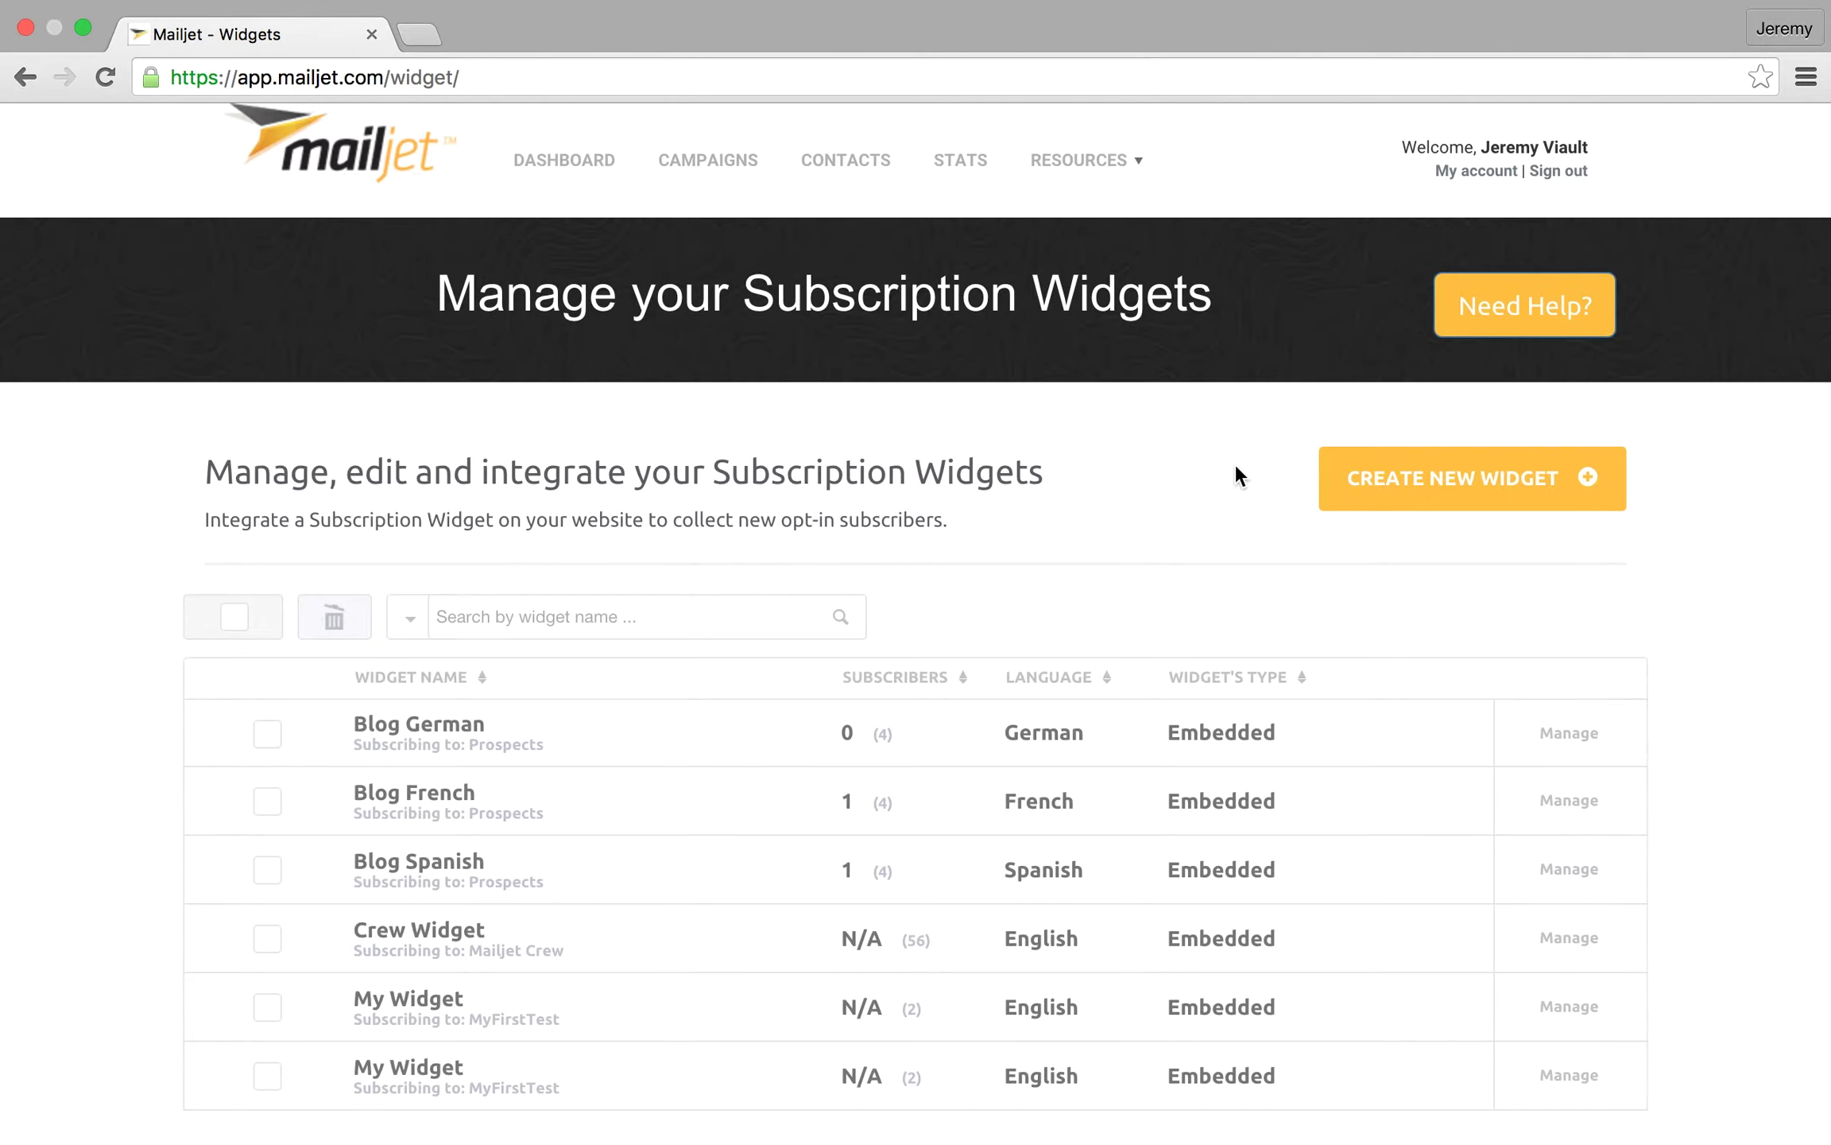
Step: Create a new embedded subscription widget and name it Blog English
left_click(1398, 476)
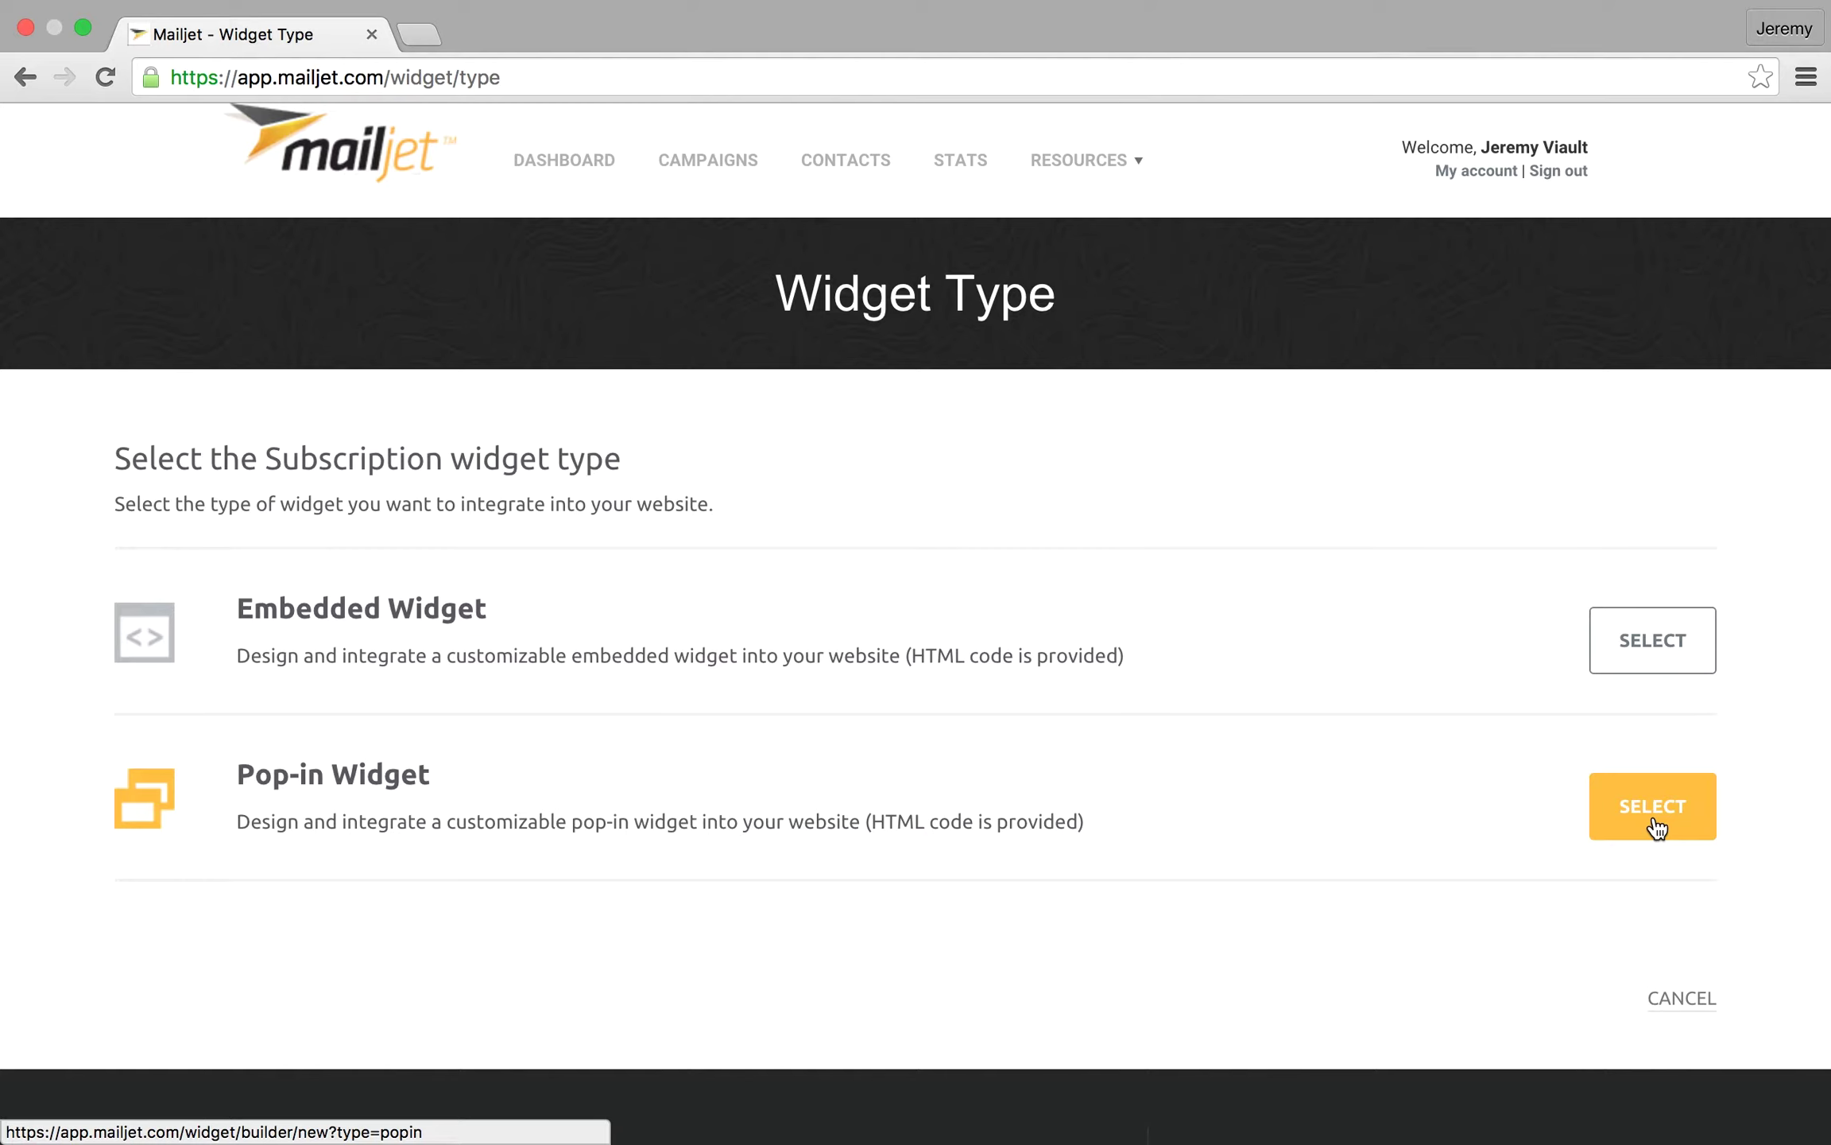
left_click(1647, 645)
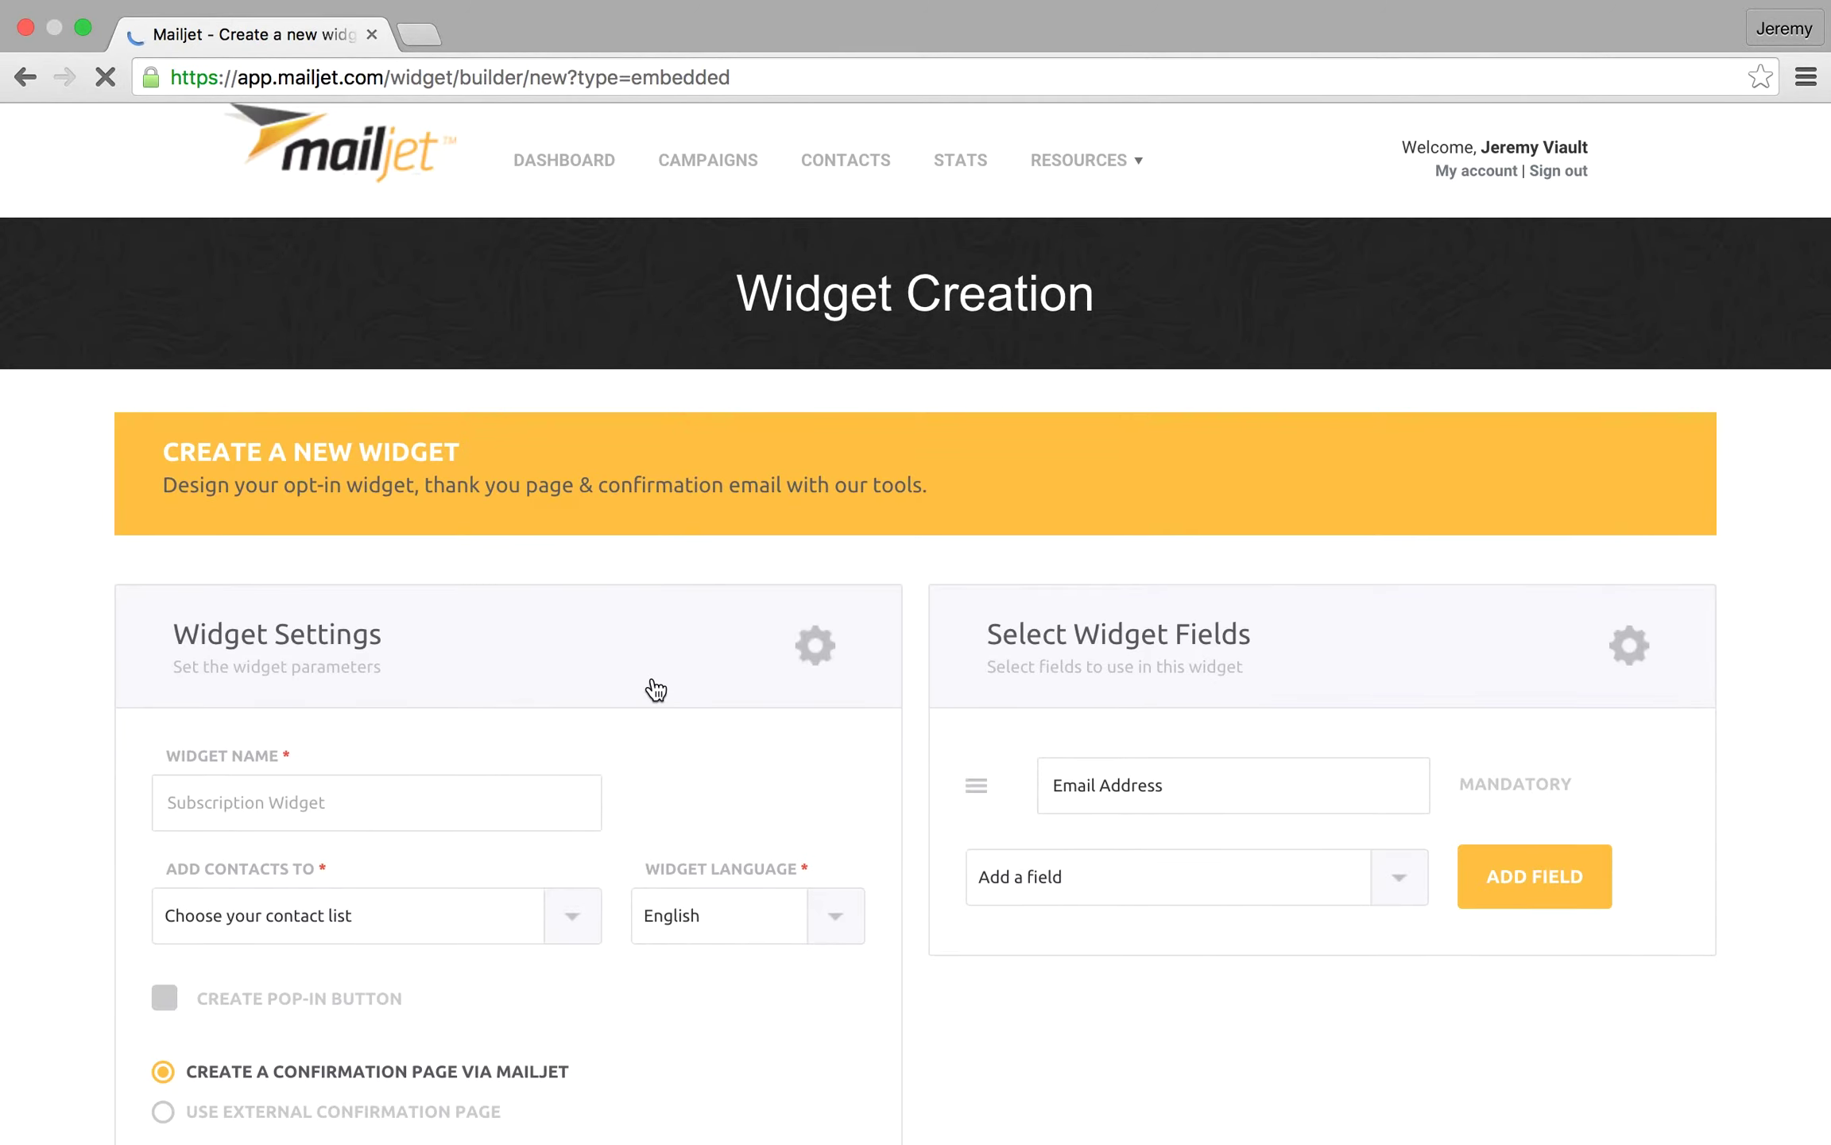
scroll(655, 688, "down", 2)
scroll(656, 688, "down", 3)
left_click(404, 494)
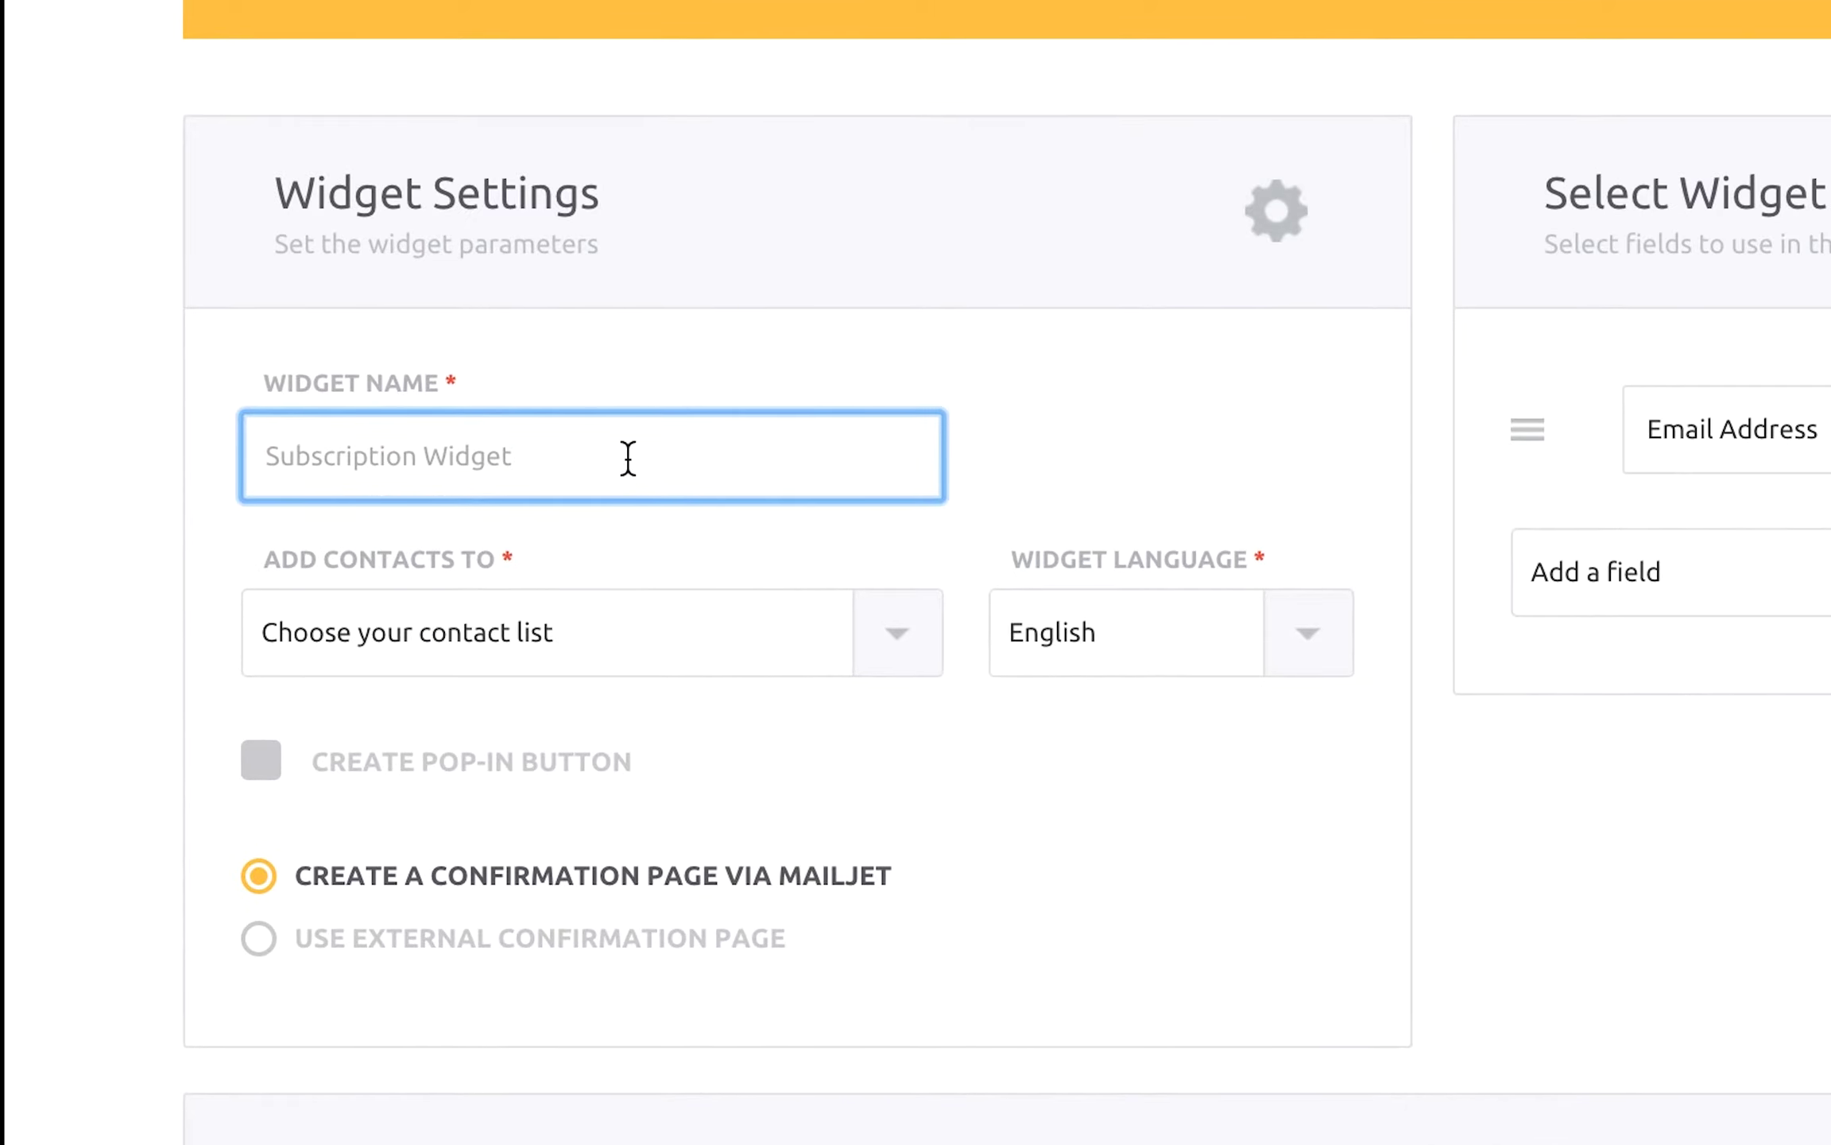
type("Blog English")
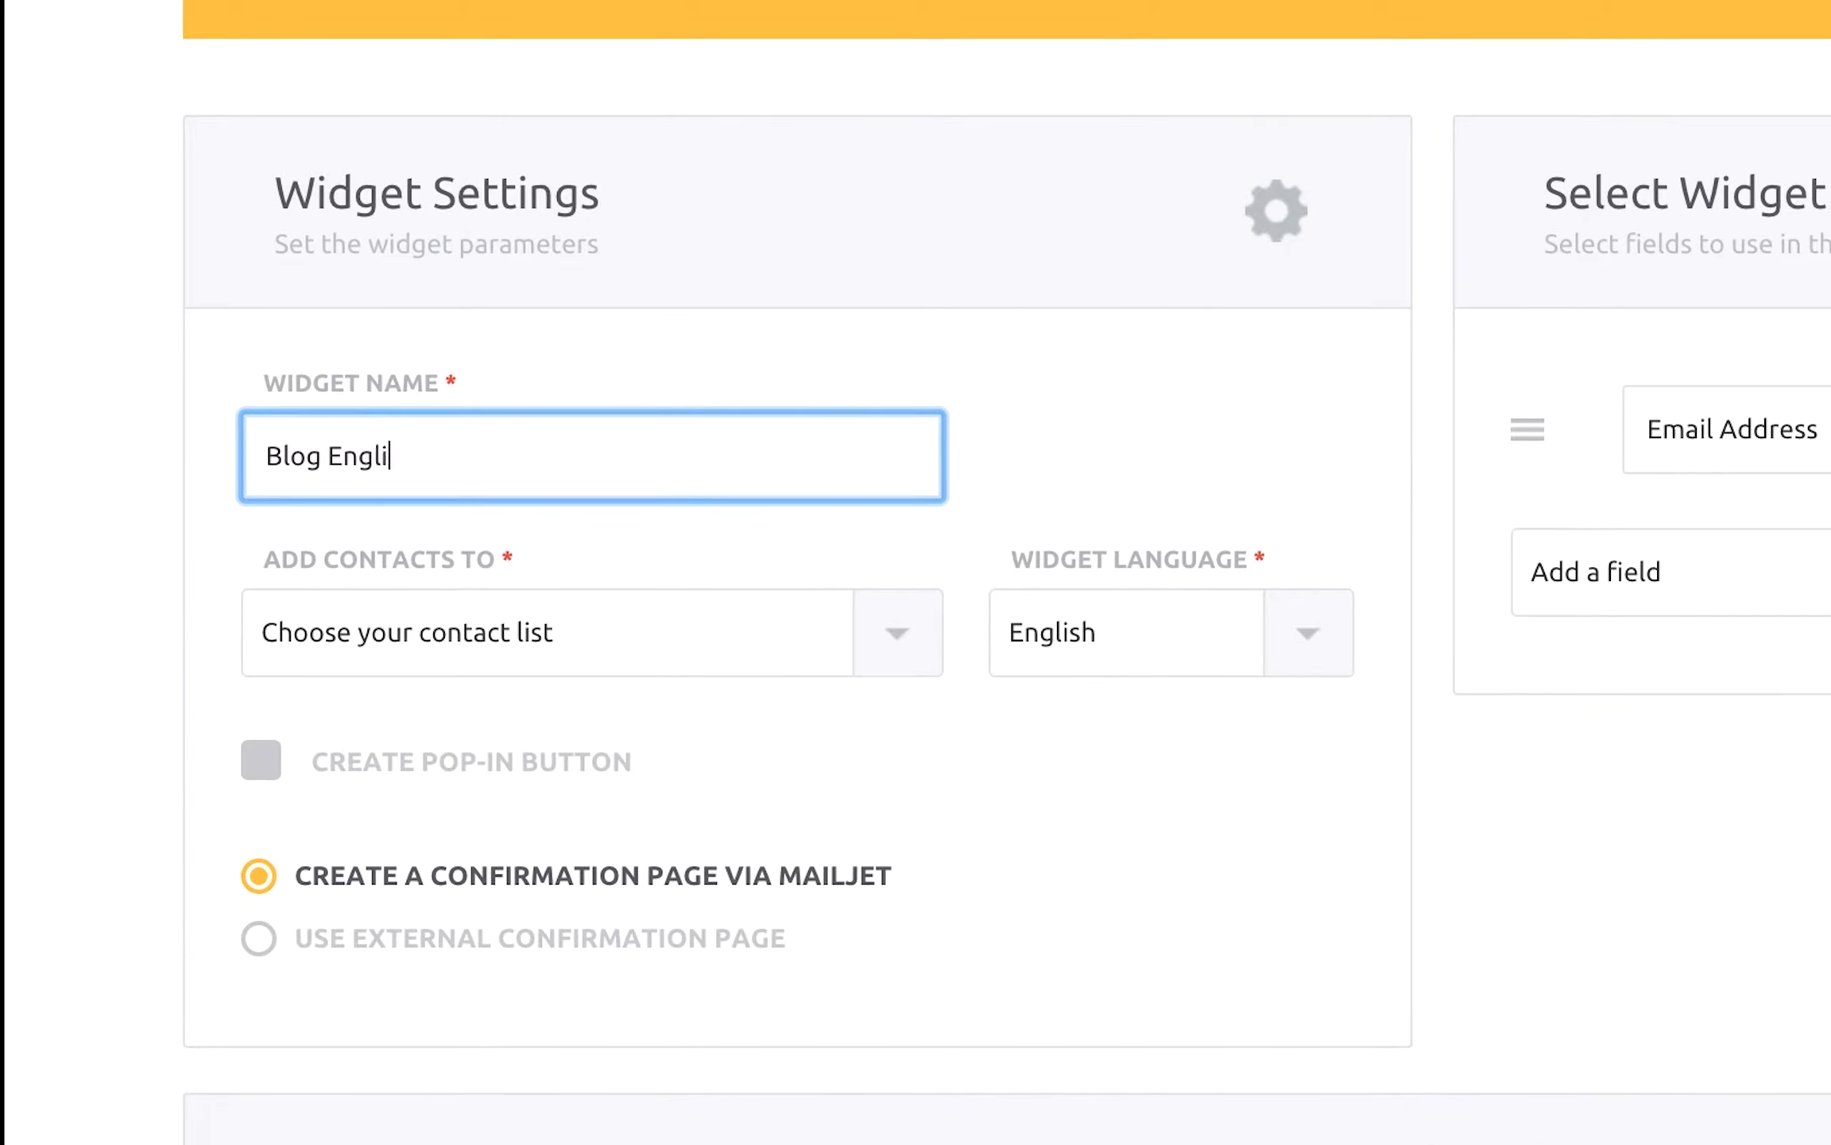
Step: Have the widget add contacts to the Prospects list and set its language to English
left_click(838, 633)
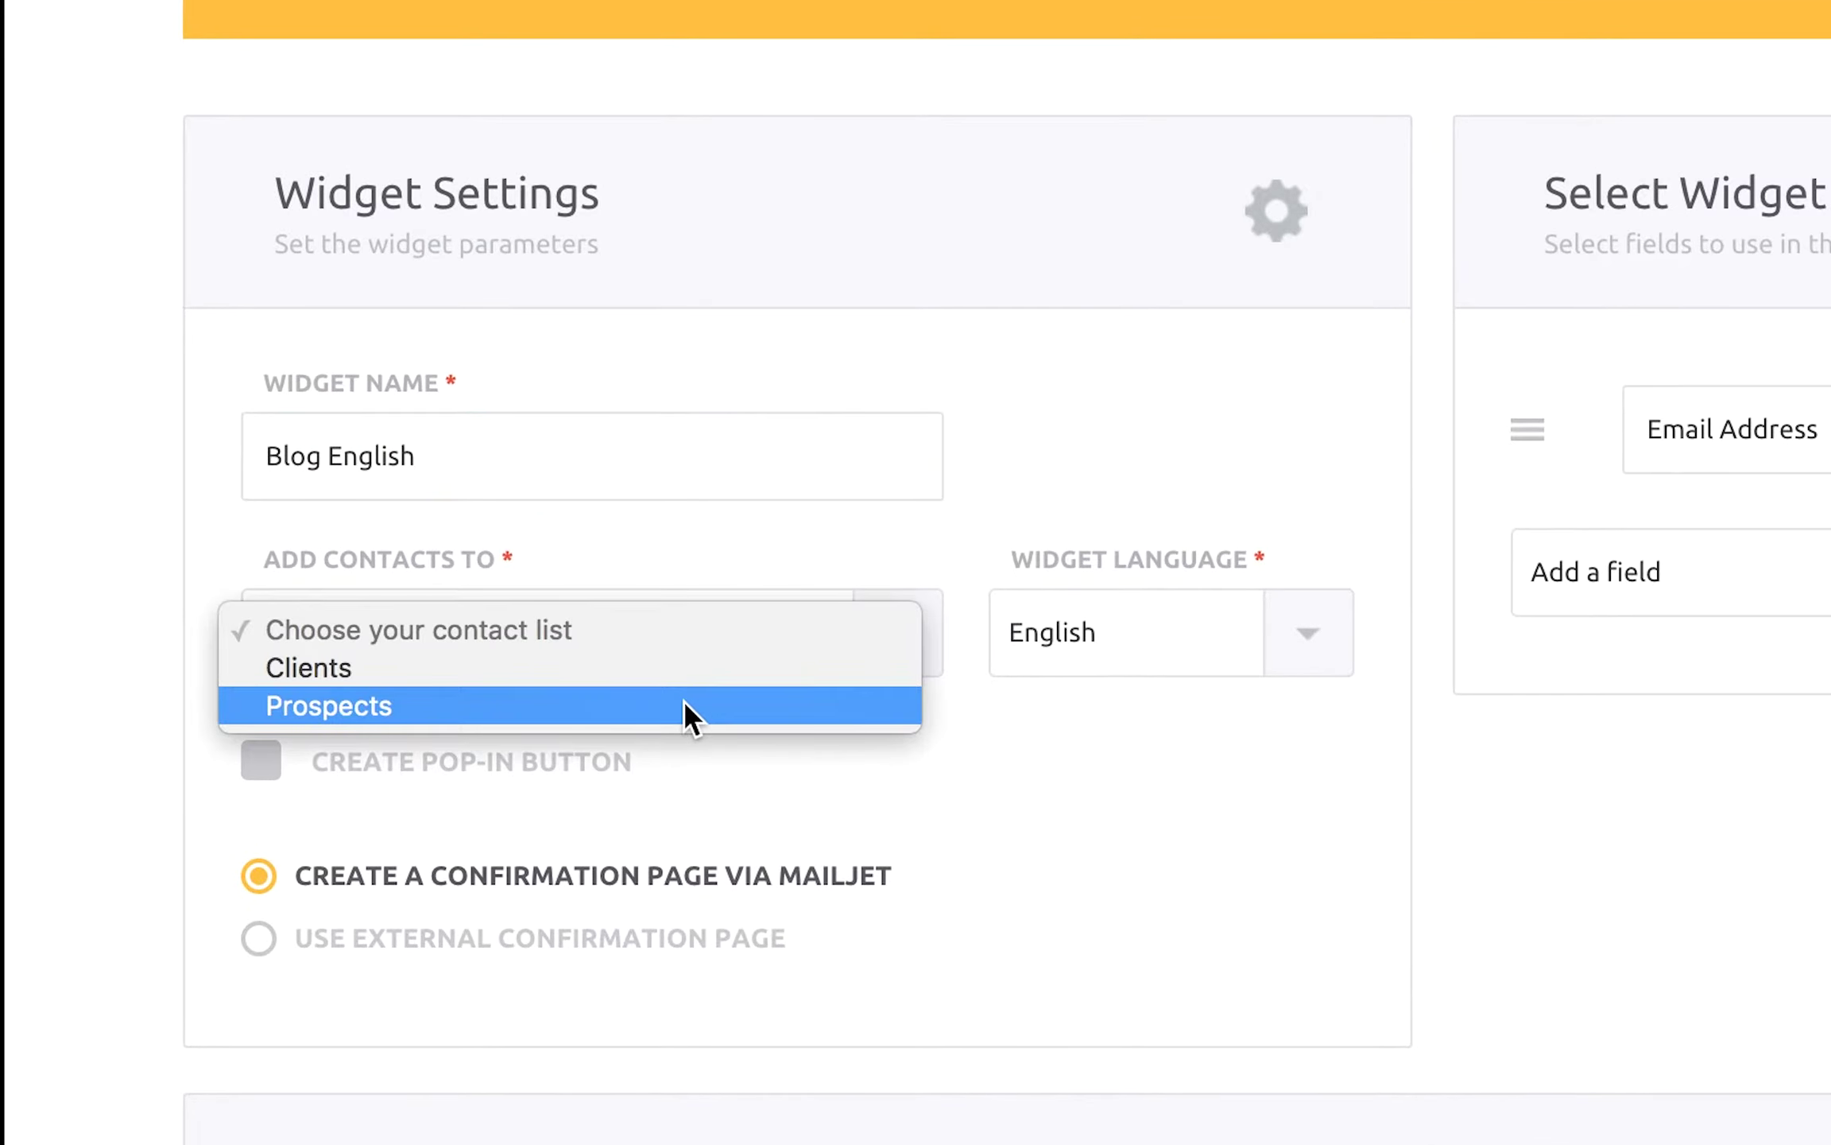
left_click(1122, 650)
left_click(1136, 647)
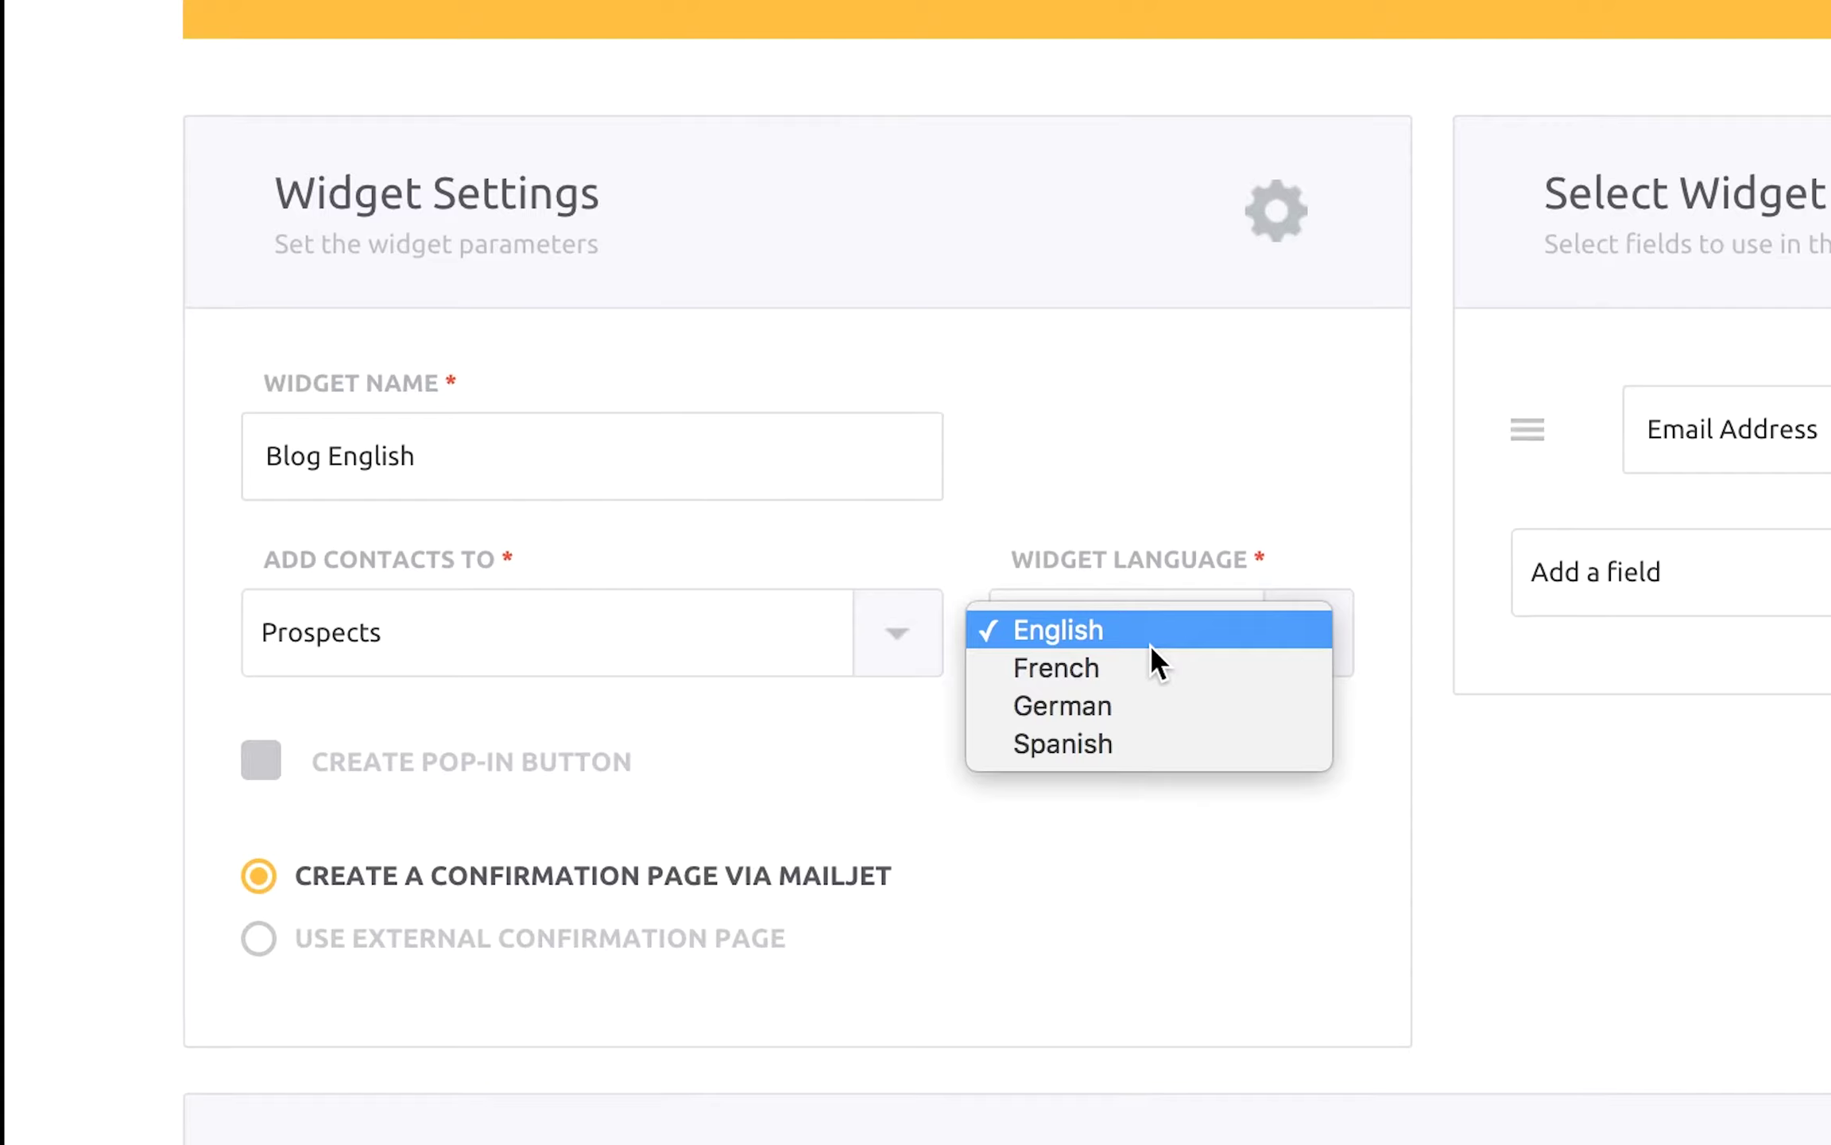
left_click(1148, 642)
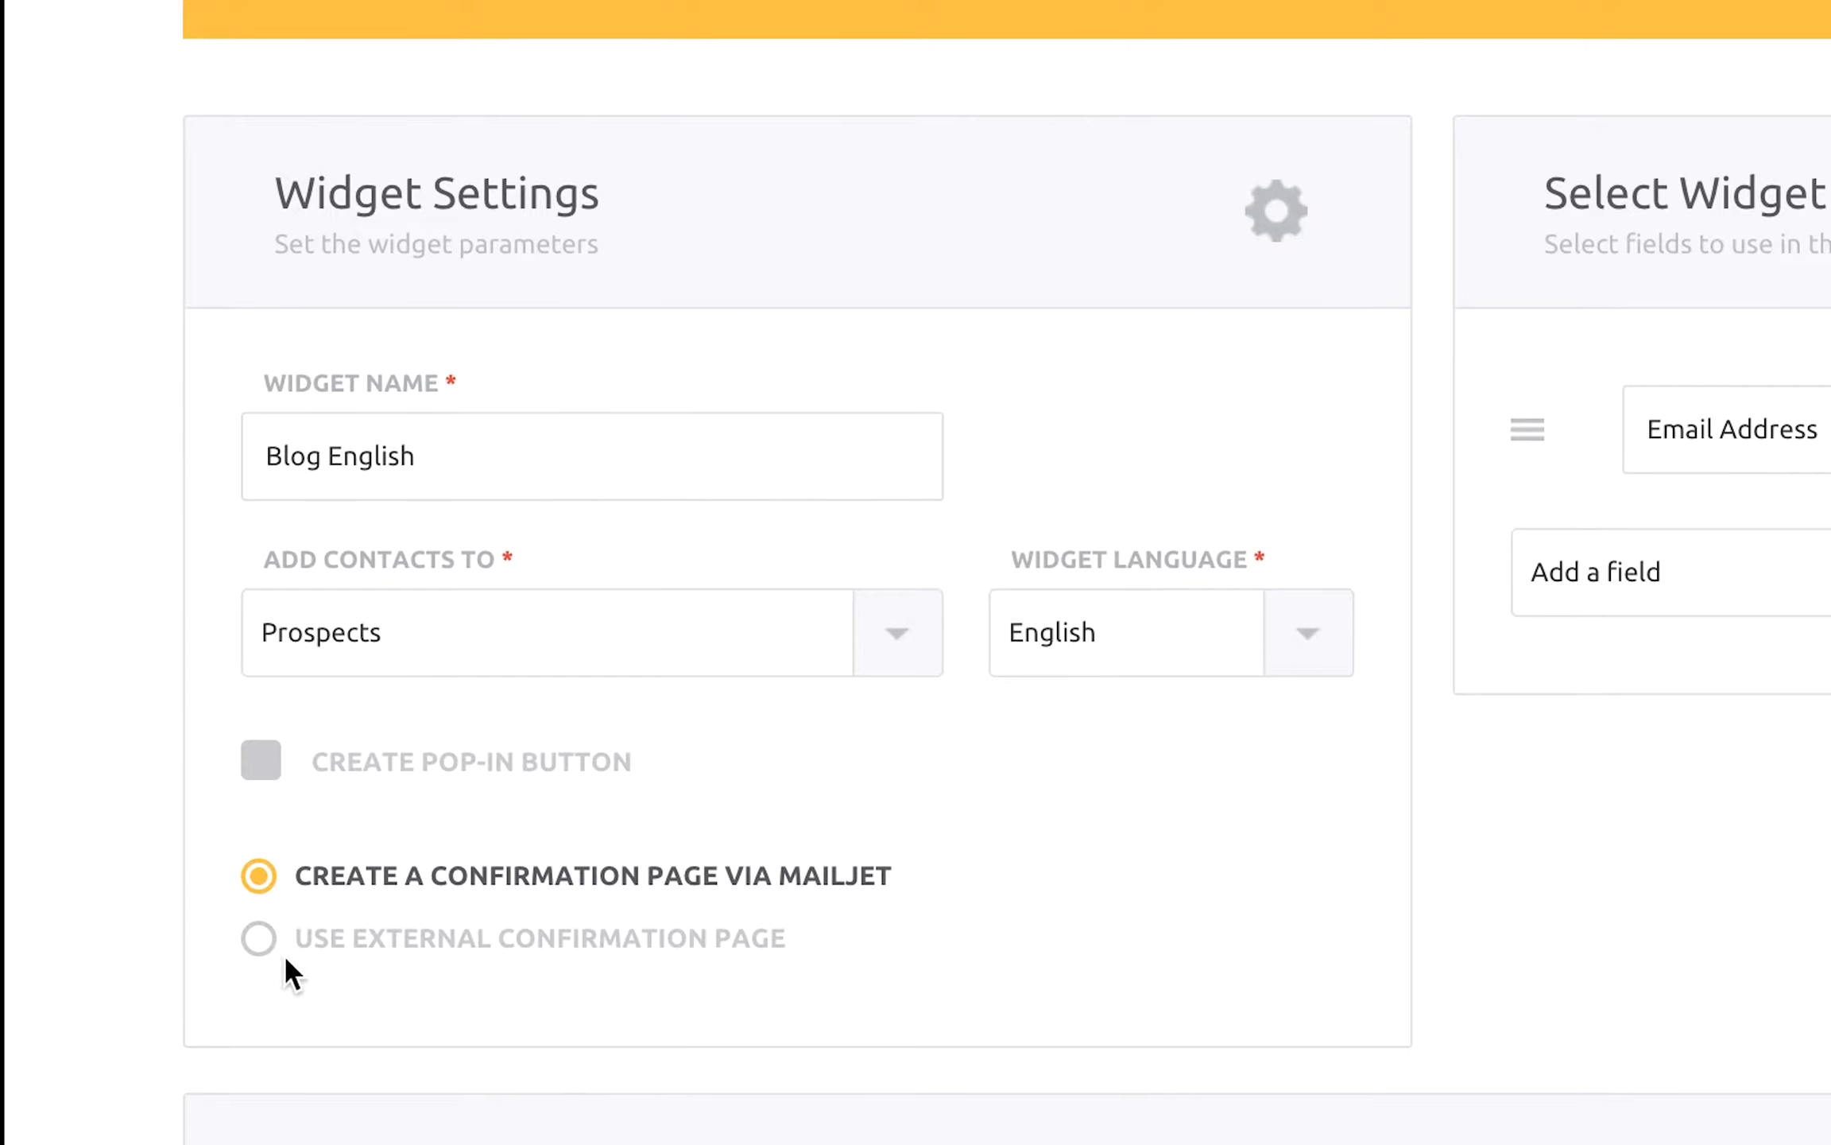
Step: Try the external confirmation page option and return to creating the confirmation page via Mailjet
left_click(253, 932)
left_click(293, 1001)
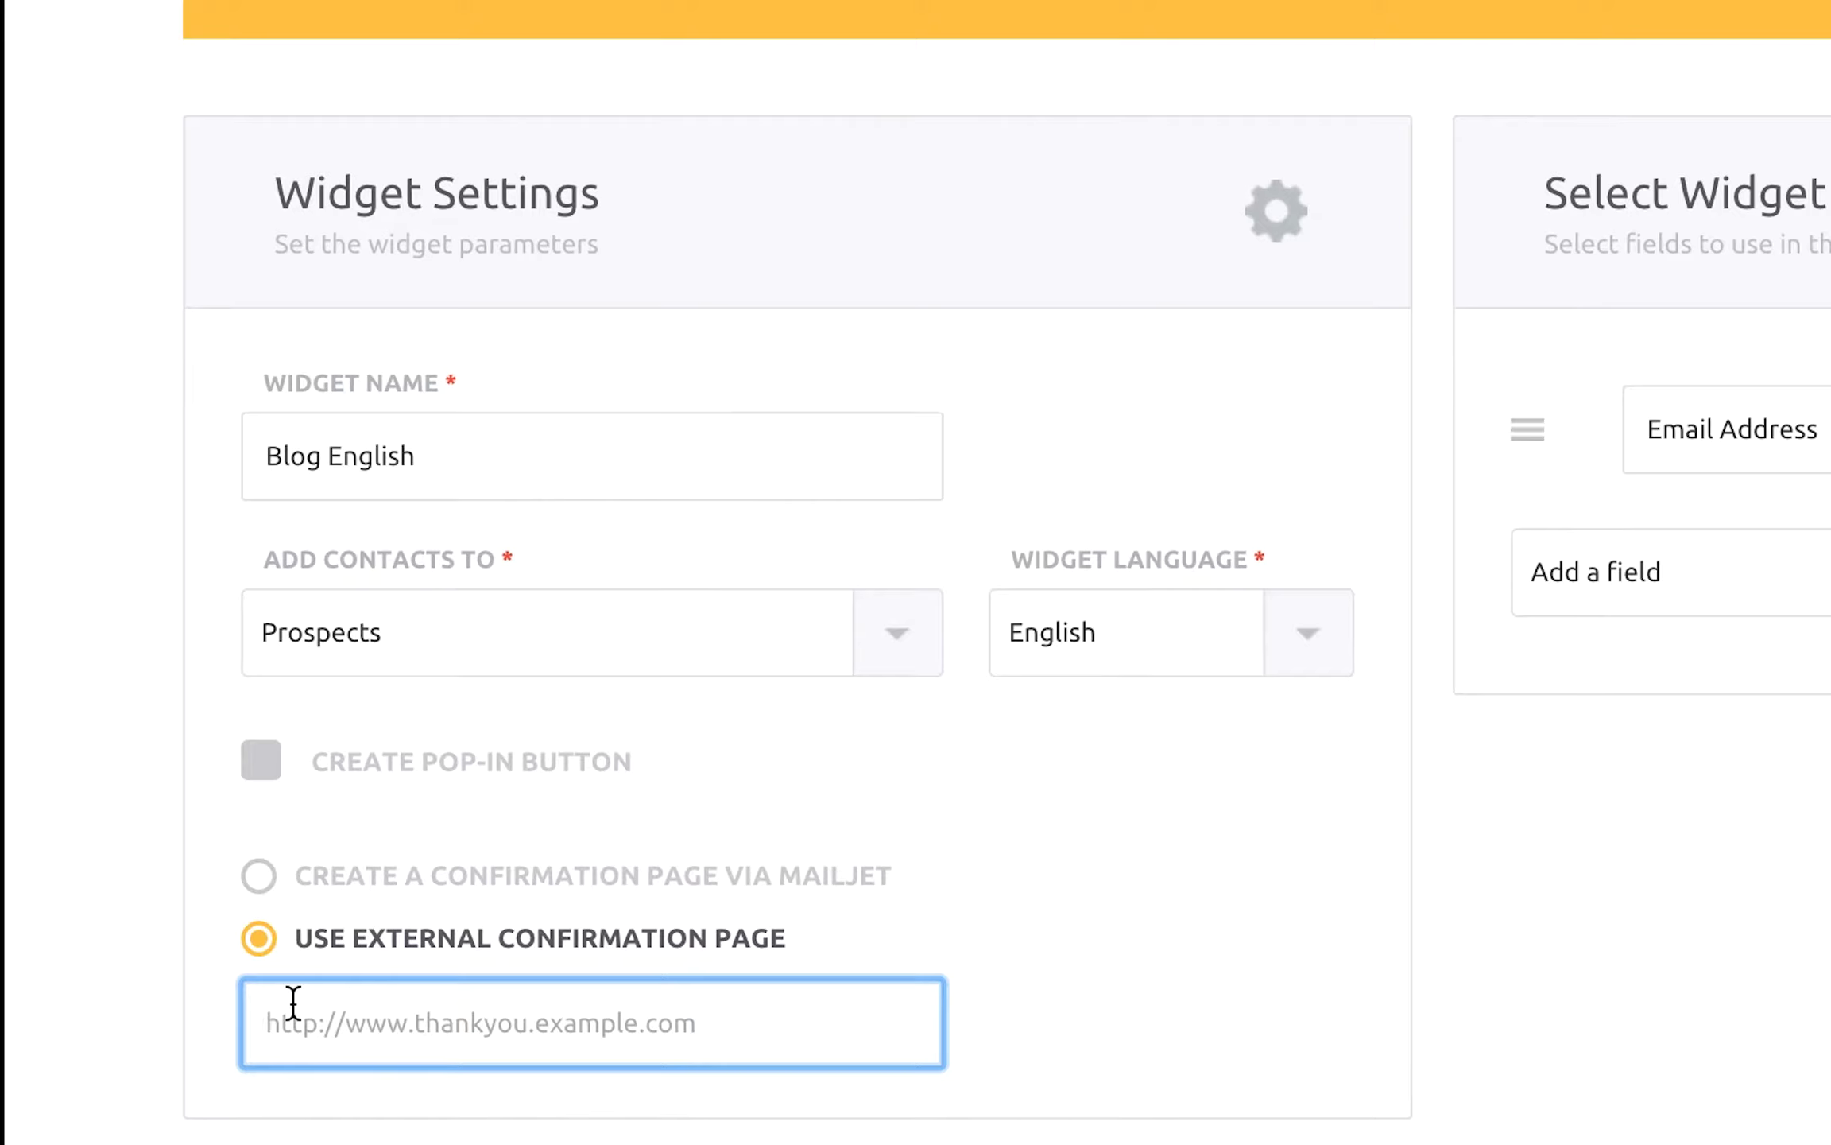
left_click(258, 876)
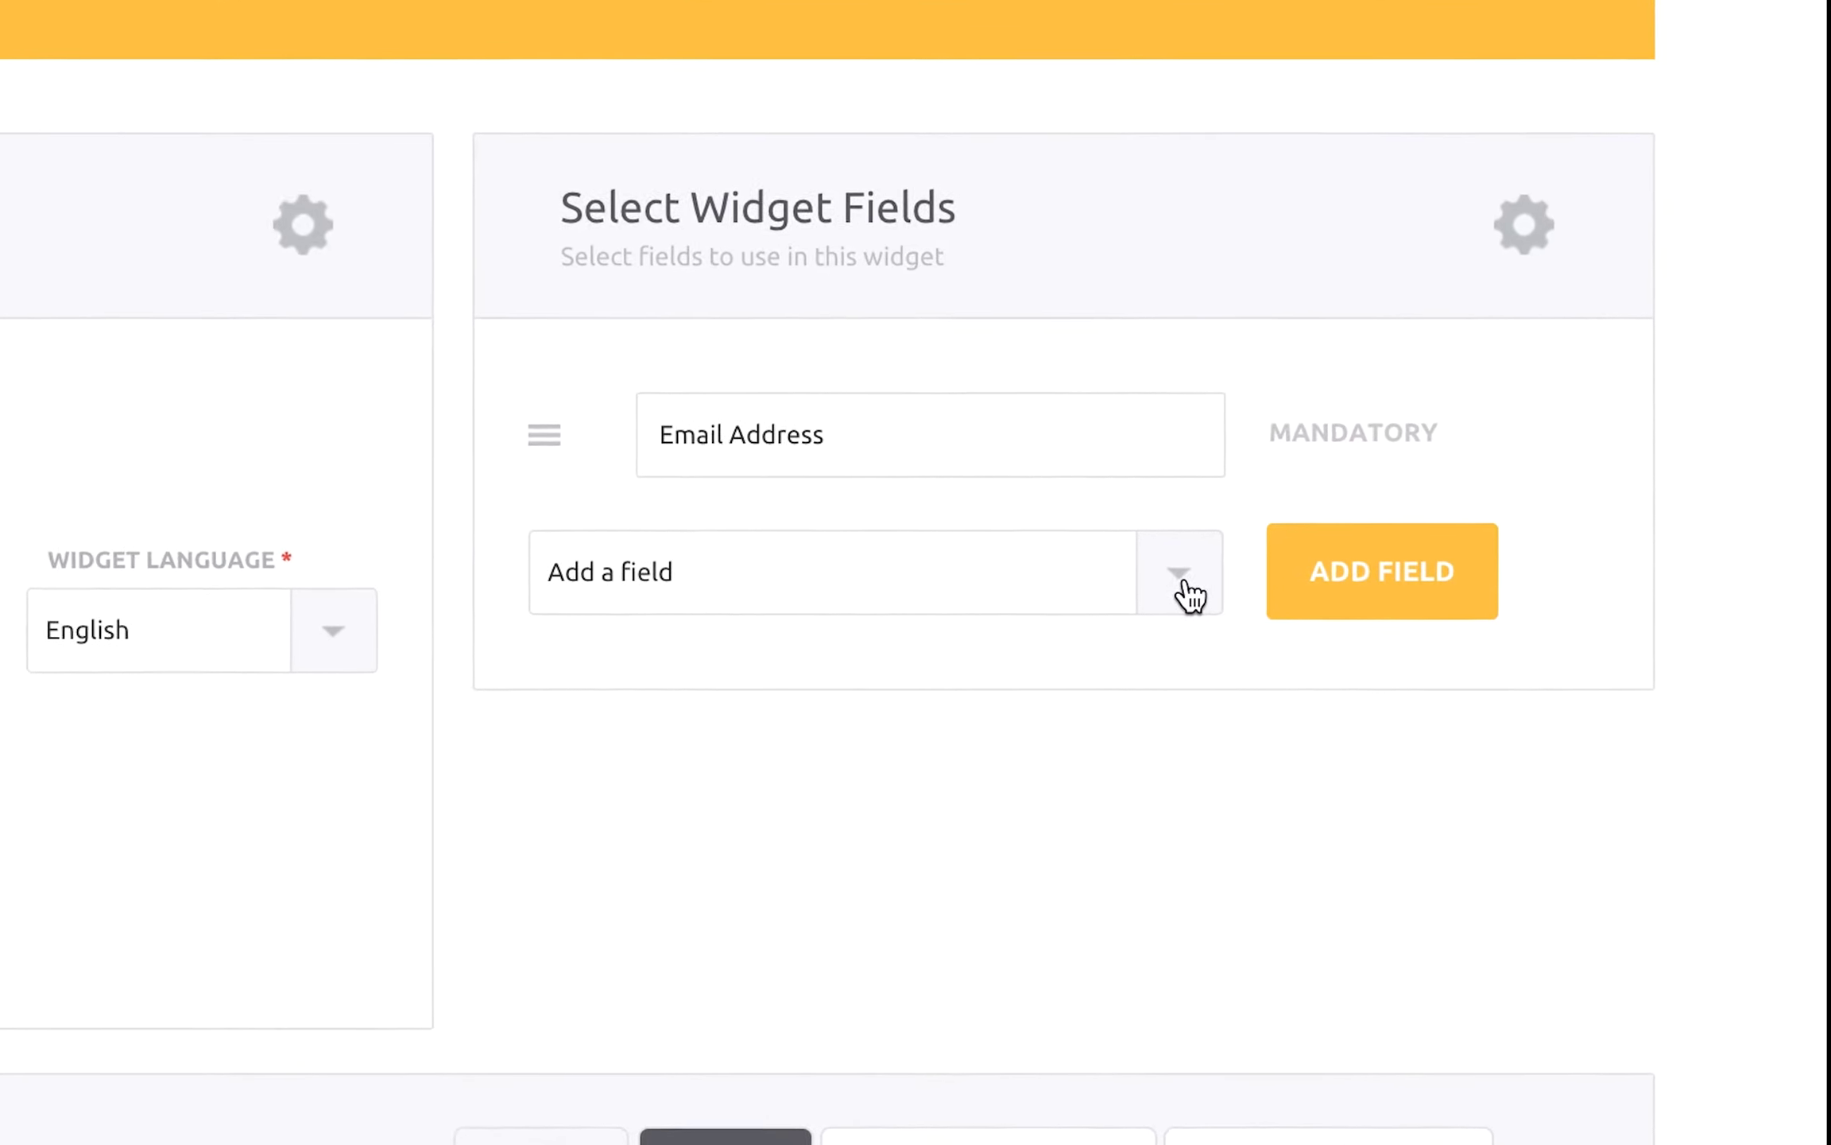
Step: Add the first_name, name and city fields to the widget
left_click(1152, 572)
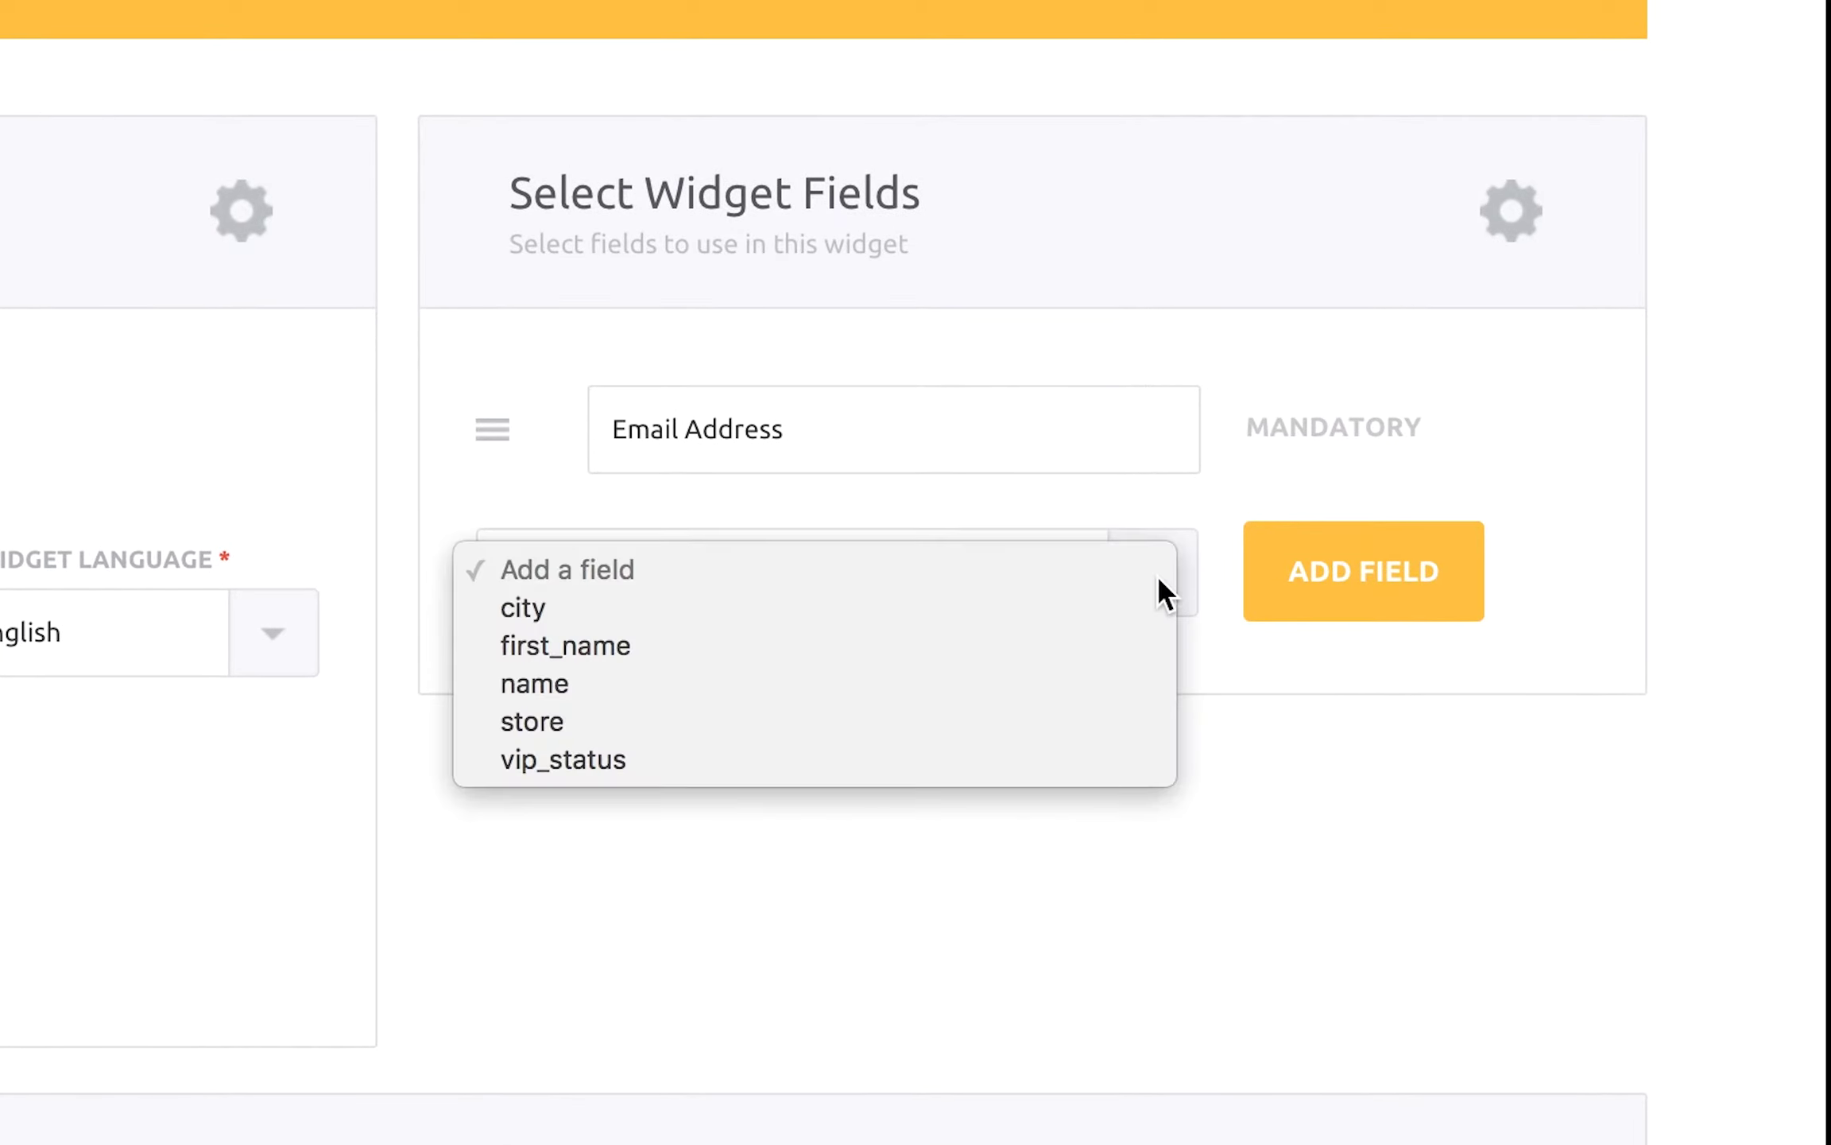
left_click(1087, 645)
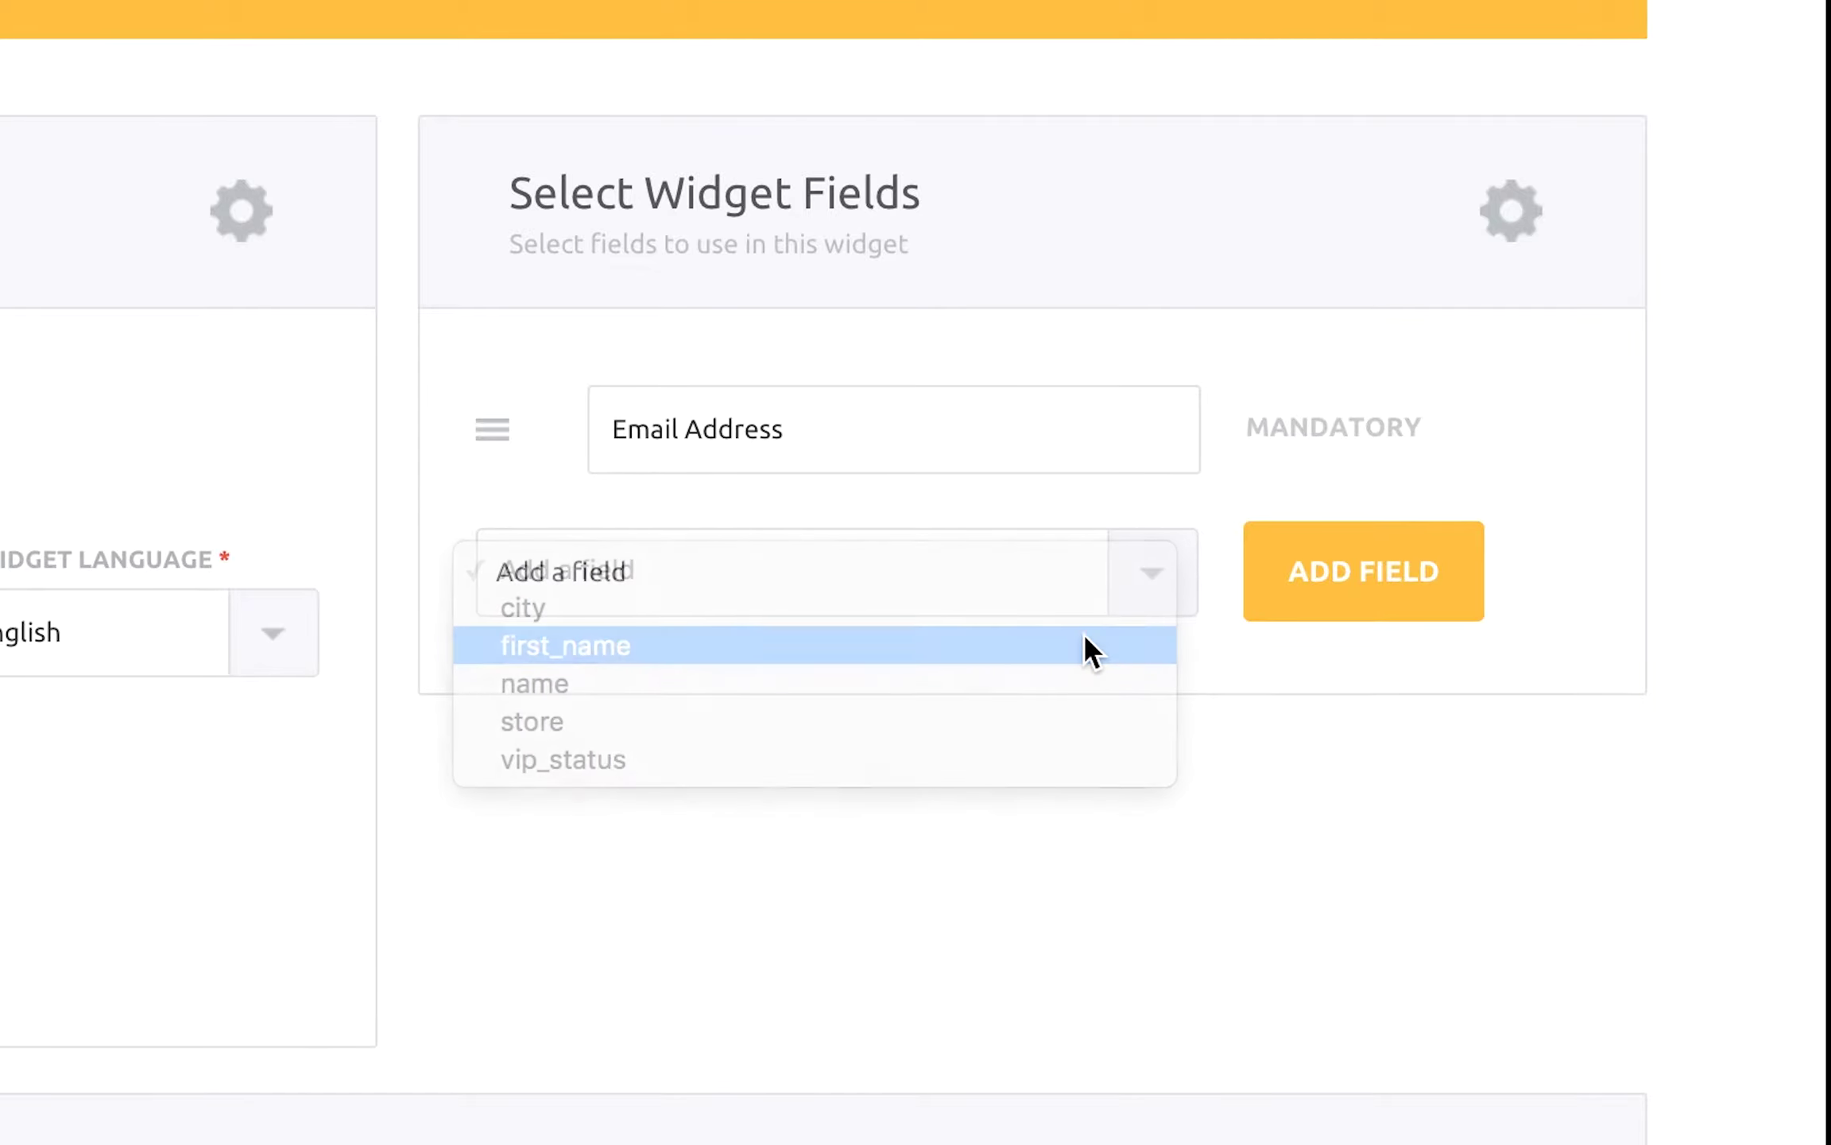
left_click(1332, 590)
left_click(1120, 716)
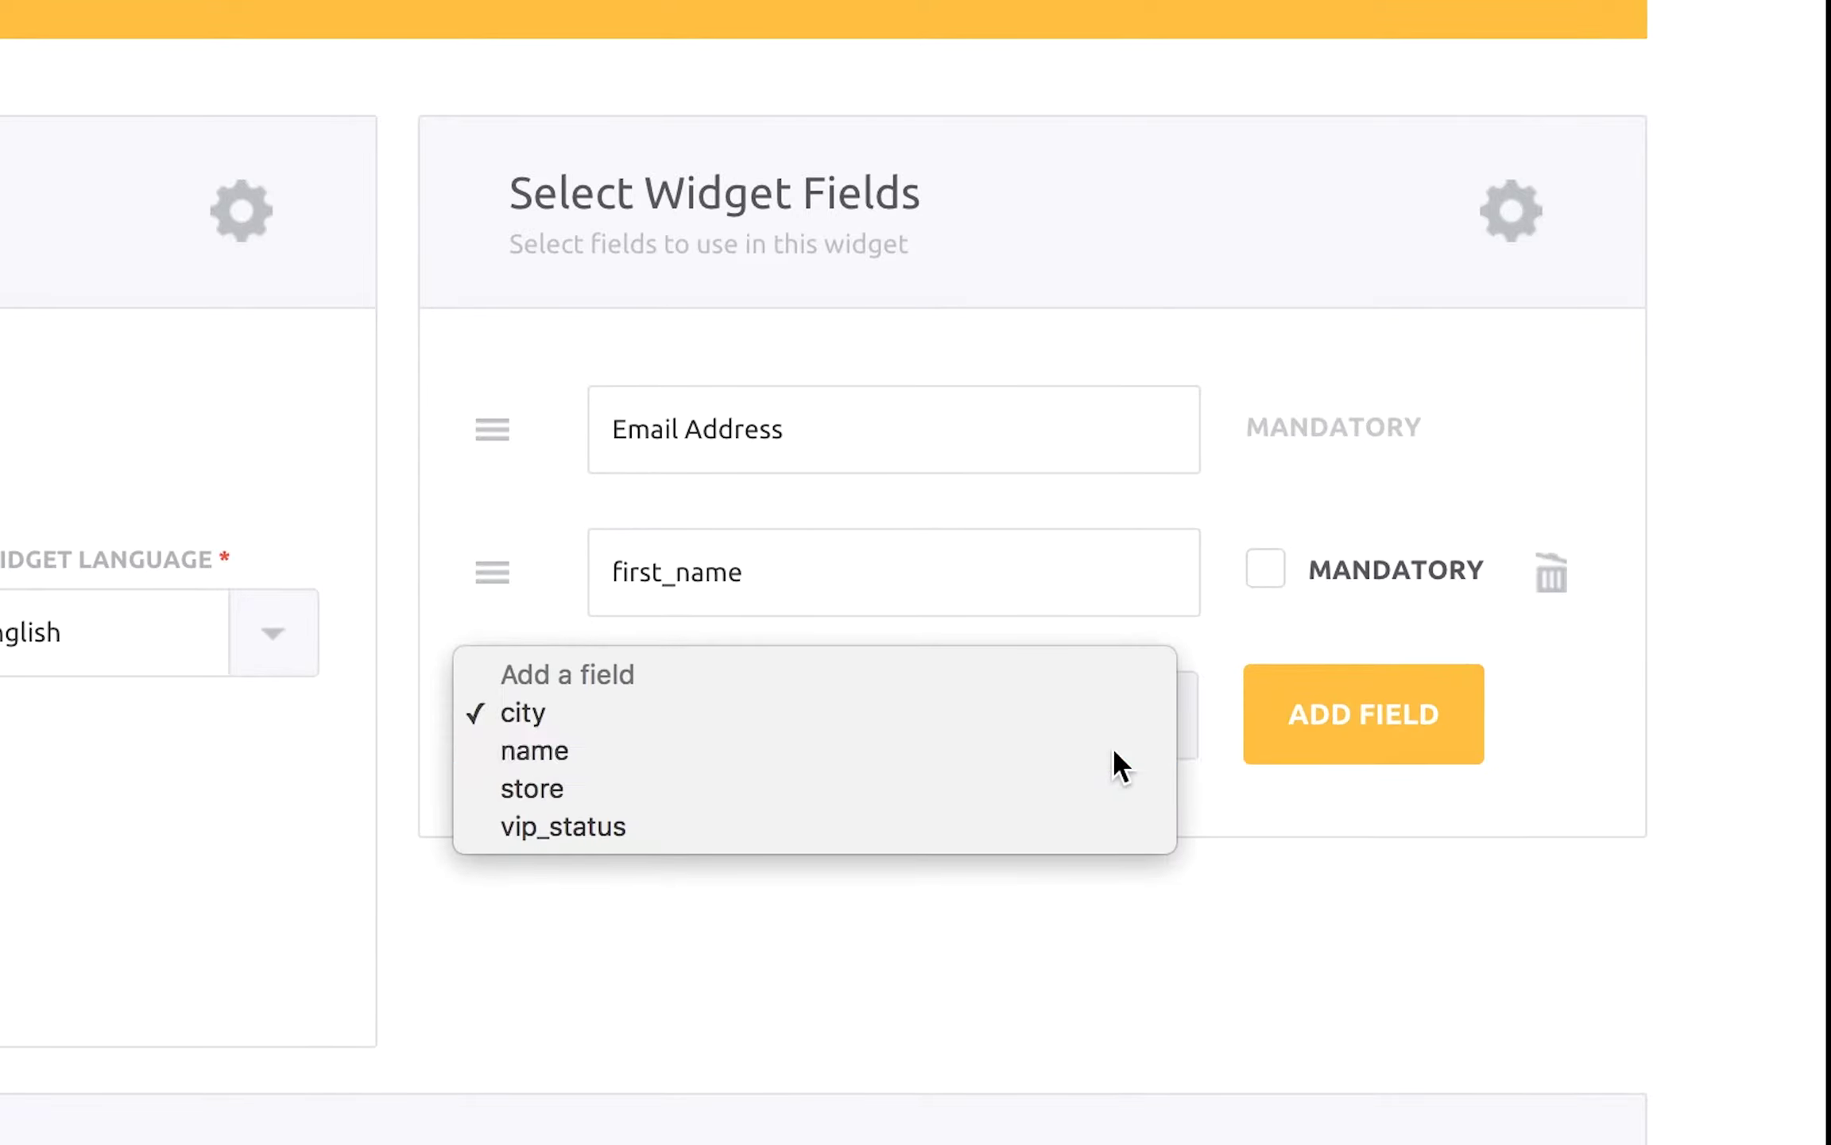
left_click(1113, 747)
left_click(1464, 747)
left_click(1156, 864)
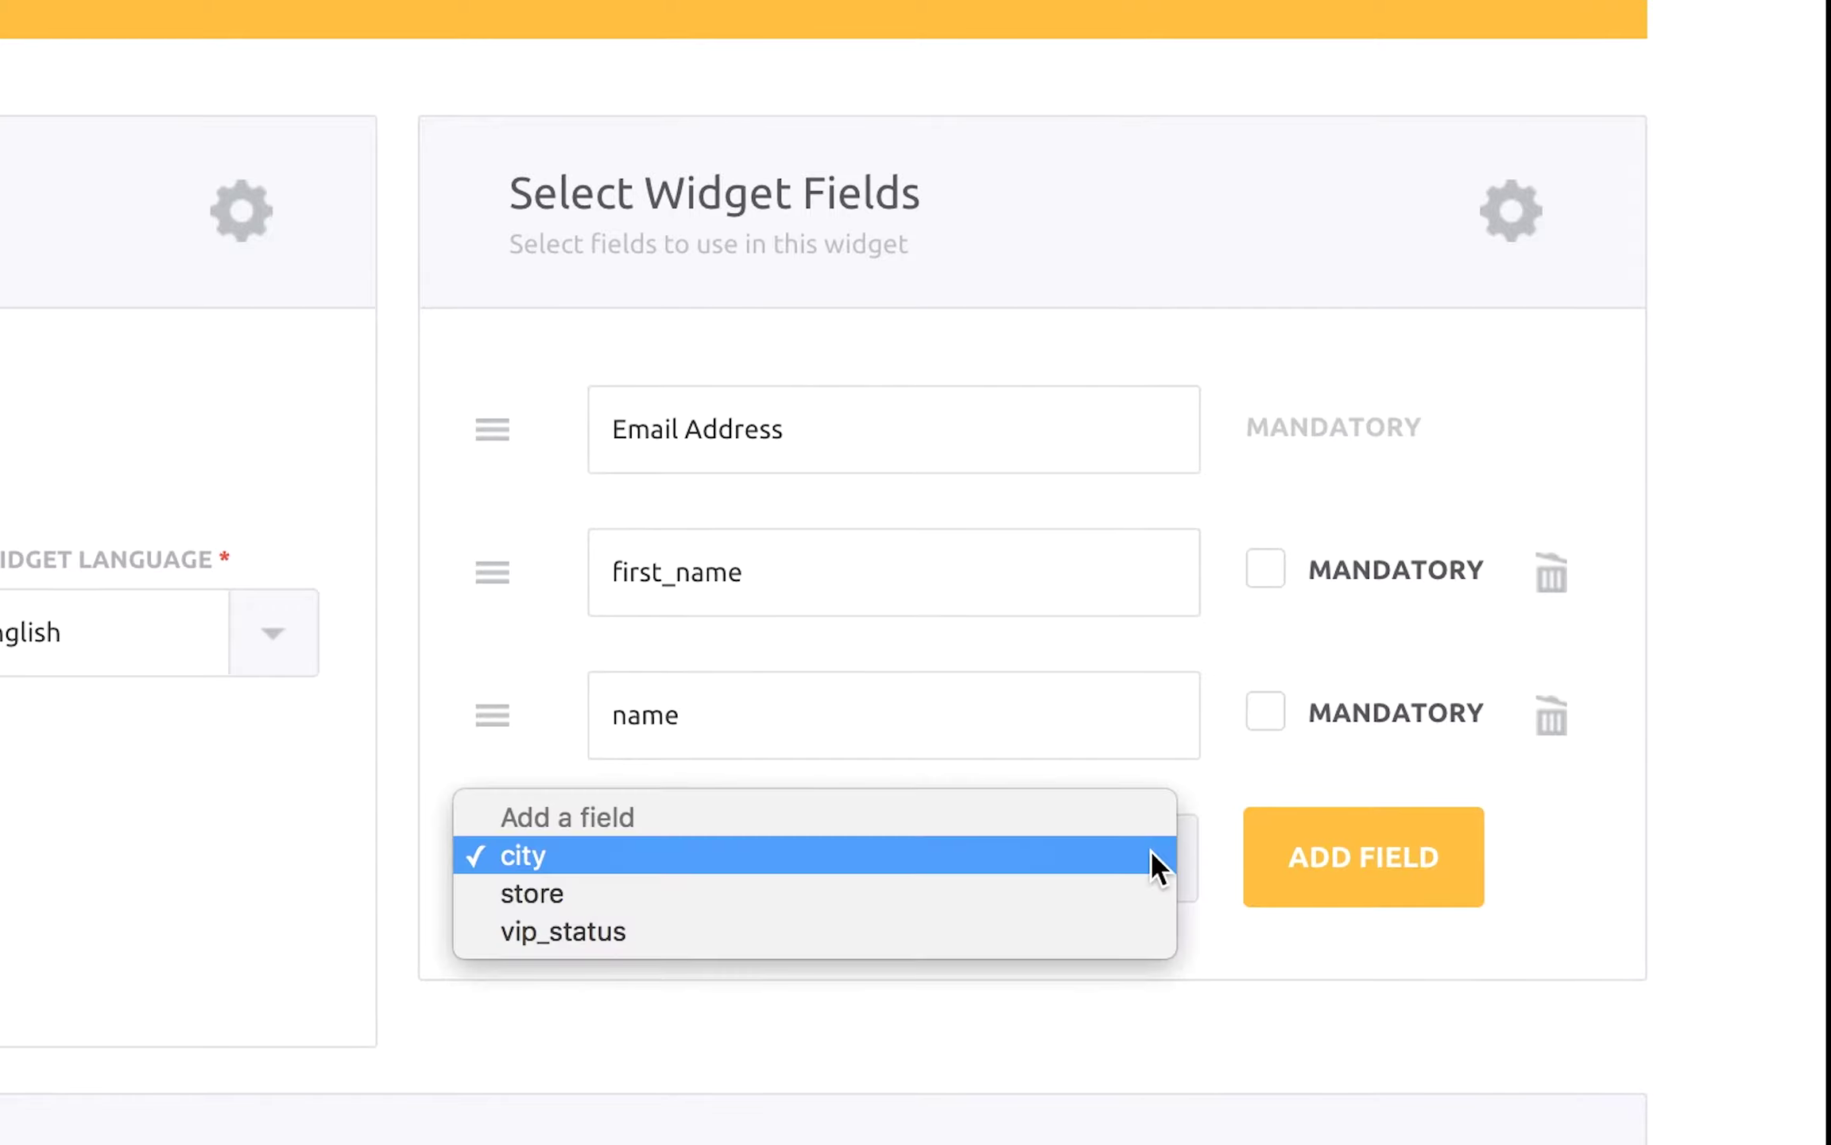
left_click(1152, 851)
left_click(1379, 856)
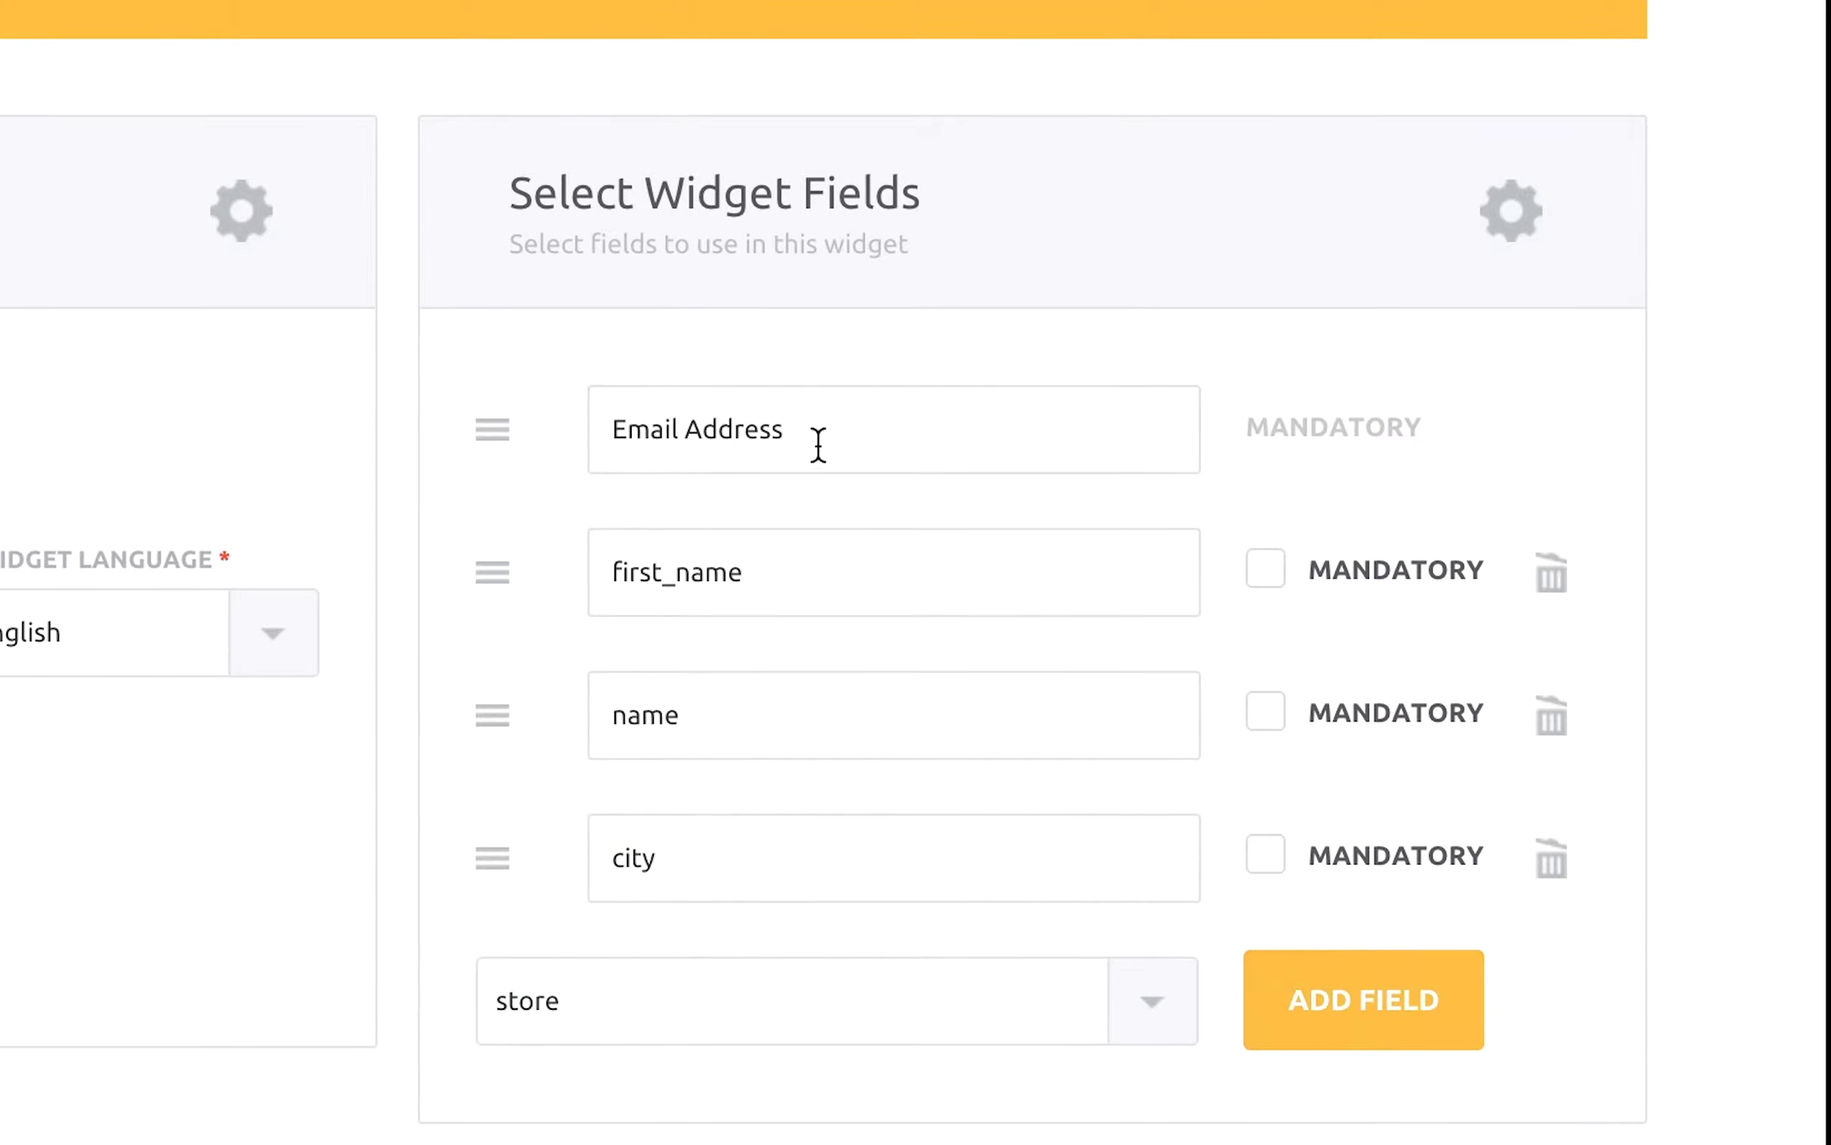
Step: Relabel the email address field as Email and the first_name field as First Name
double_click(777, 437)
key("BackSpace")
key("BackSpace")
key("Tab")
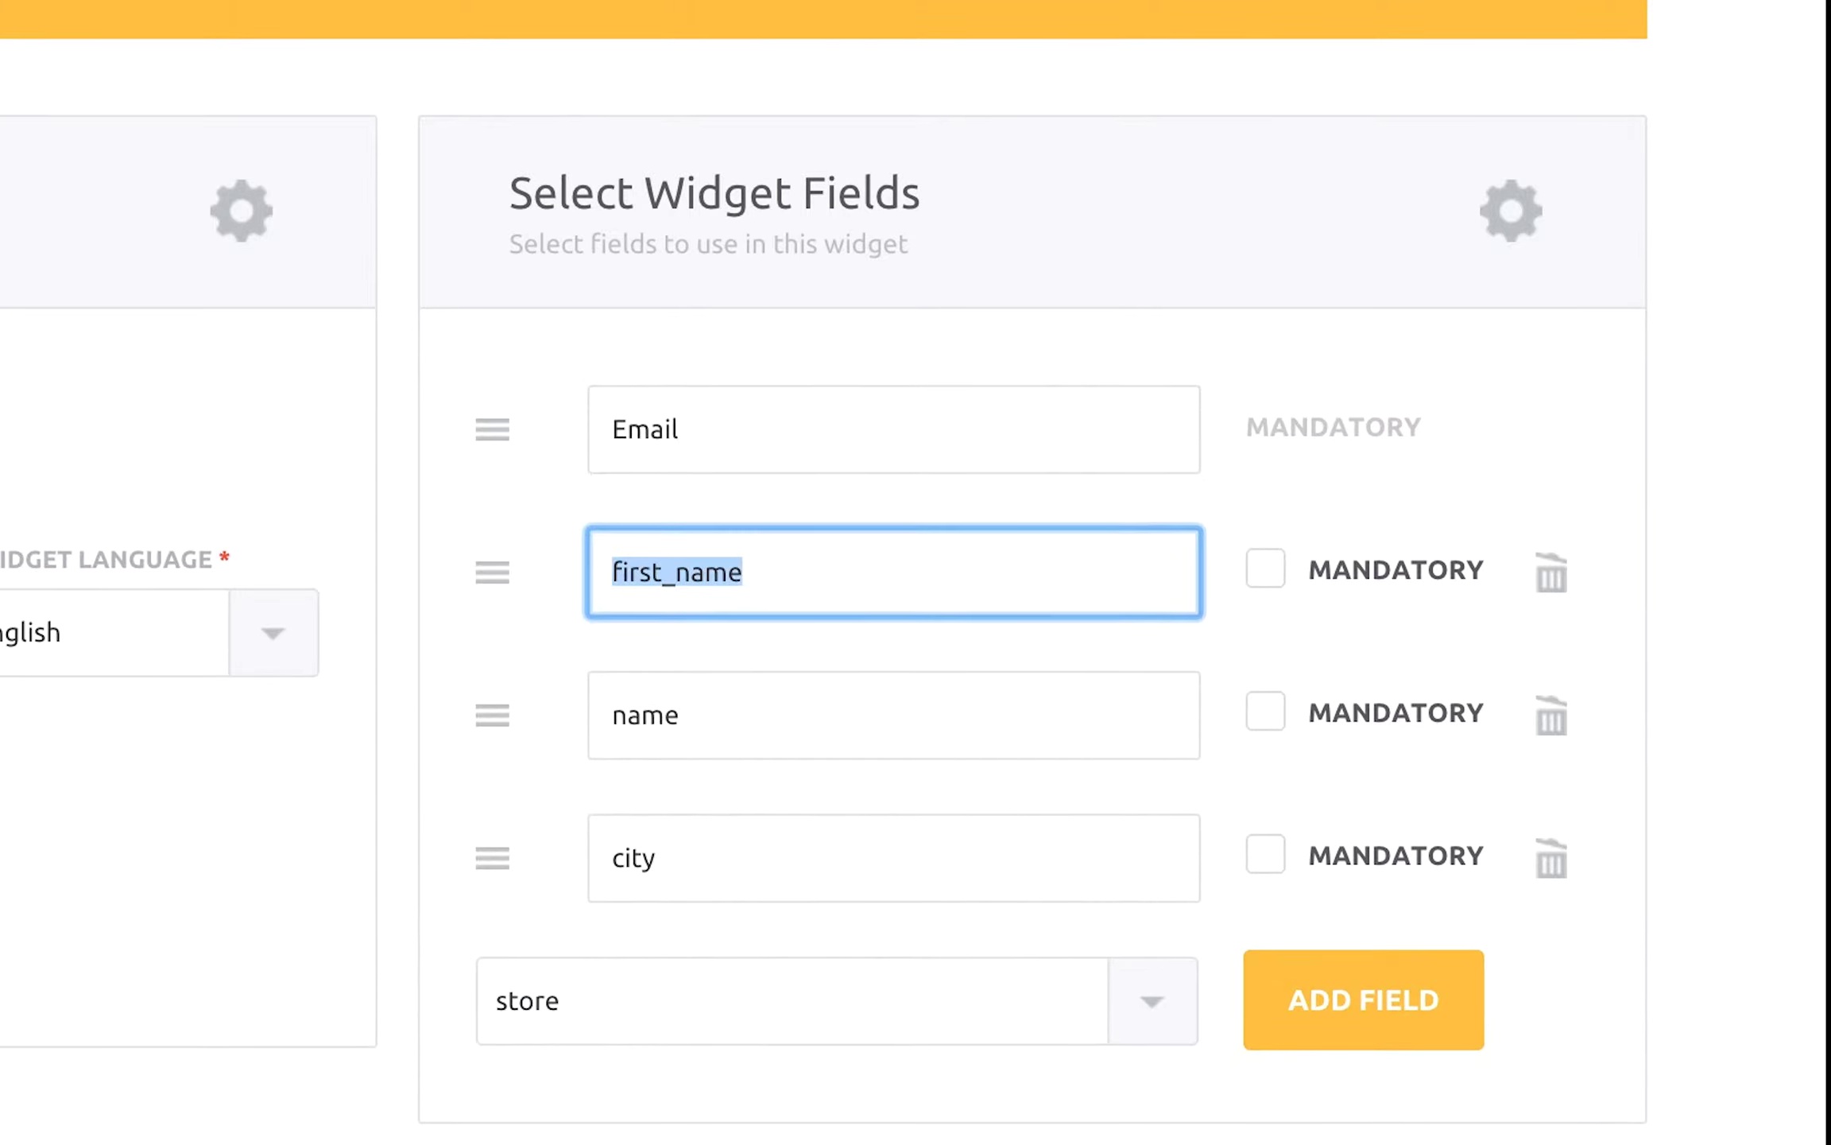
type("First Name")
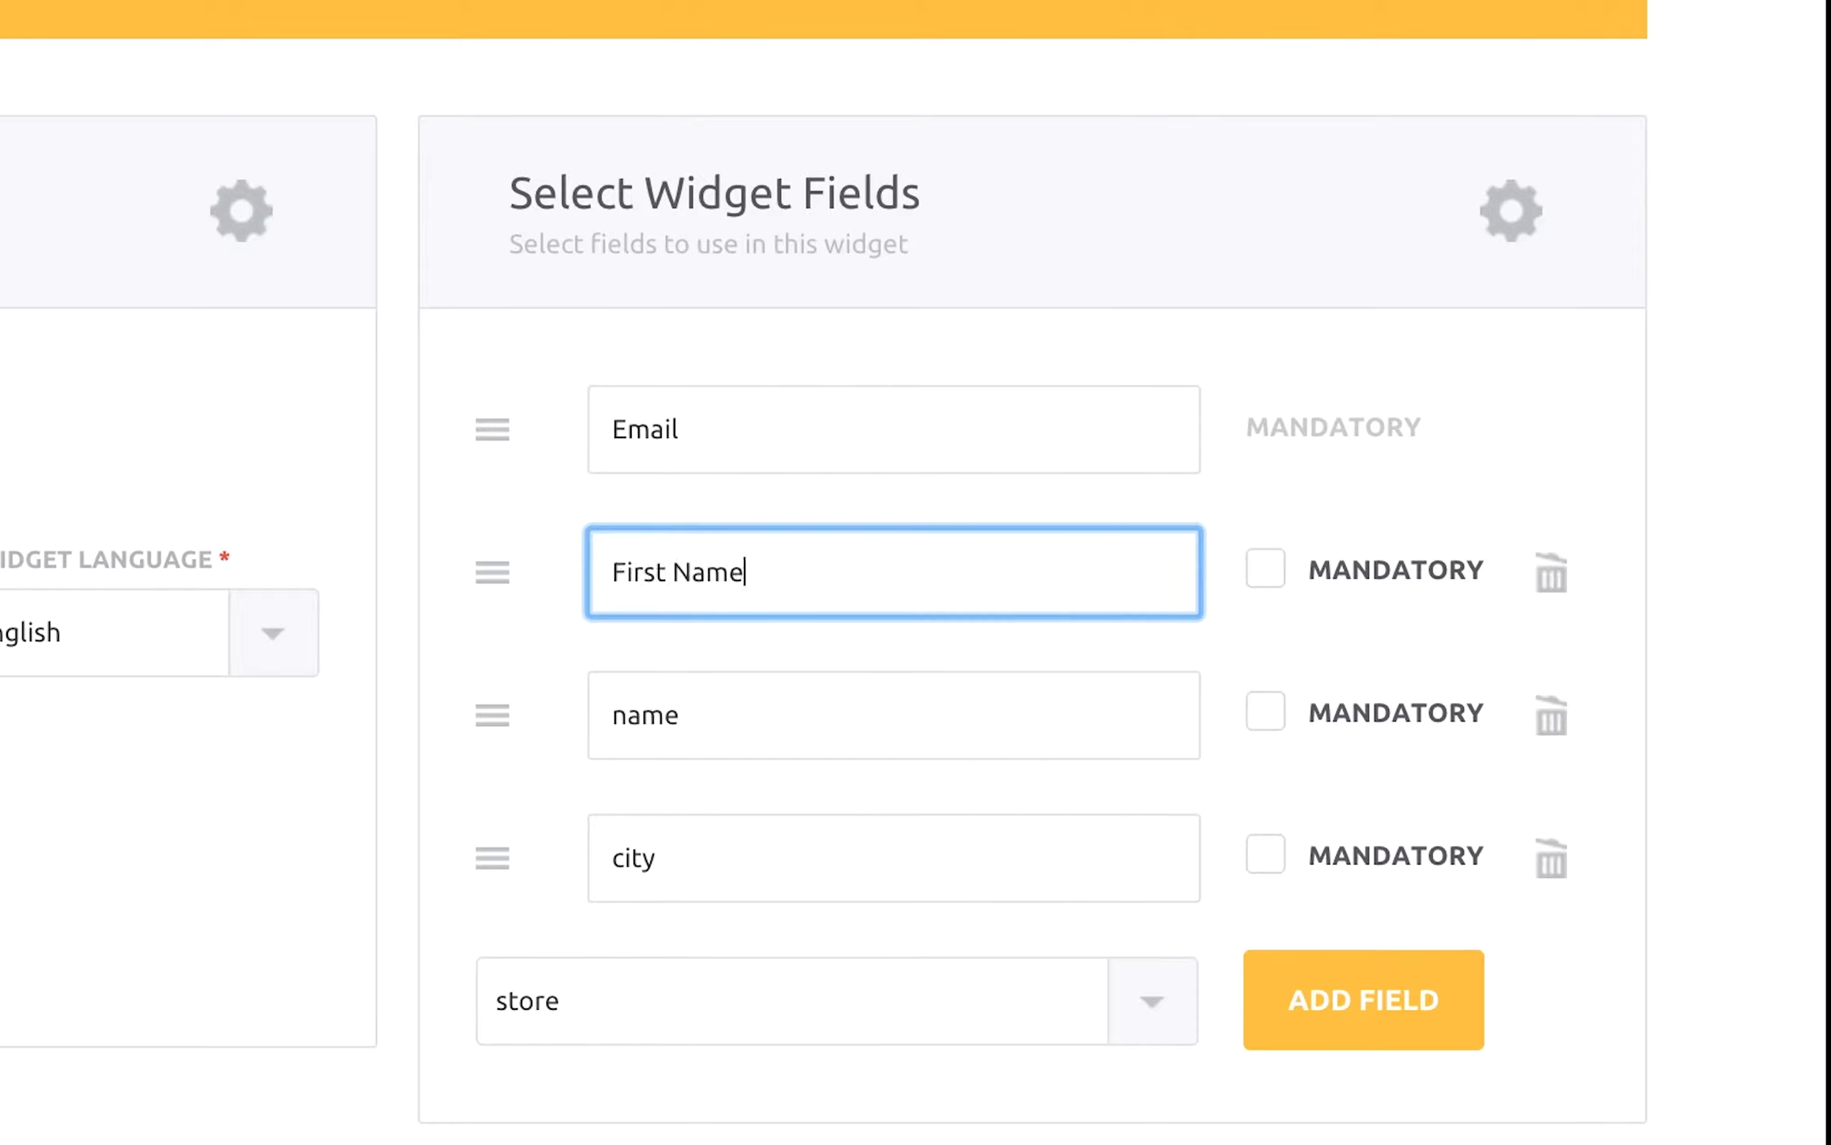
Step: Relabel the name field as Last Name
left_click(611, 708)
type("Last")
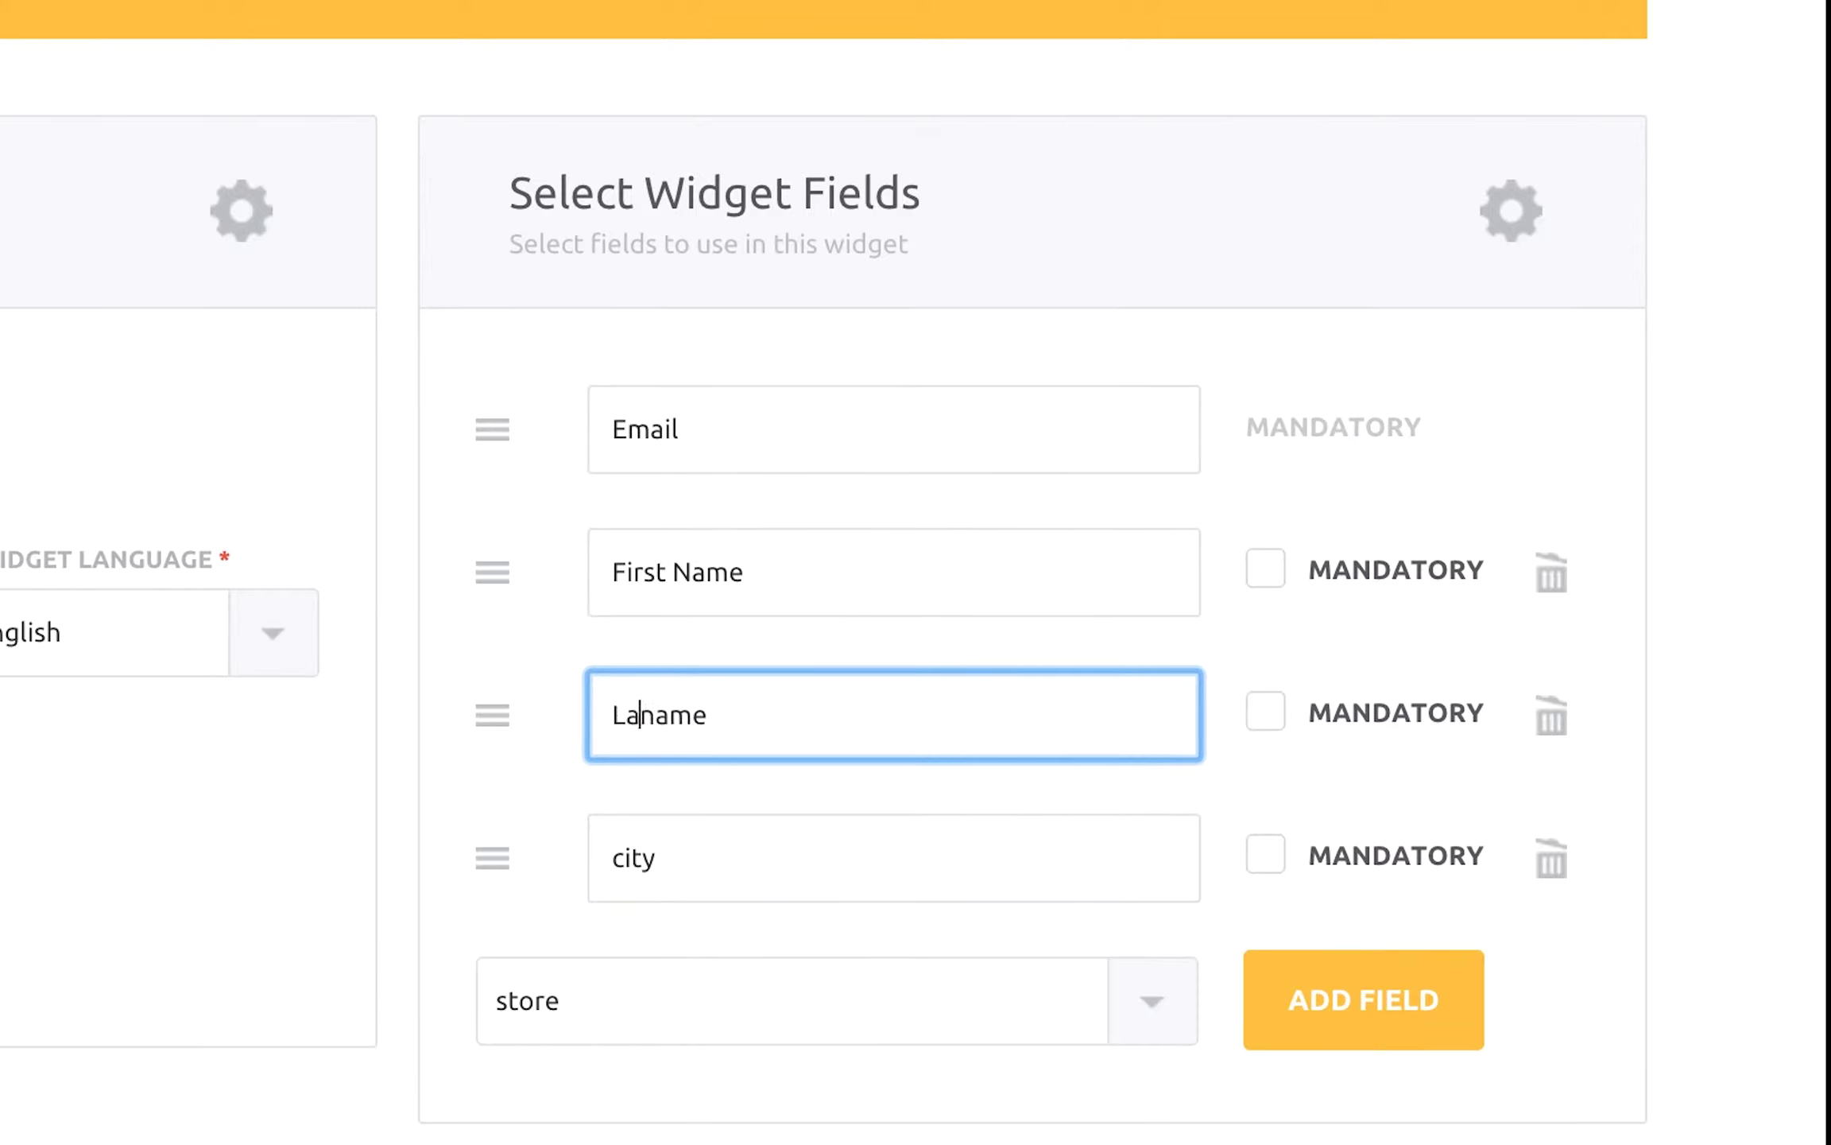
key("Right")
key("BackSpace")
type("N")
Step: Relabel the city field as City and make the First Name field mandatory
left_click(627, 862)
key("BackSpace")
type("C")
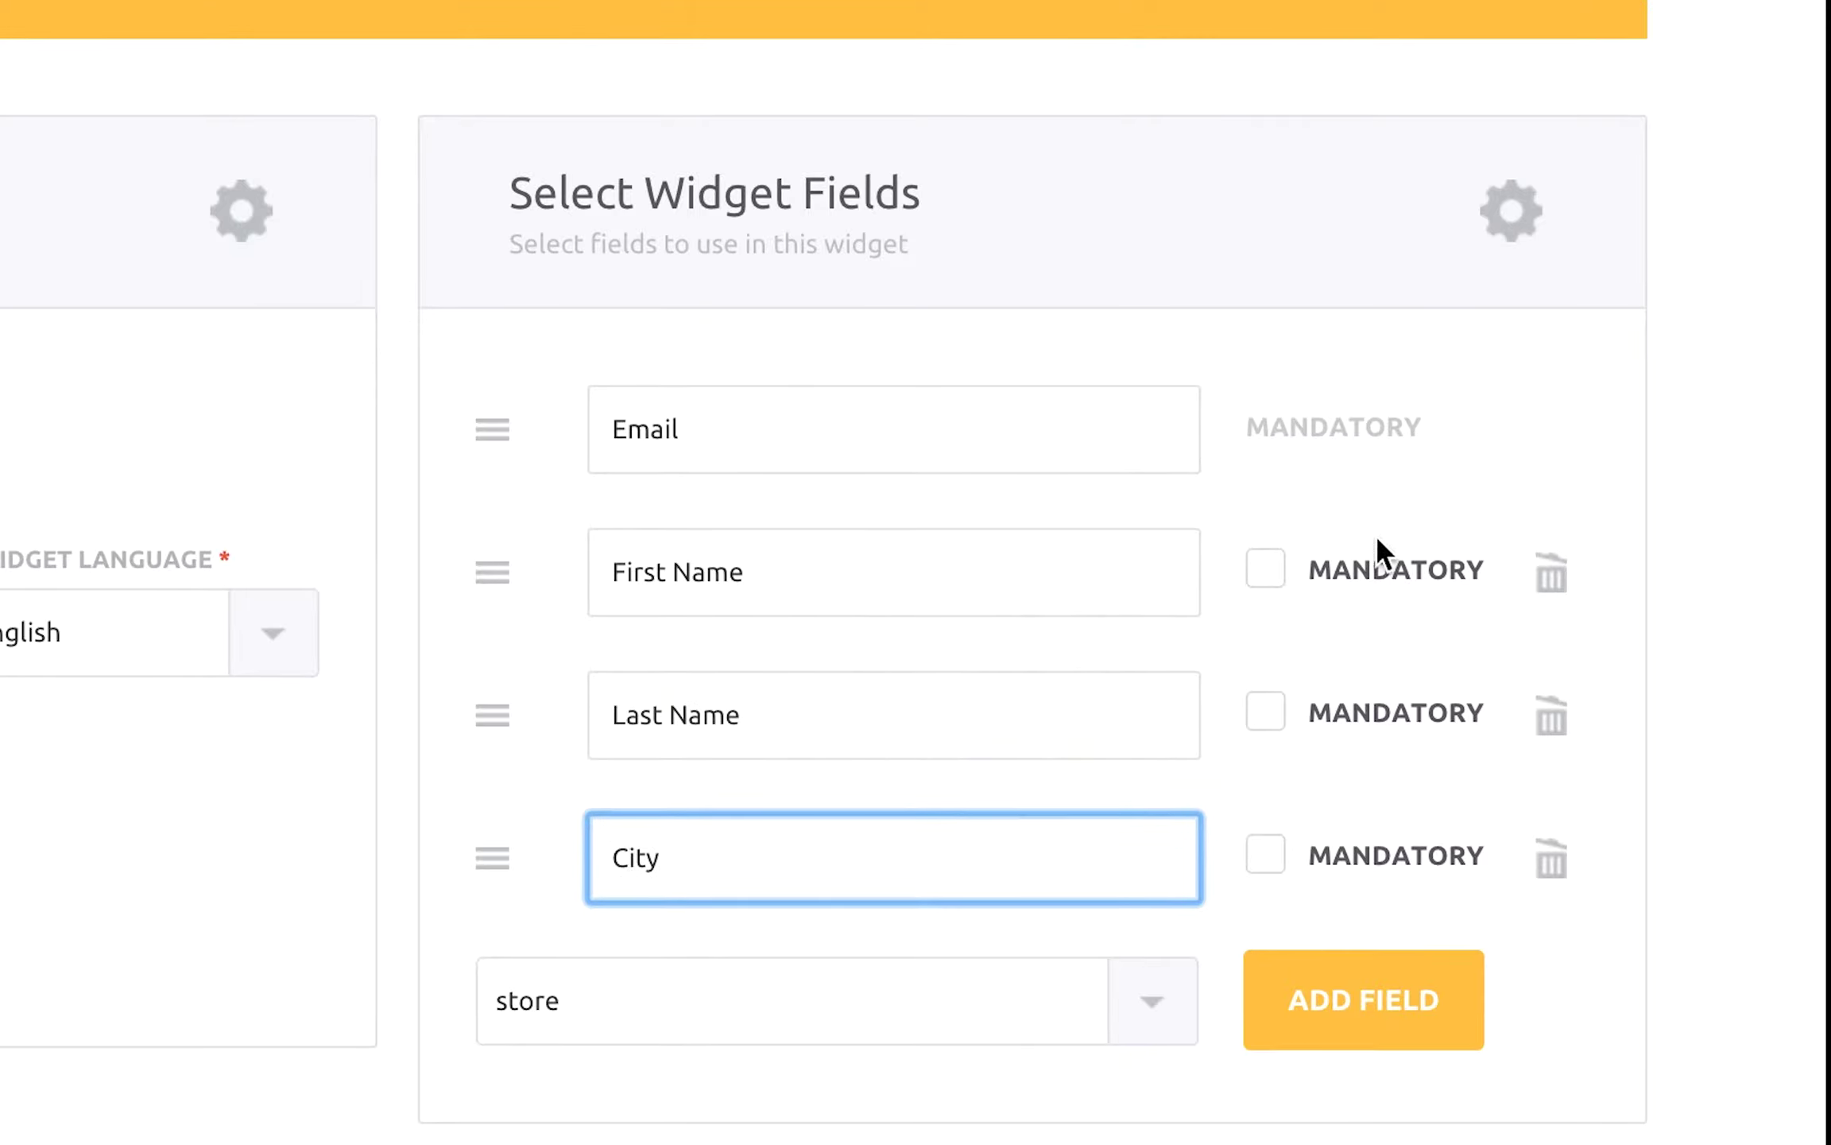
left_click(1266, 569)
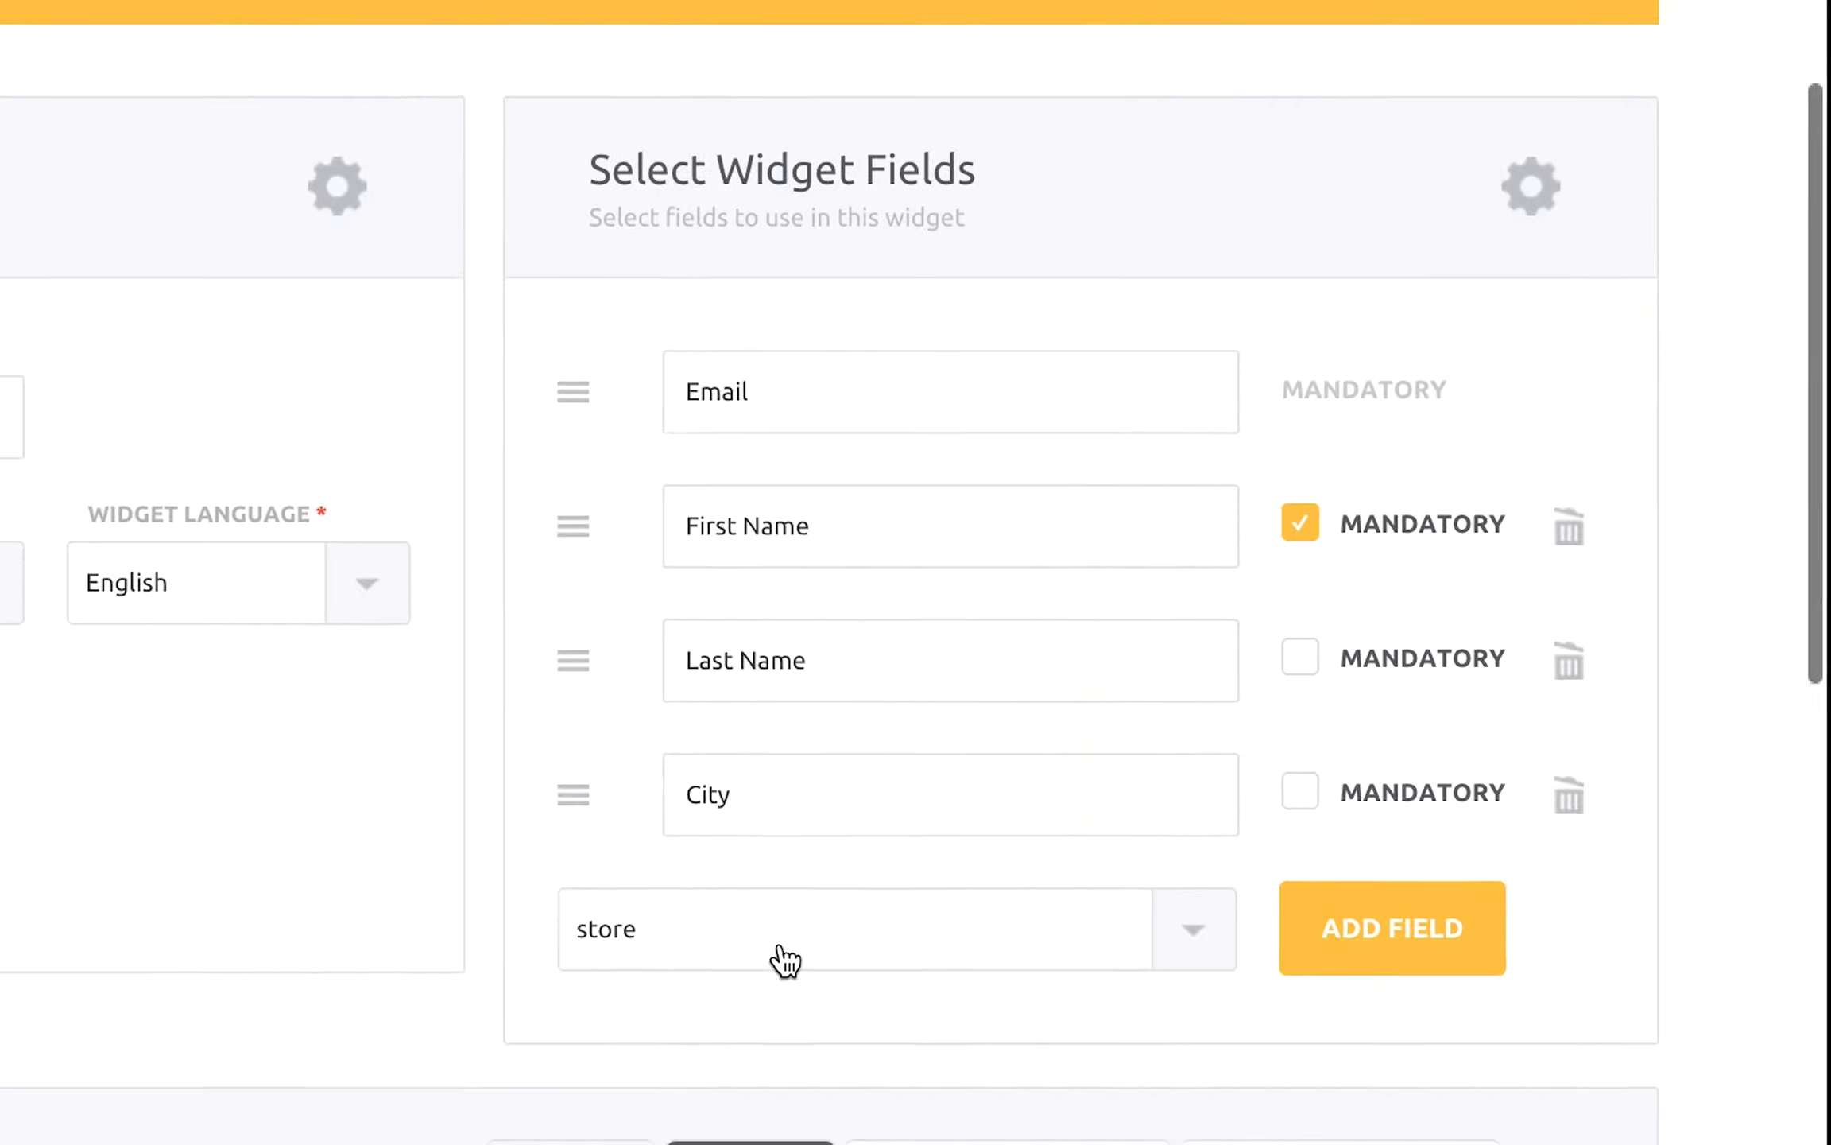
Step: Insert the word "weekly" before "mailing list" in the form's description and make it bold
scroll(718, 986, "down", 10)
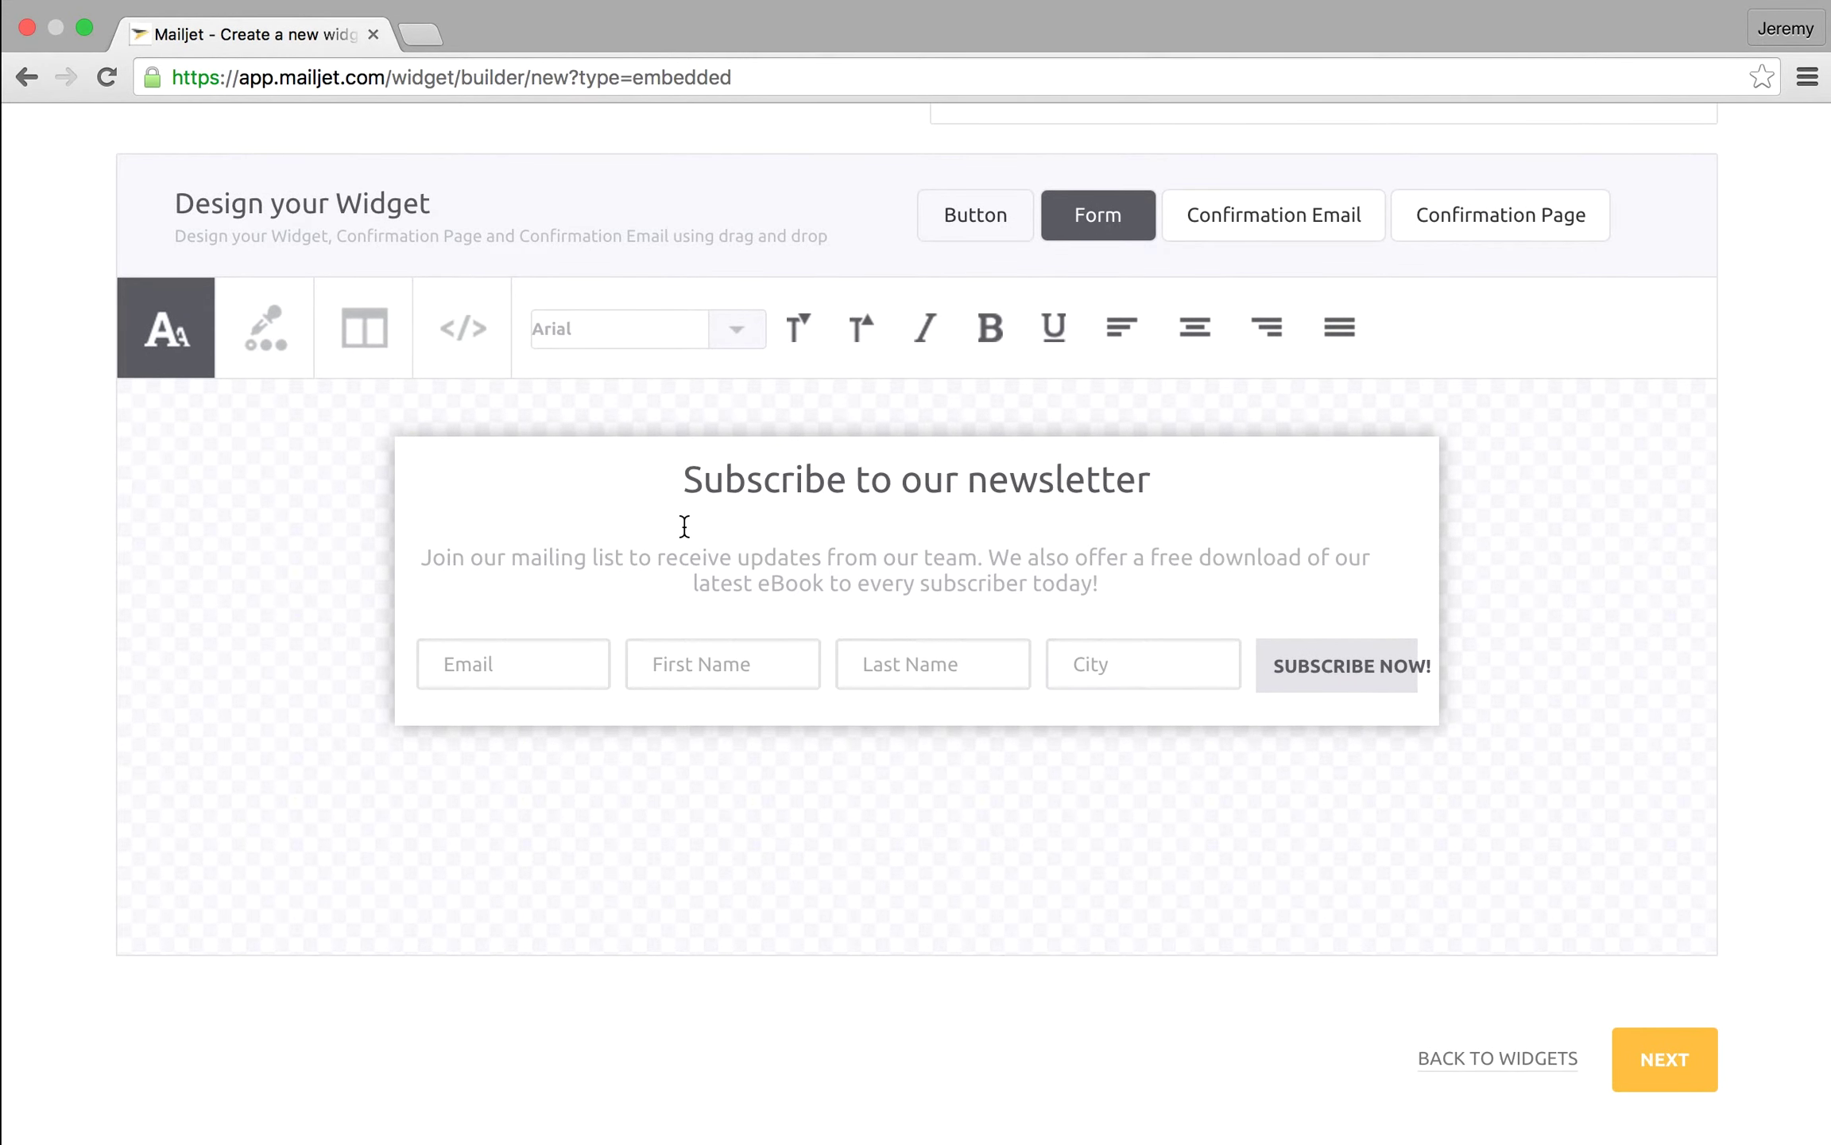
left_click(674, 478)
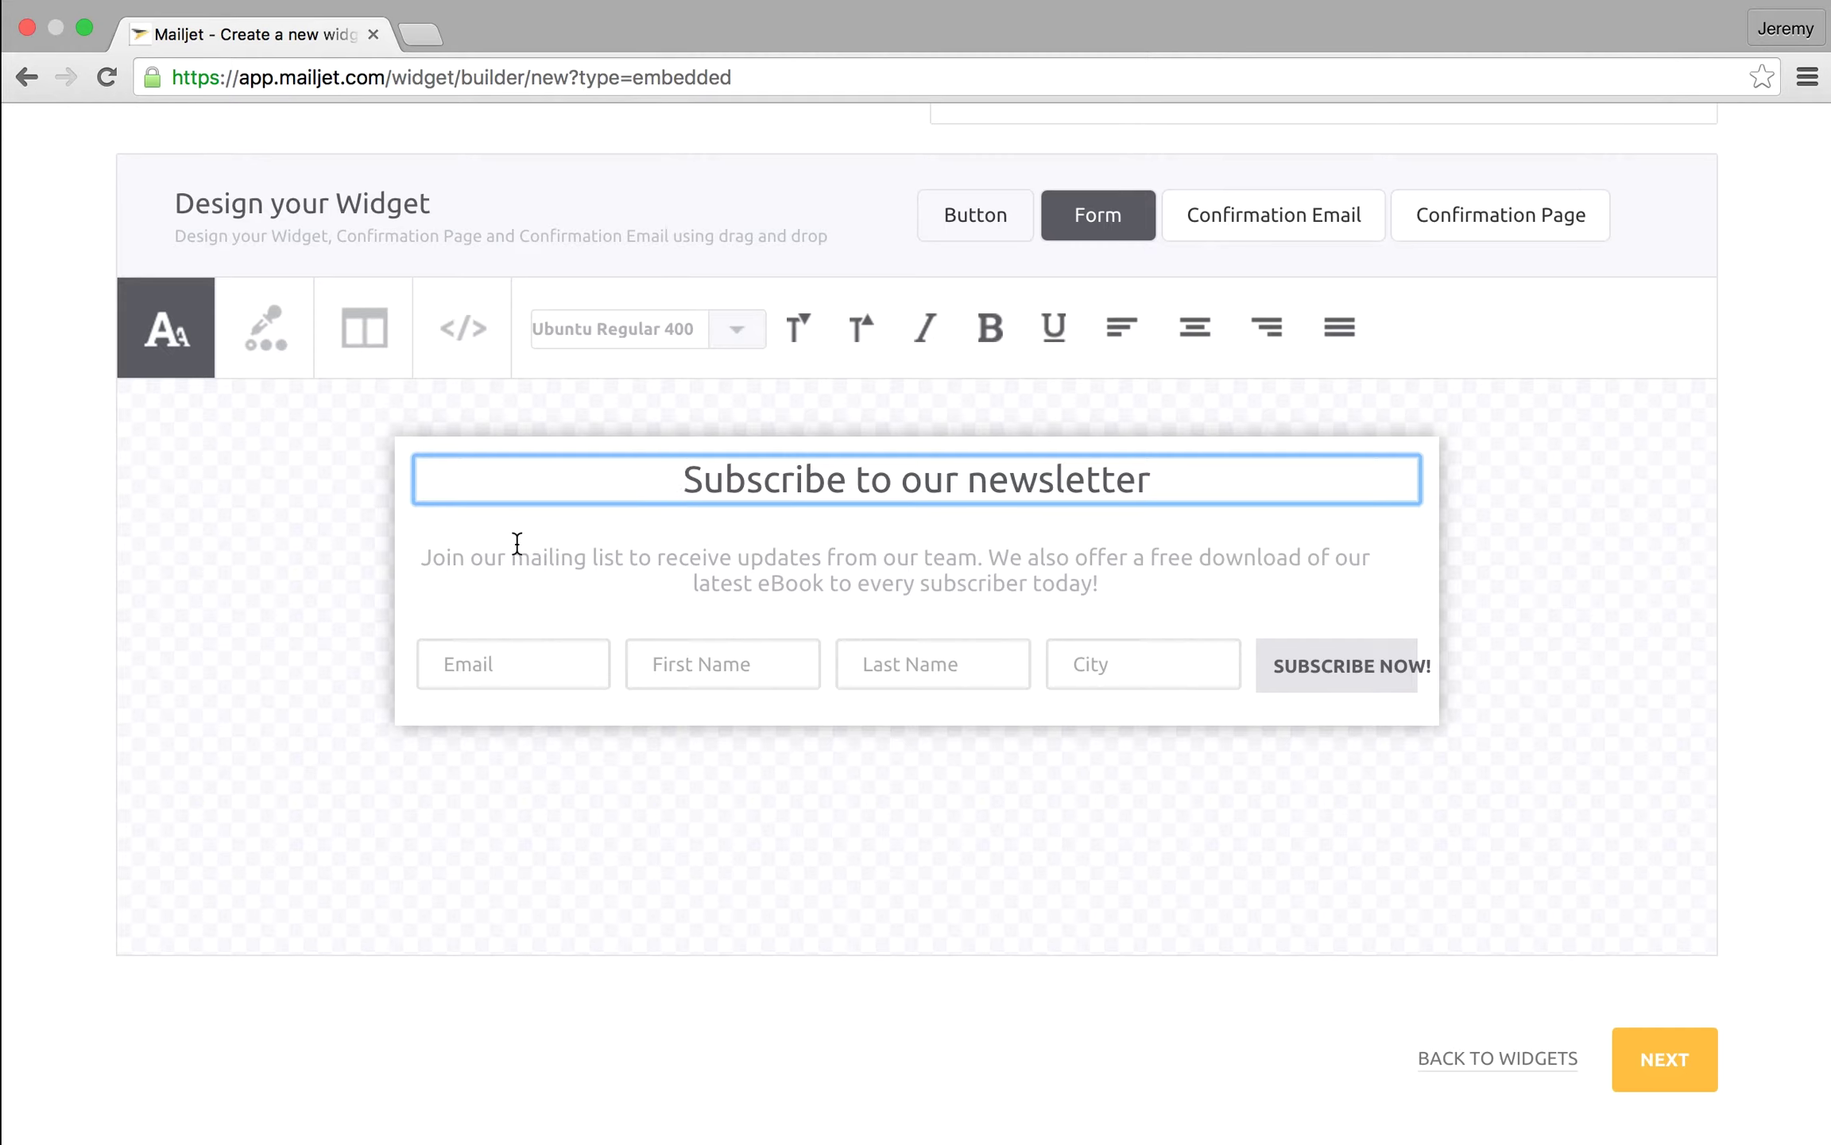
left_click(503, 568)
type("weekly")
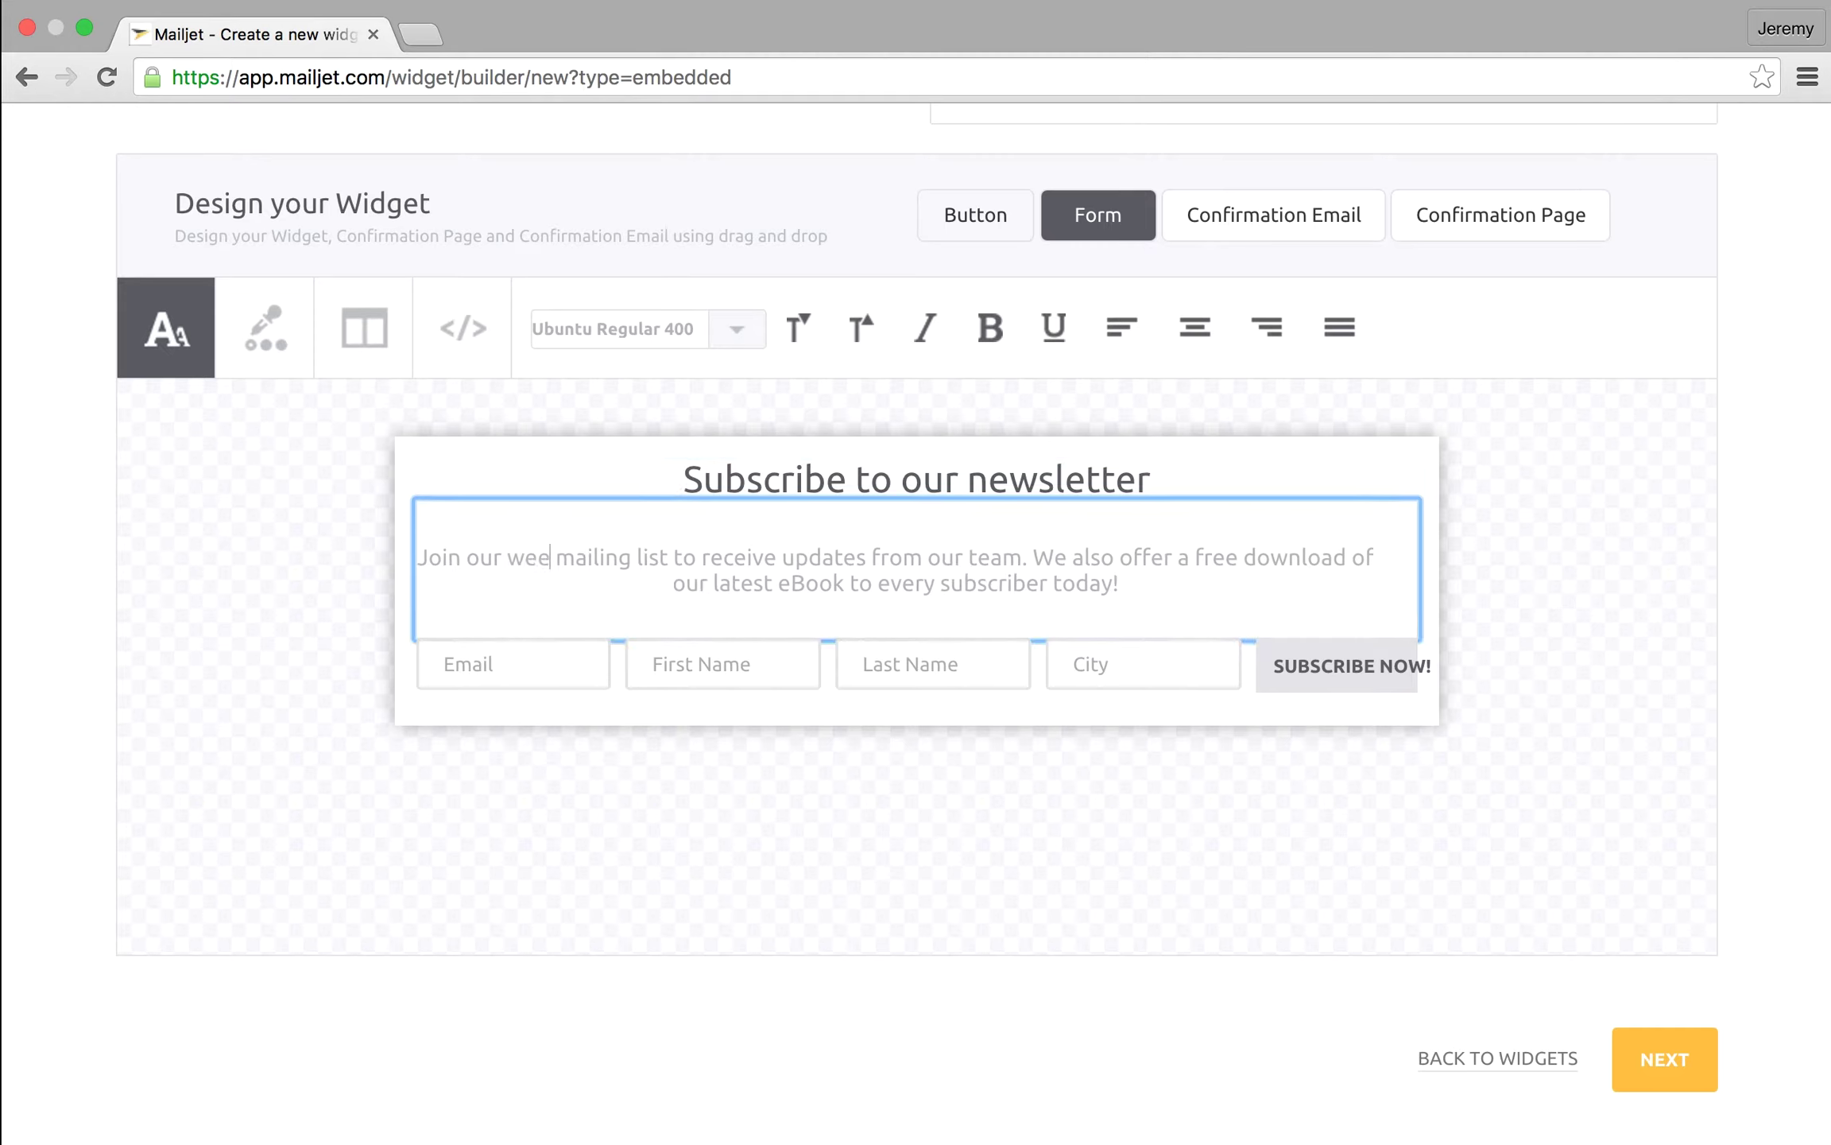
double_click(592, 557)
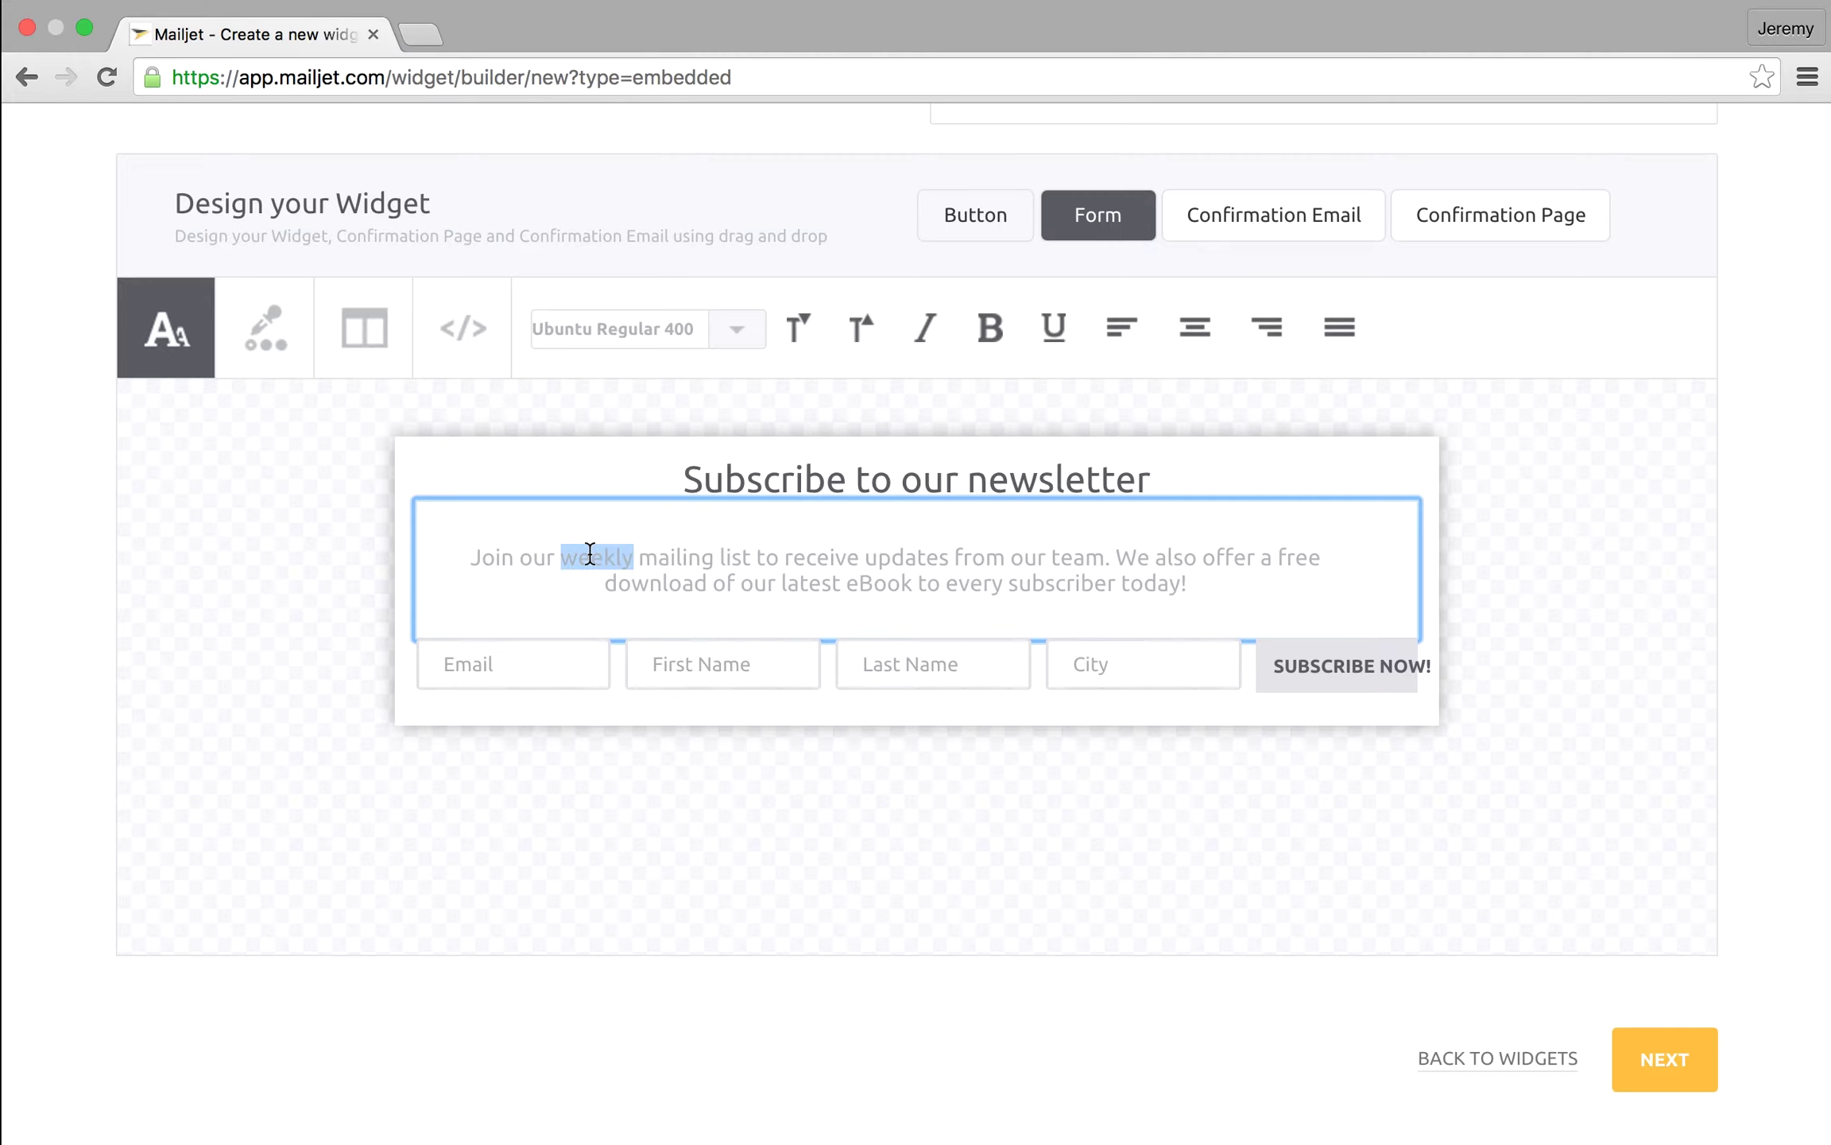
left_click(990, 328)
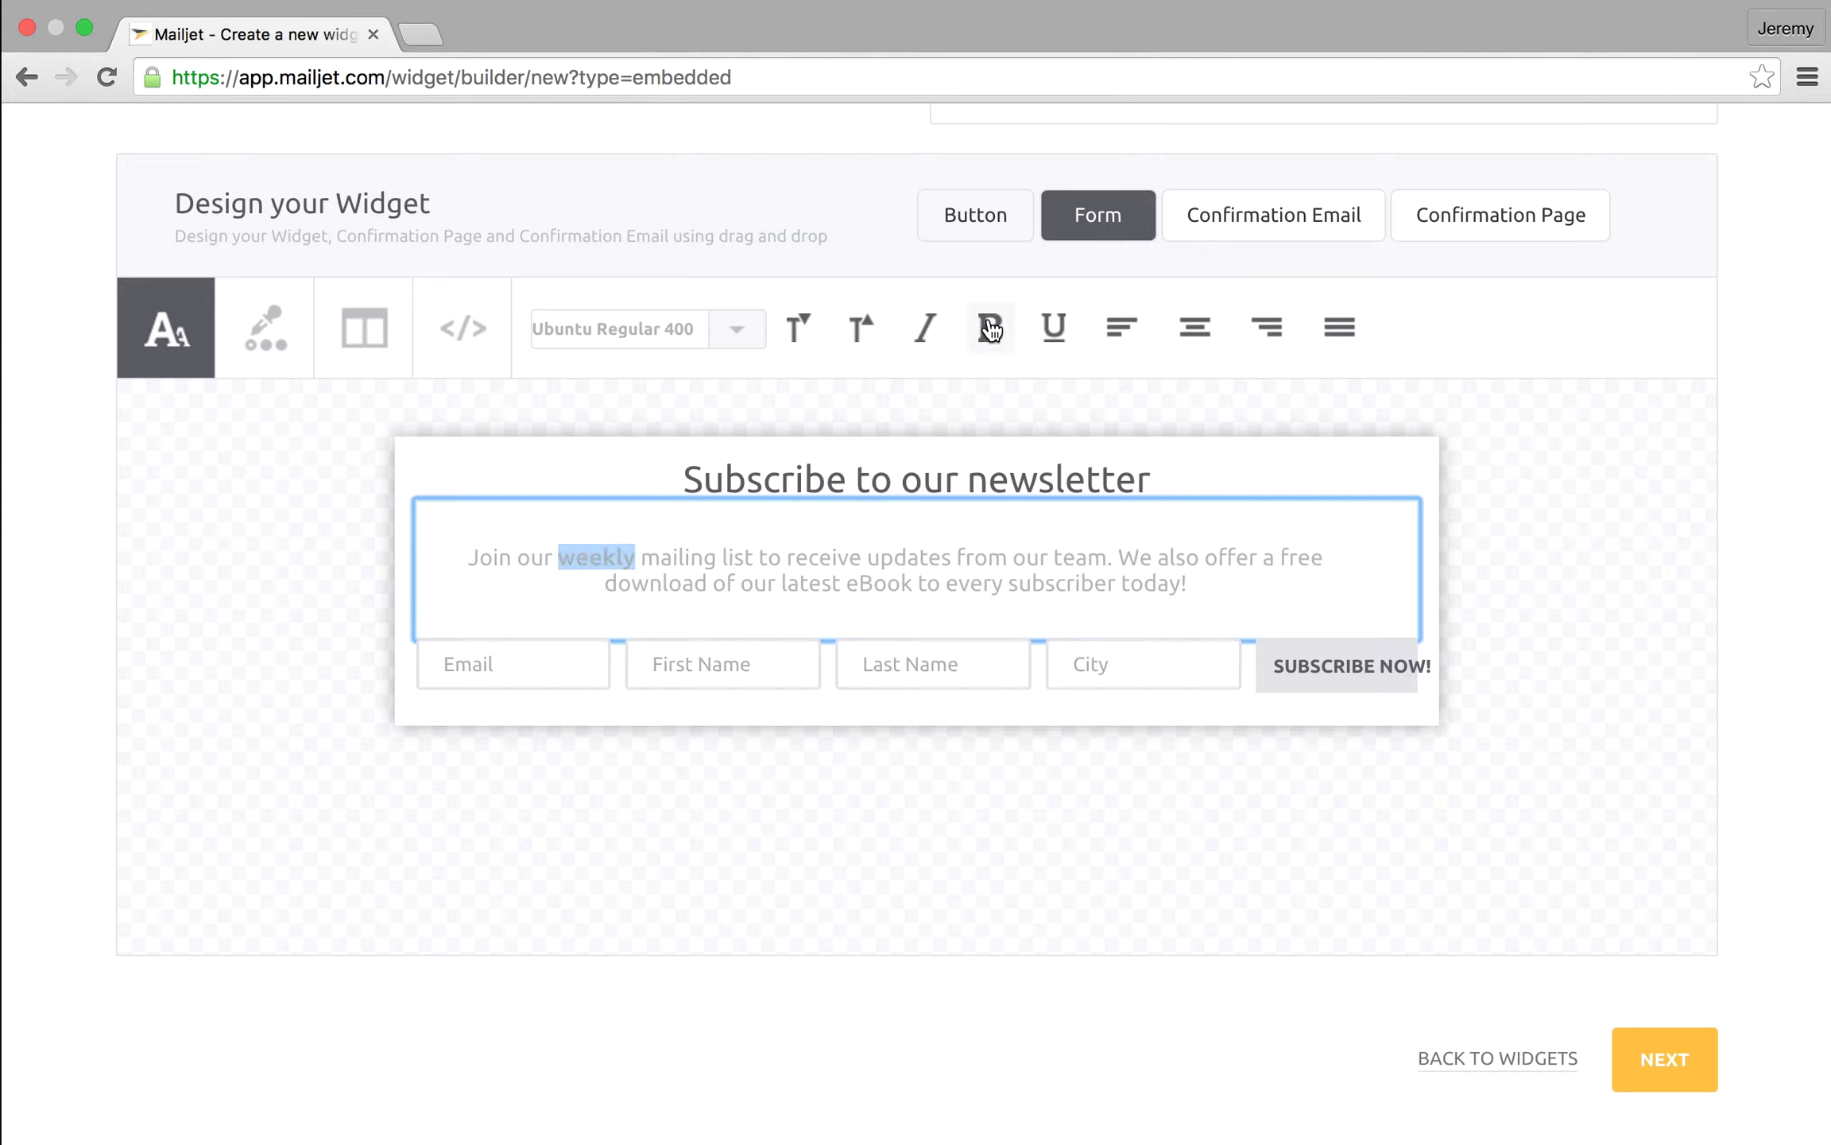
Step: Enlarge and bold the form's headline, and set the description's font to Times New Roman
left_click(733, 477)
triple_click(733, 474)
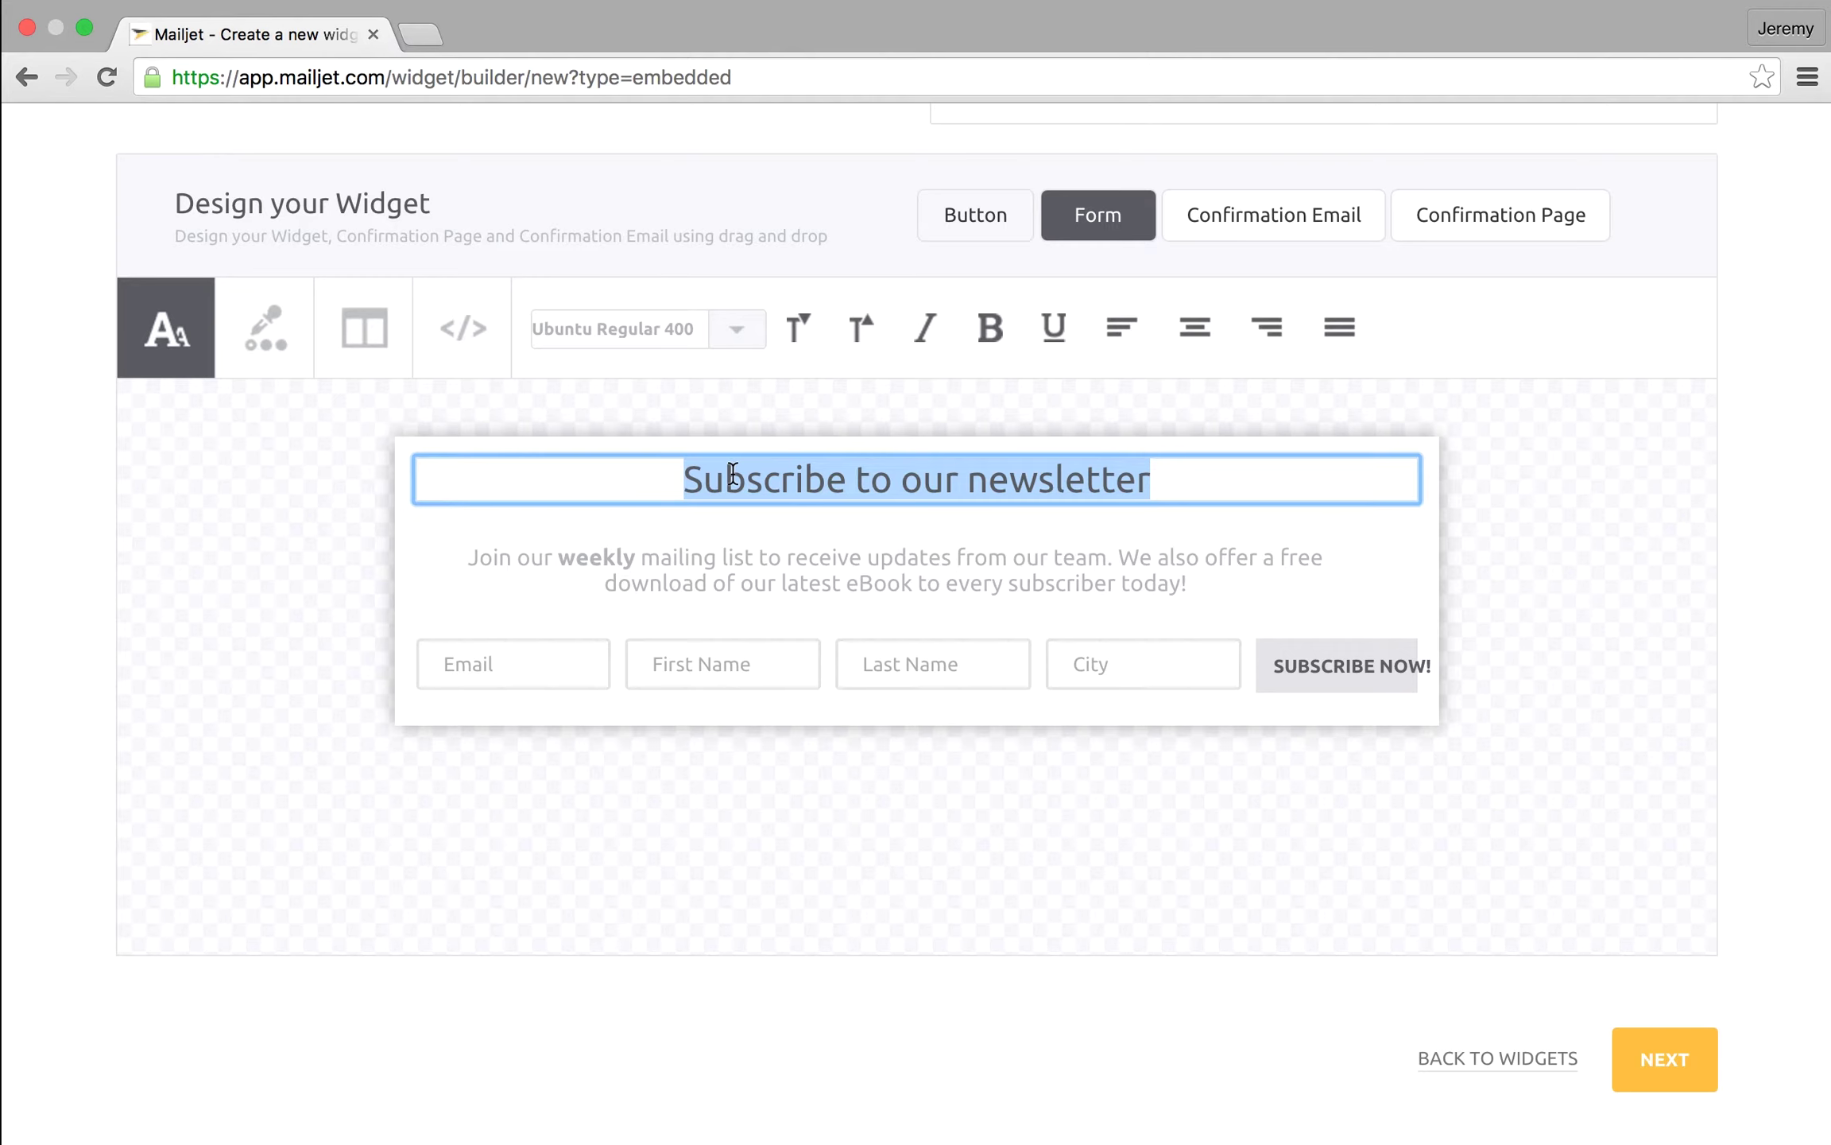
left_click(865, 328)
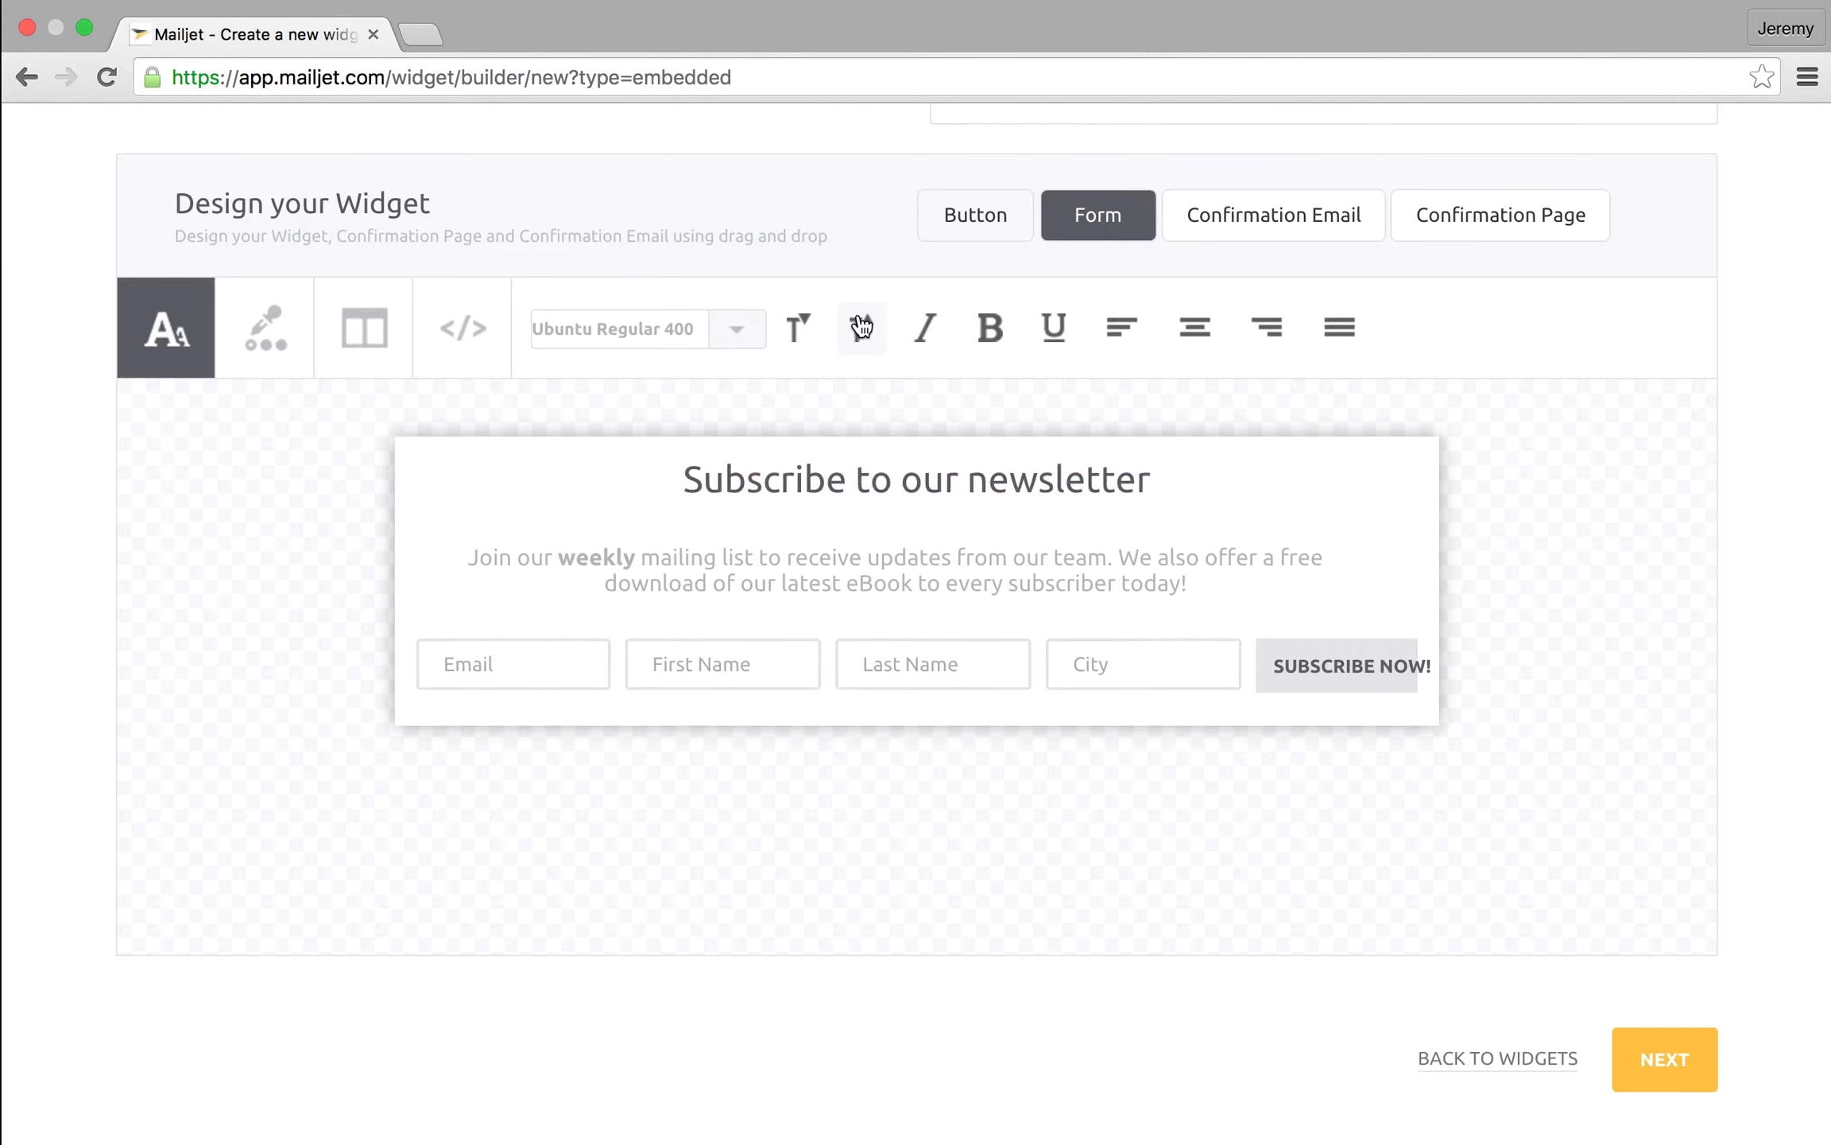
left_click(988, 332)
left_click(1281, 340)
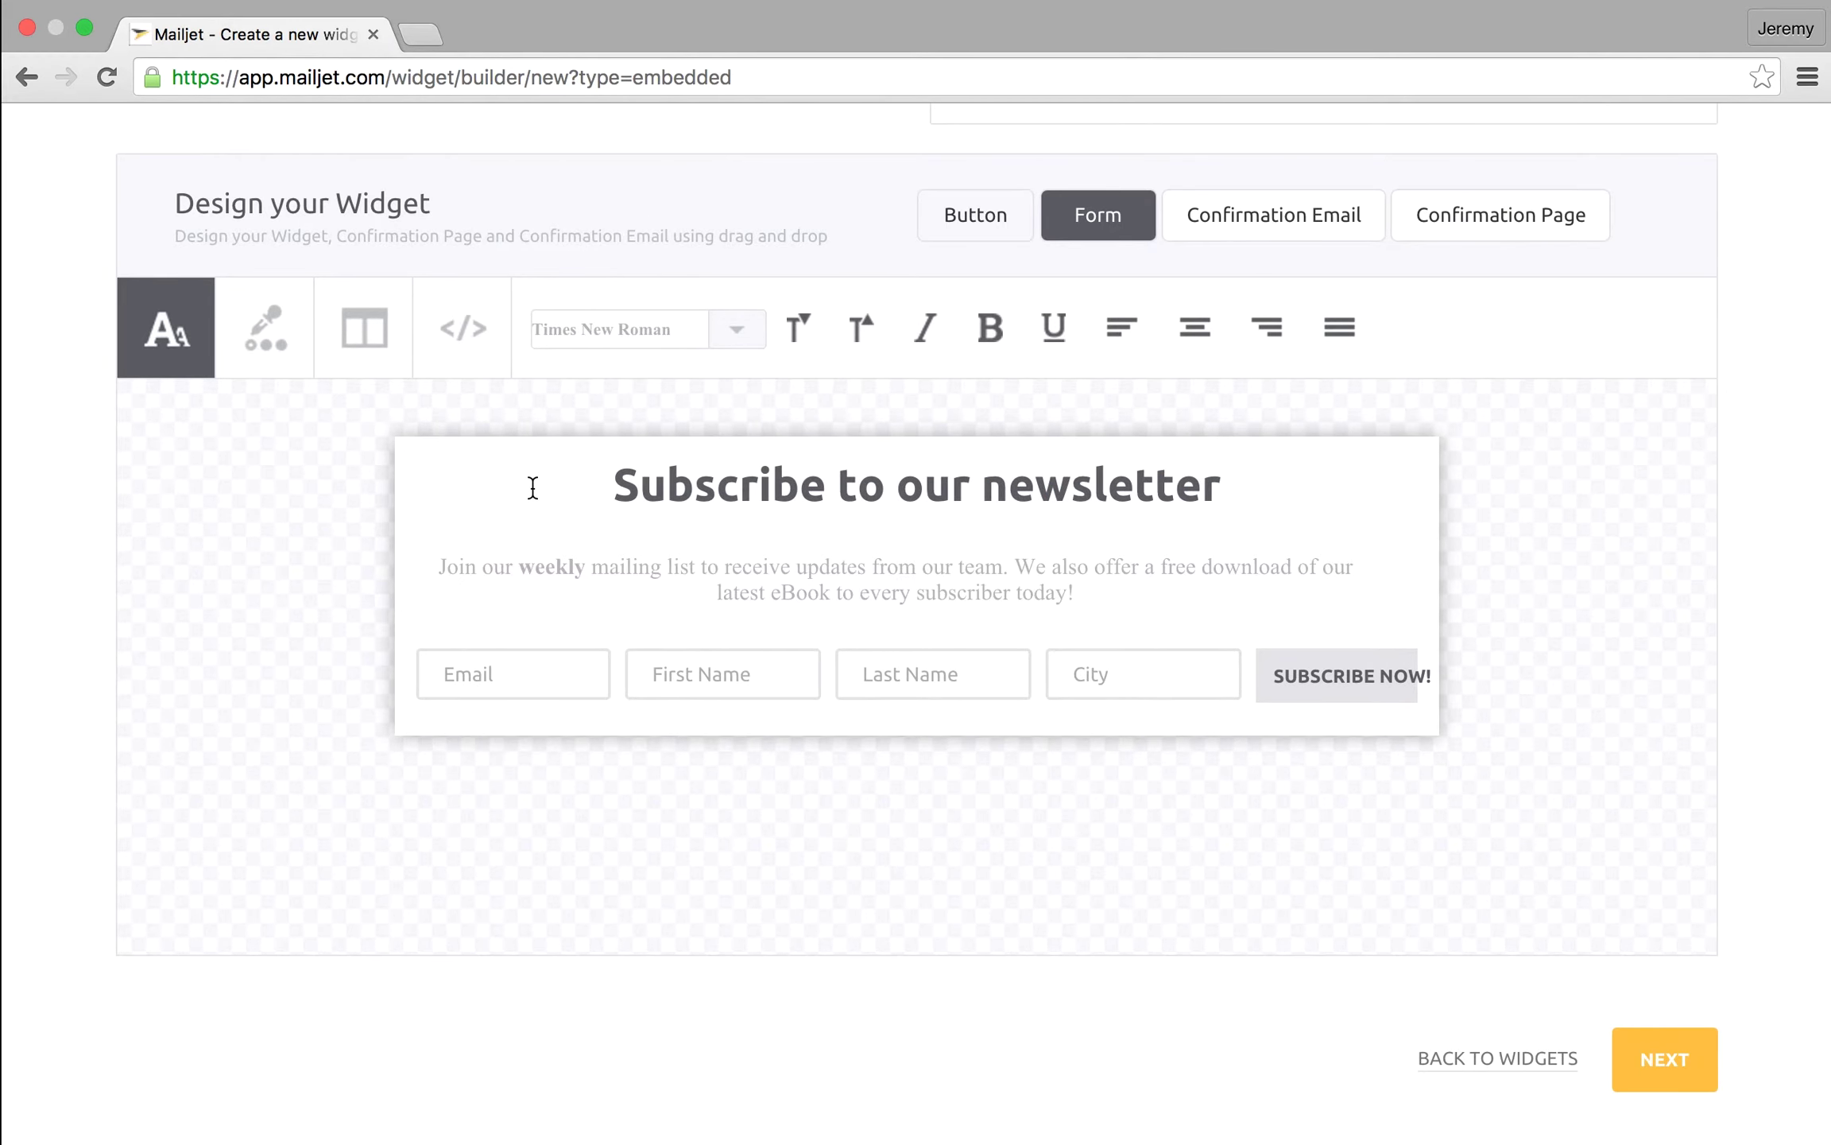
left_click(519, 483)
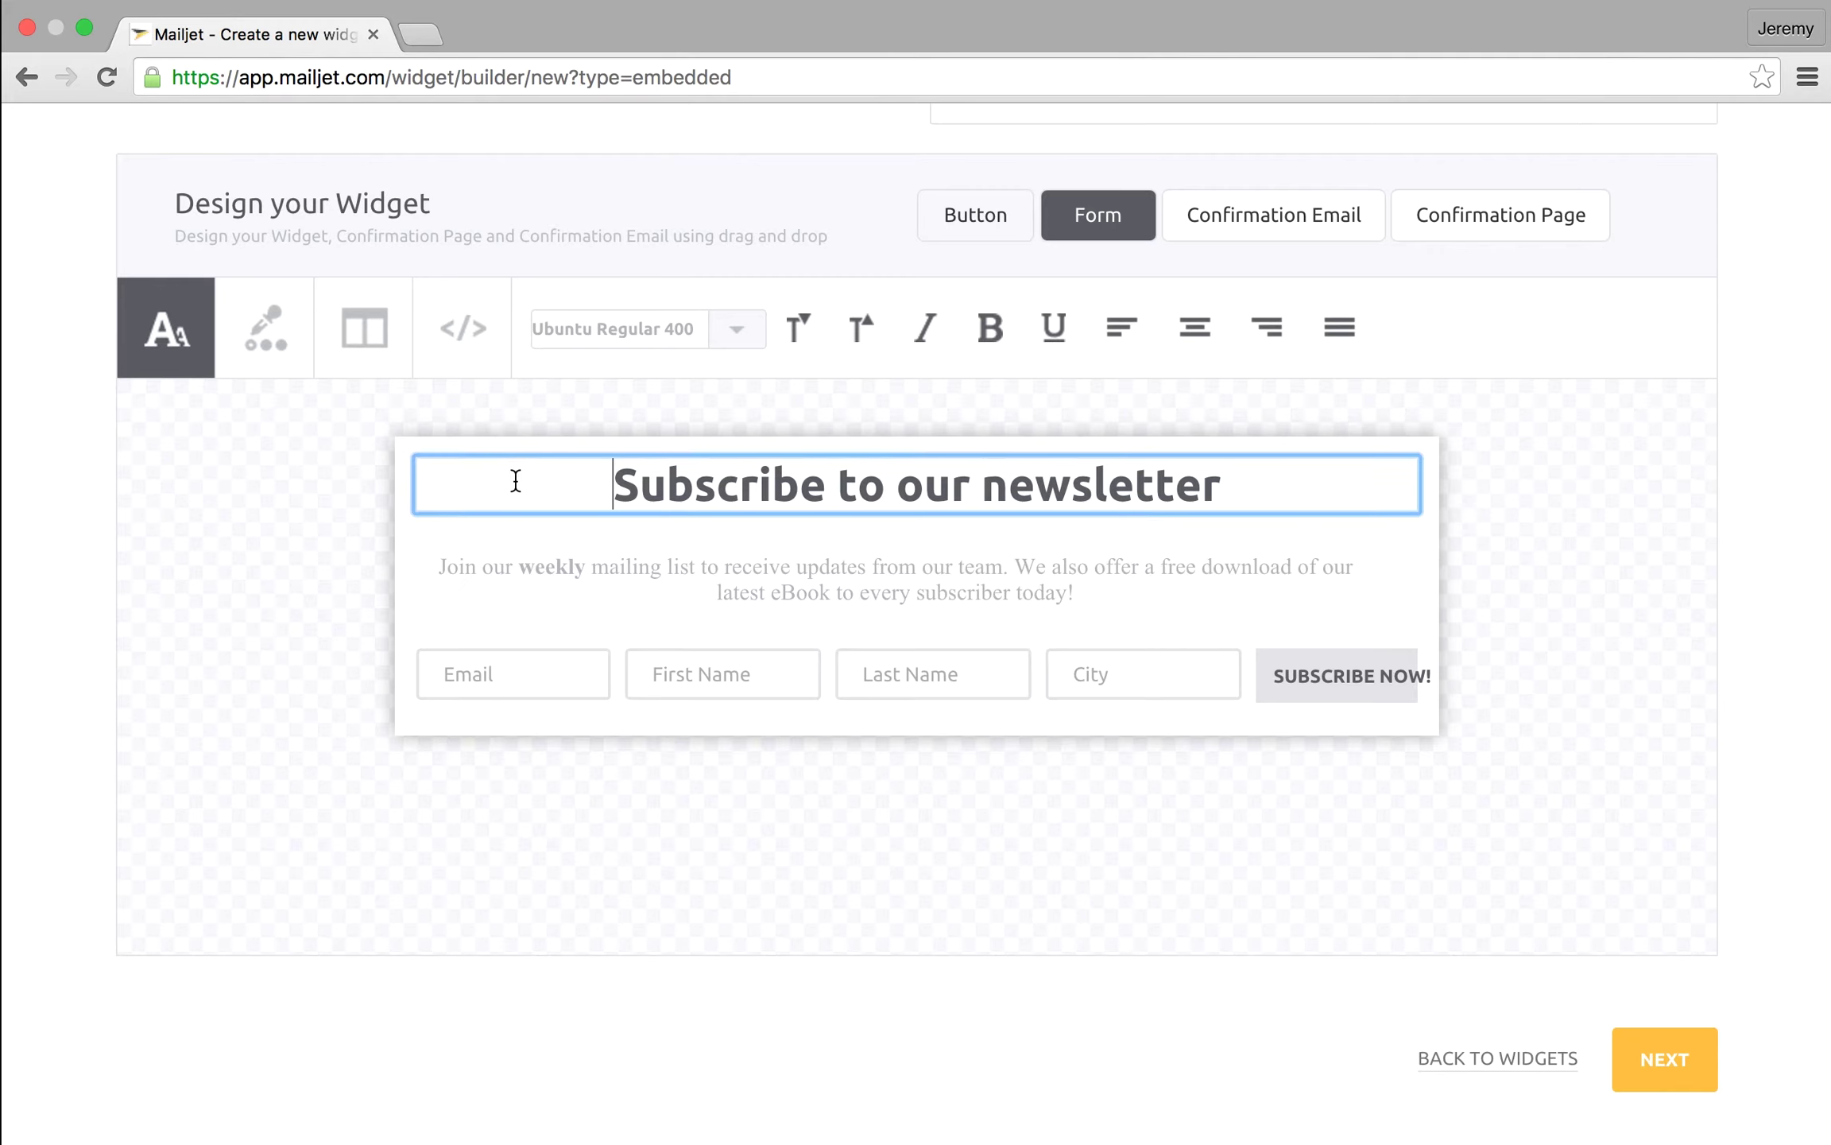
Step: Add the colour #FFBF40 to the form's colour palette
left_click(298, 347)
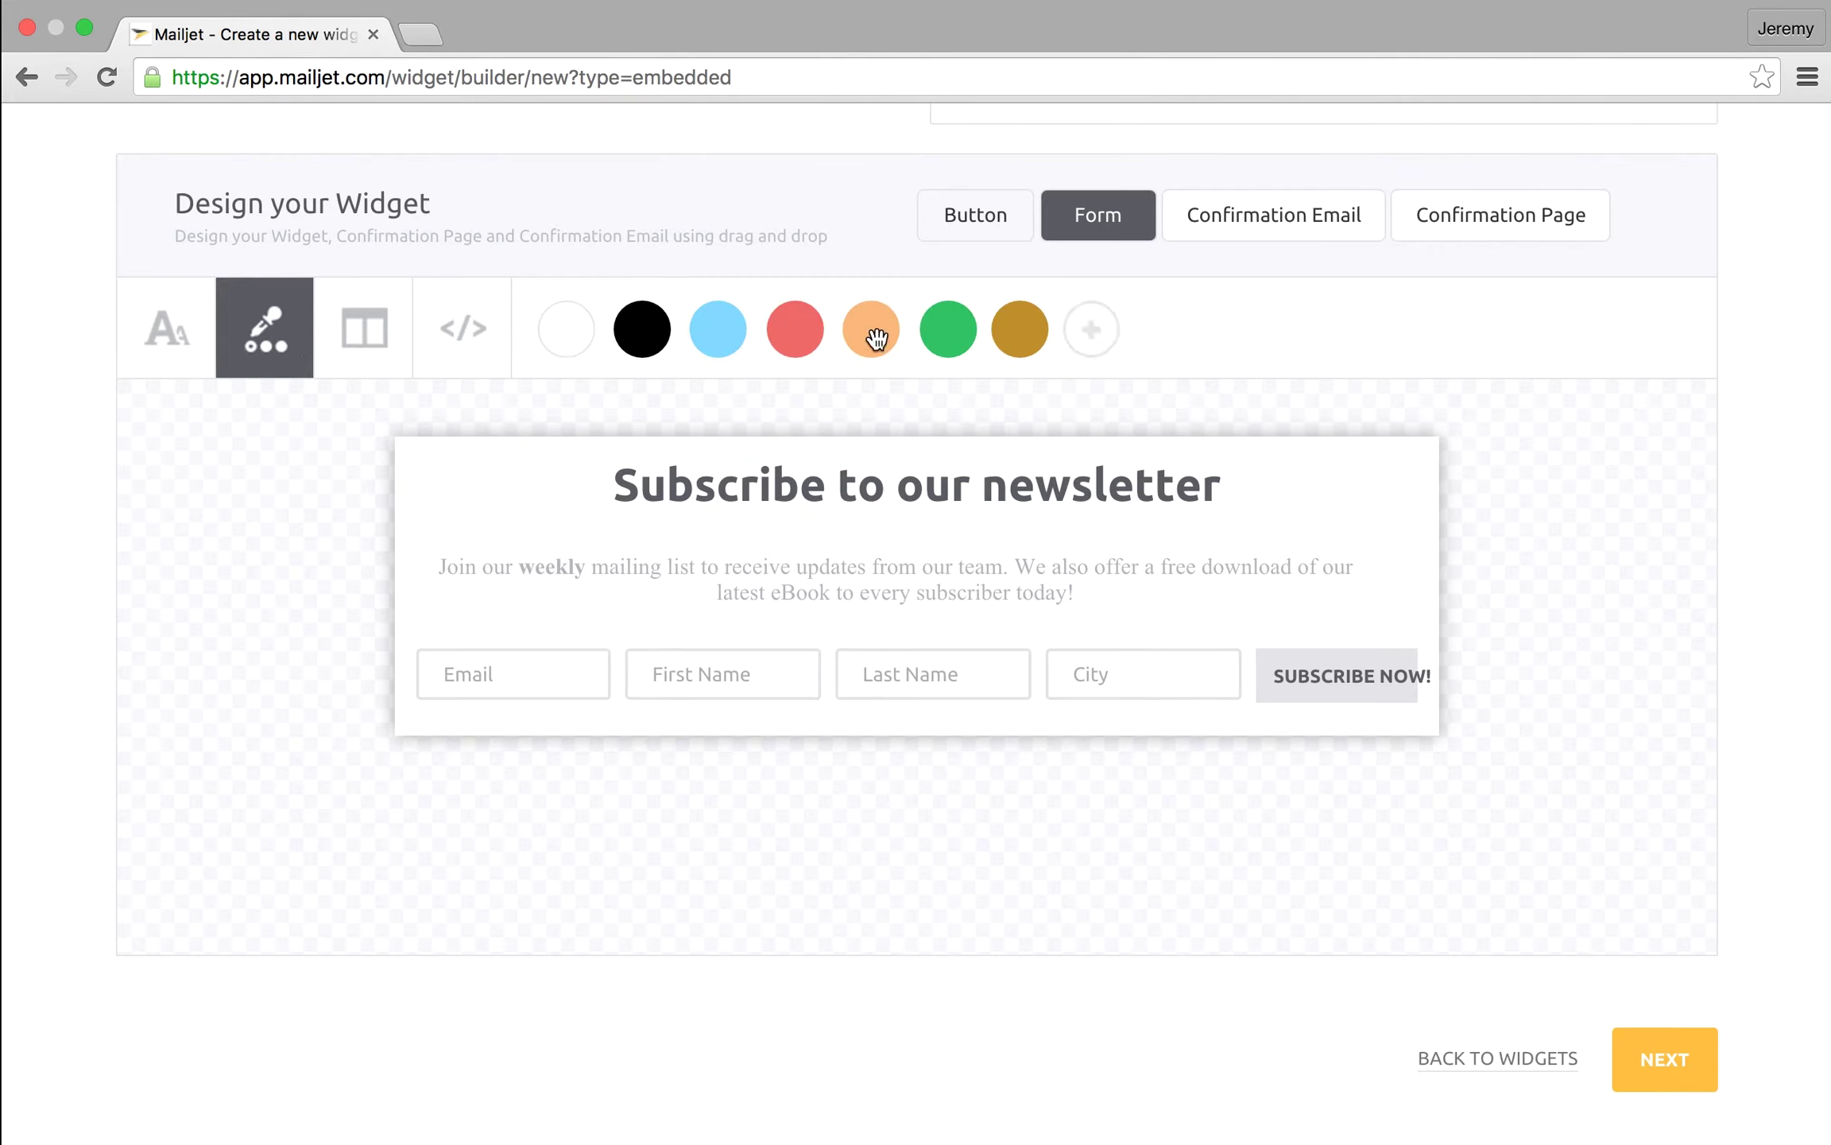
left_click(1092, 333)
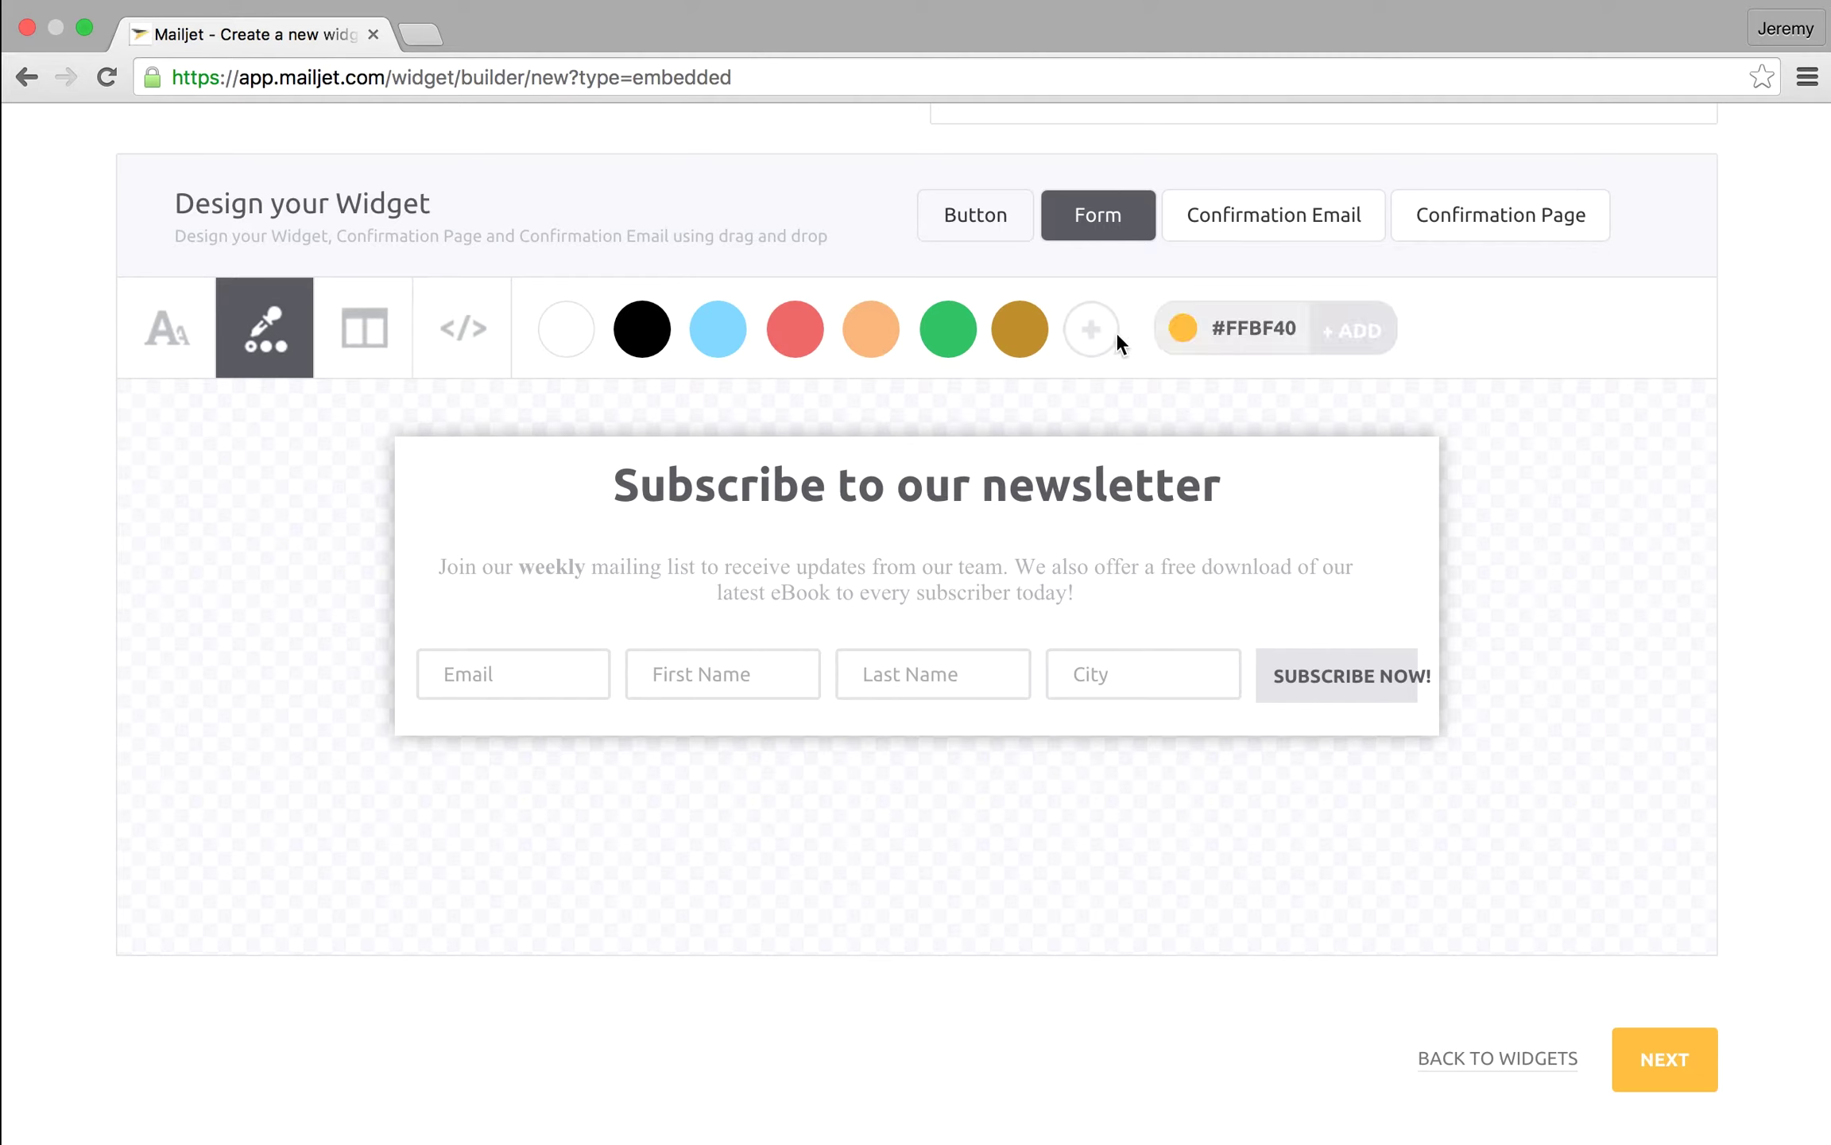
left_click(1341, 342)
Step: Colour the headline and the subscribe button's background #FFBF40, with the button's text in white
left_click_drag(1093, 330, 666, 483)
left_click_drag(1091, 327, 1247, 674)
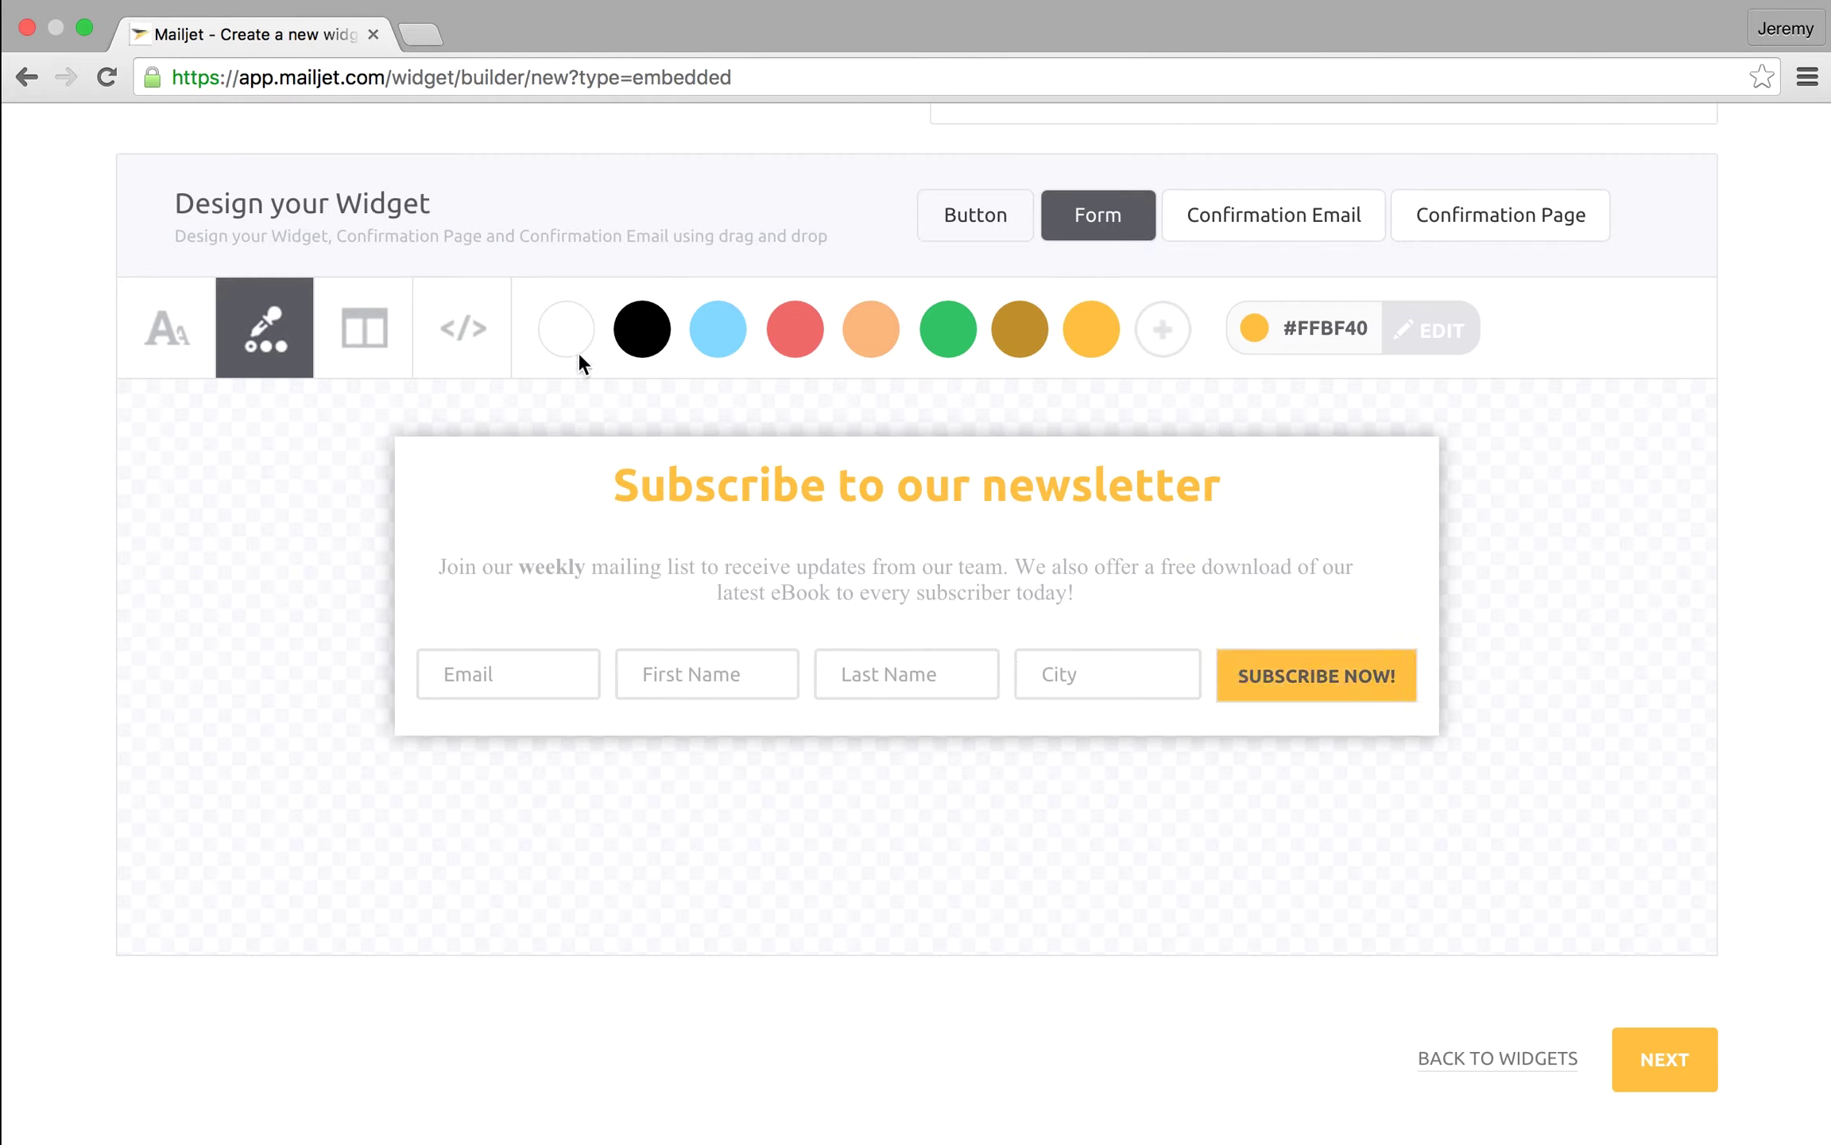
left_click_drag(570, 337, 1276, 677)
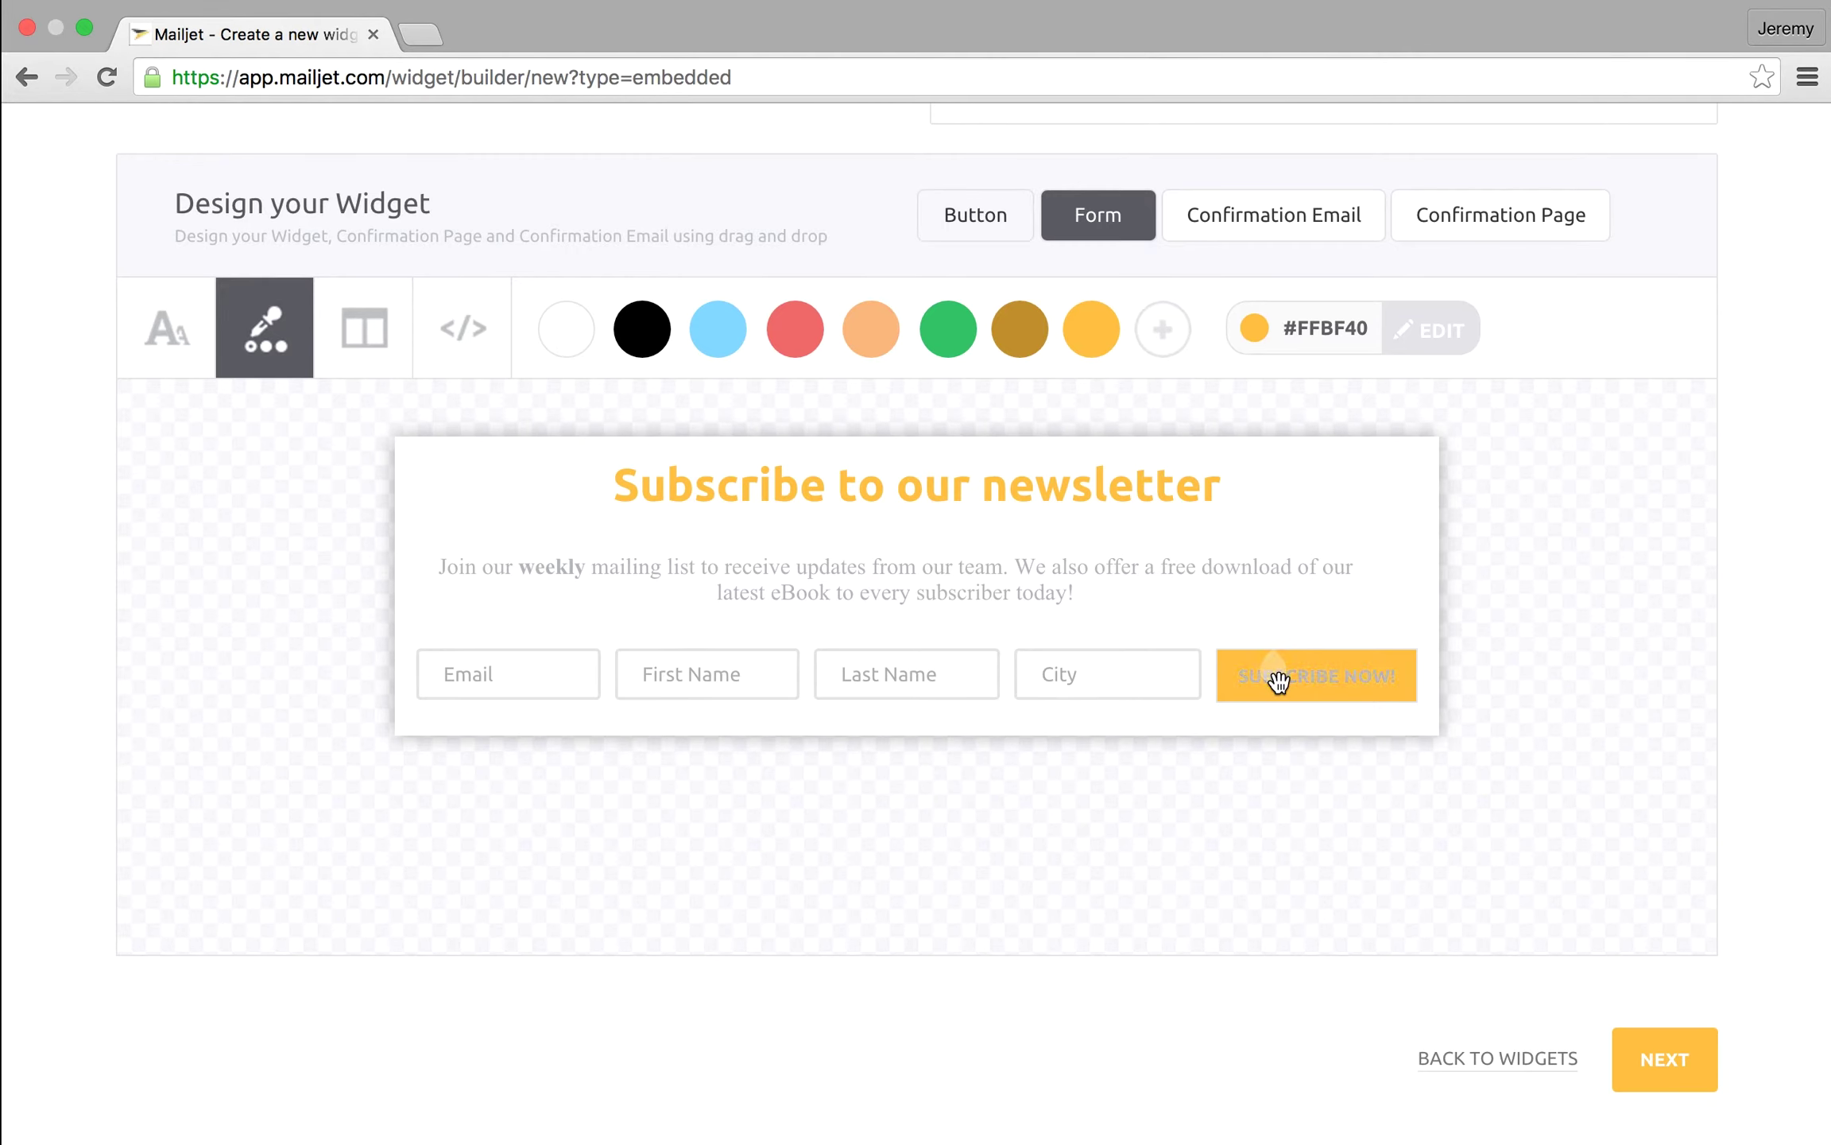
Step: Try the stacked vertical layout for the form and return to the horizontal layout
left_click(370, 331)
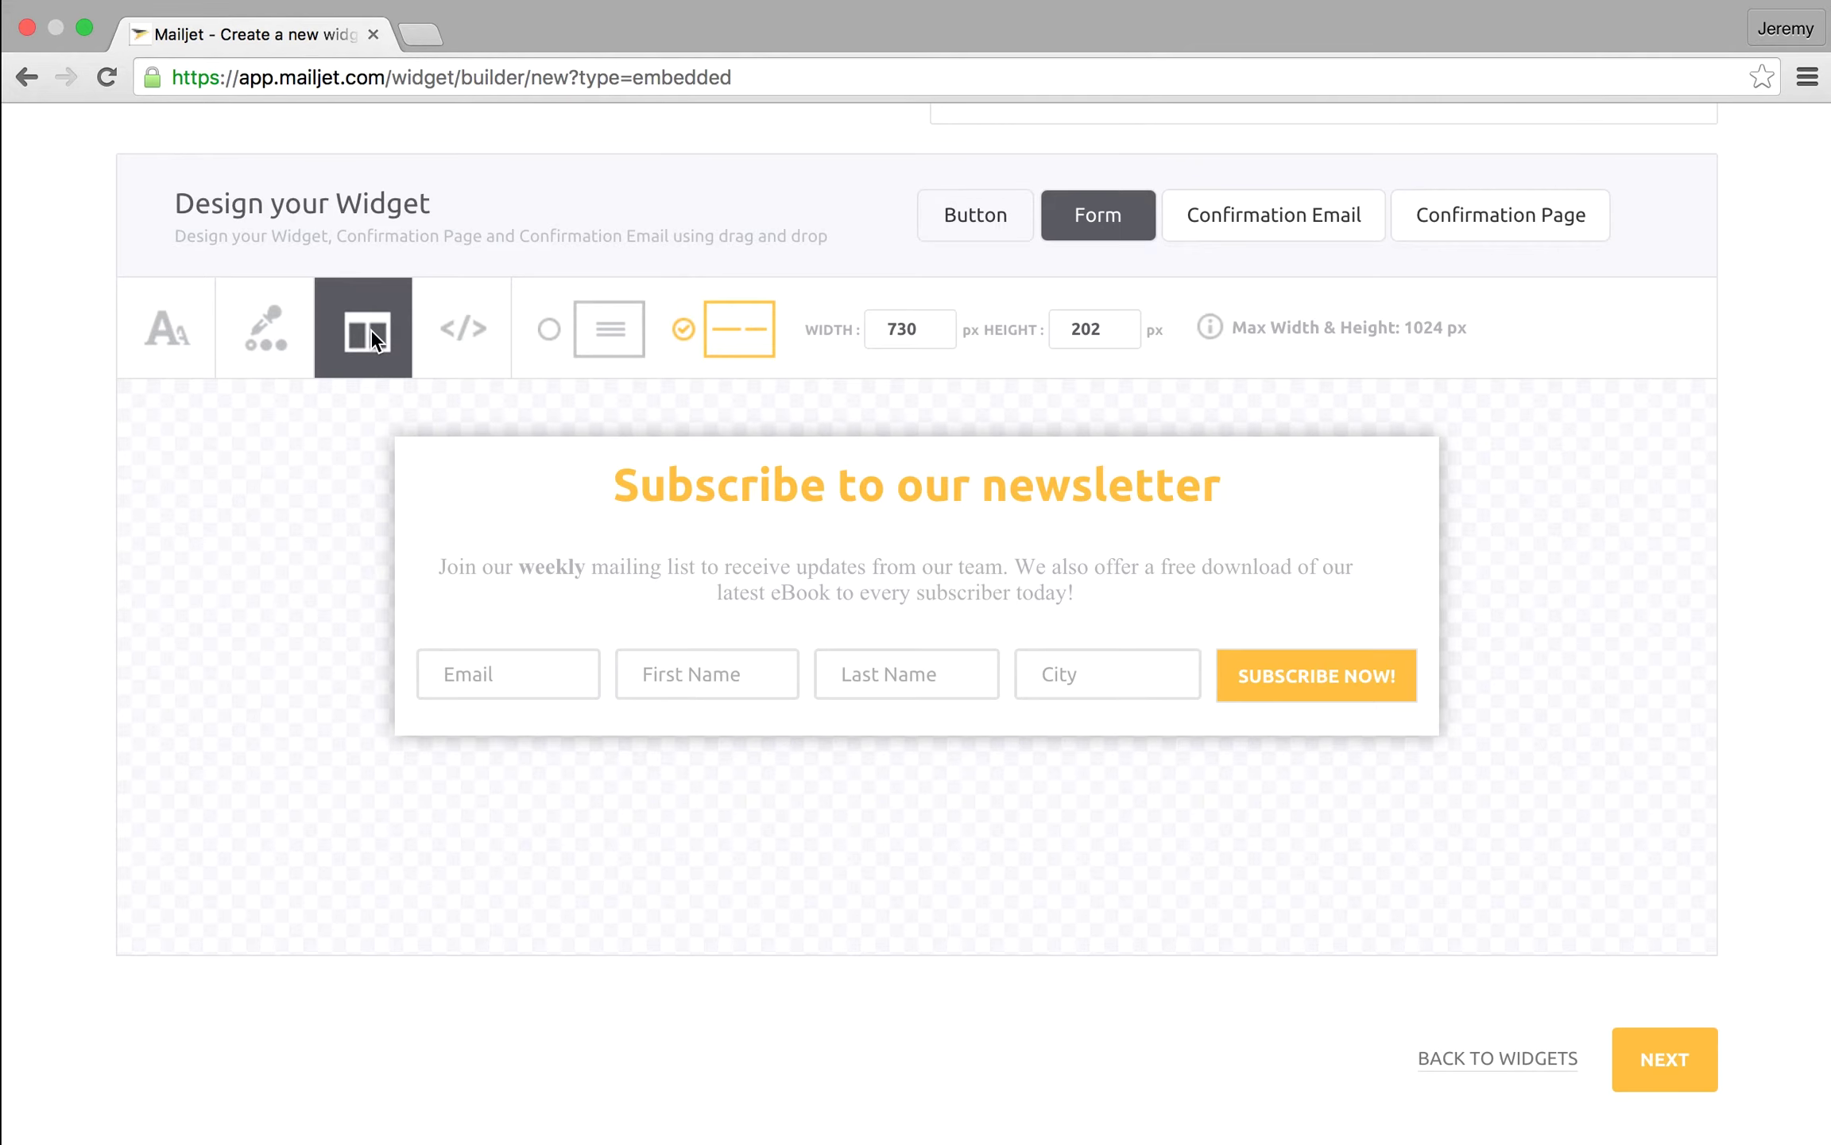
left_click(585, 323)
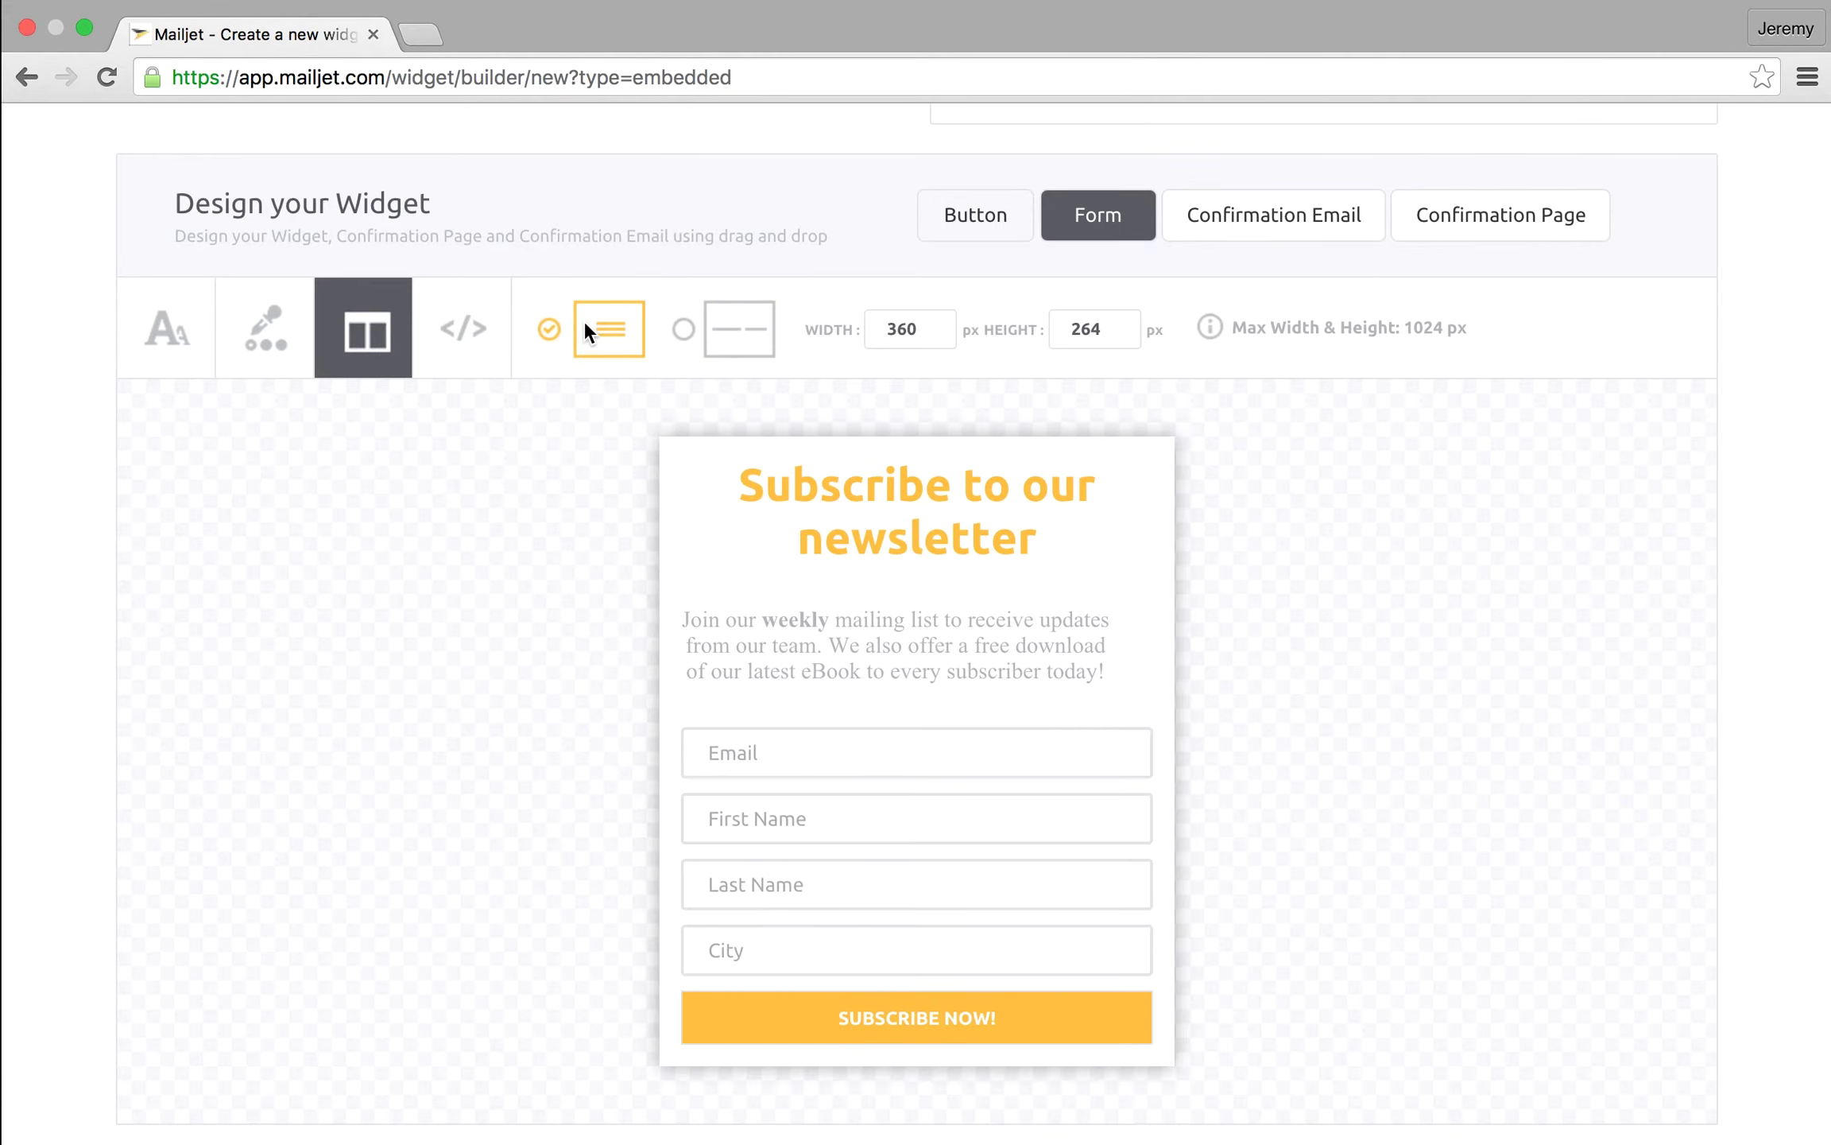
left_click(730, 346)
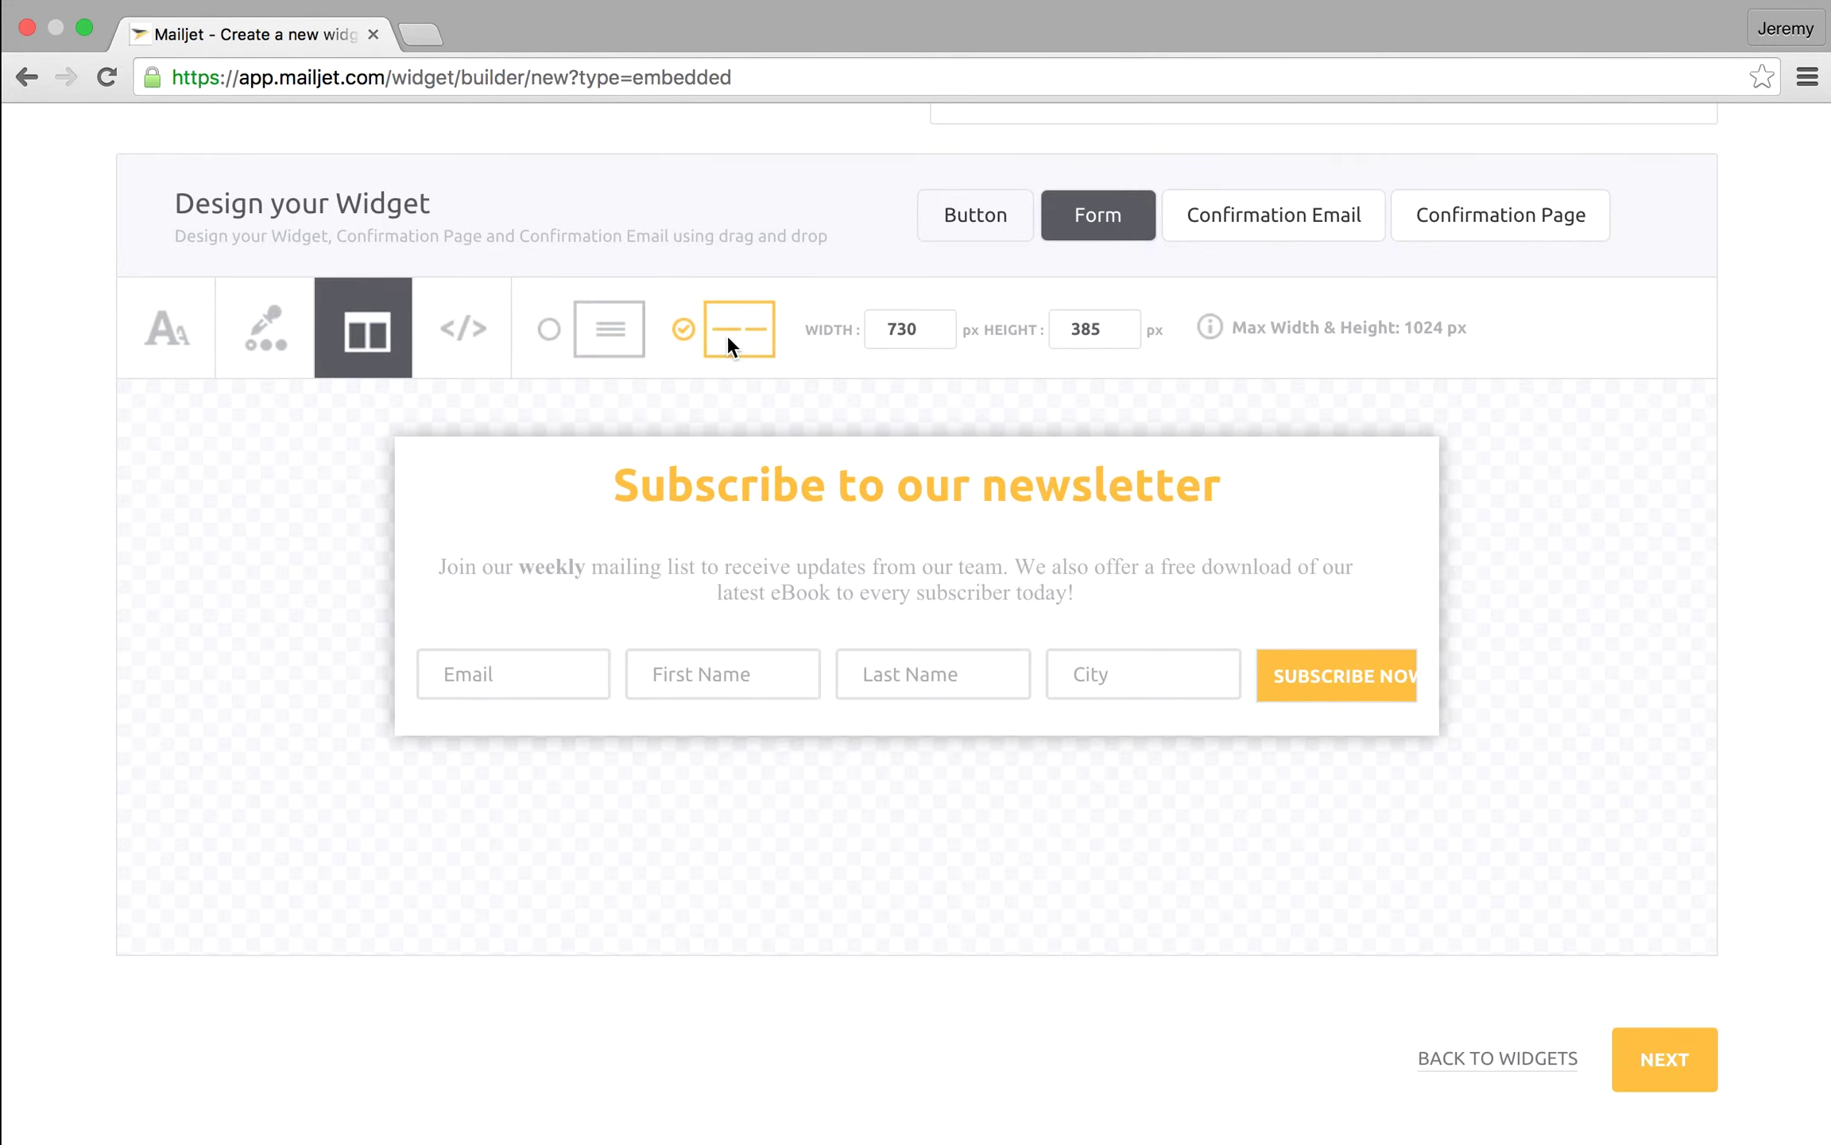
Step: Switch the form to the stacked vertical layout and set its width to 400 px
left_click(599, 338)
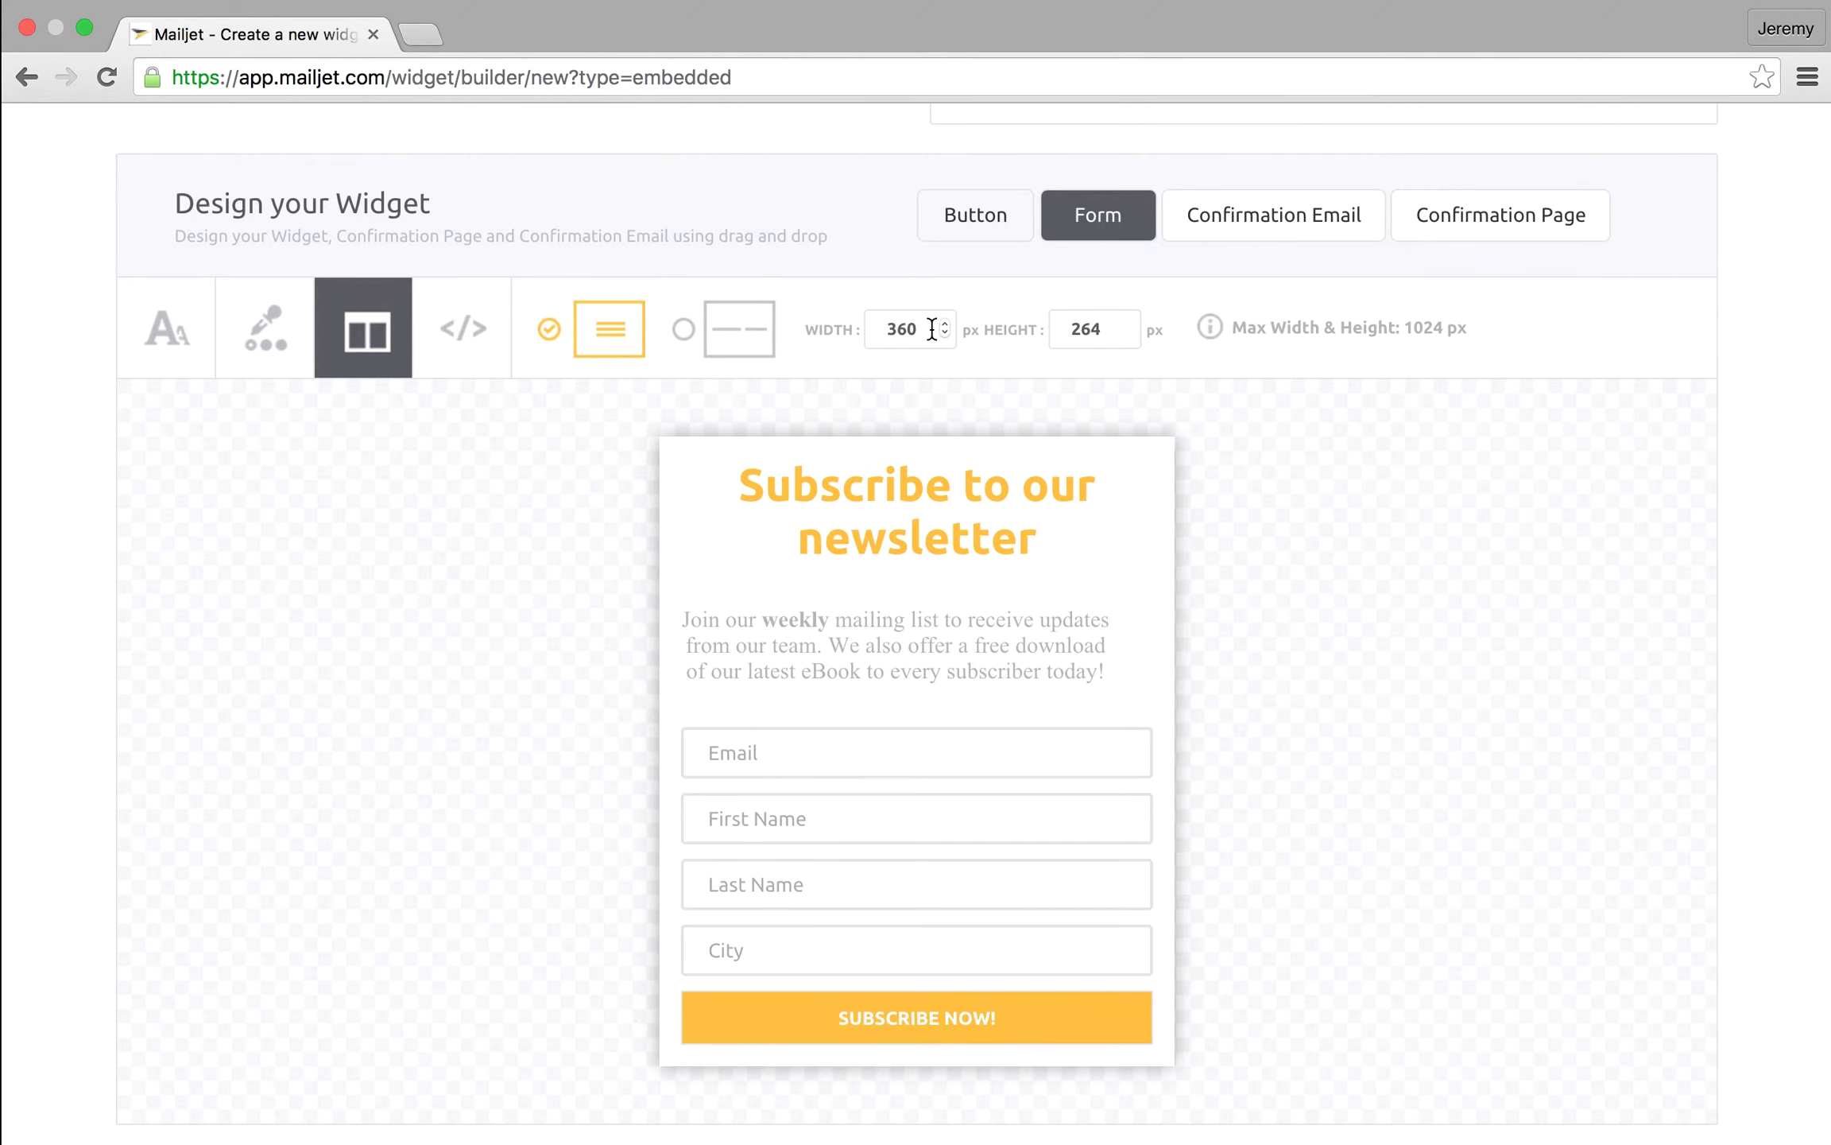
left_click(920, 329)
double_click(919, 329)
type("400")
key("Tab")
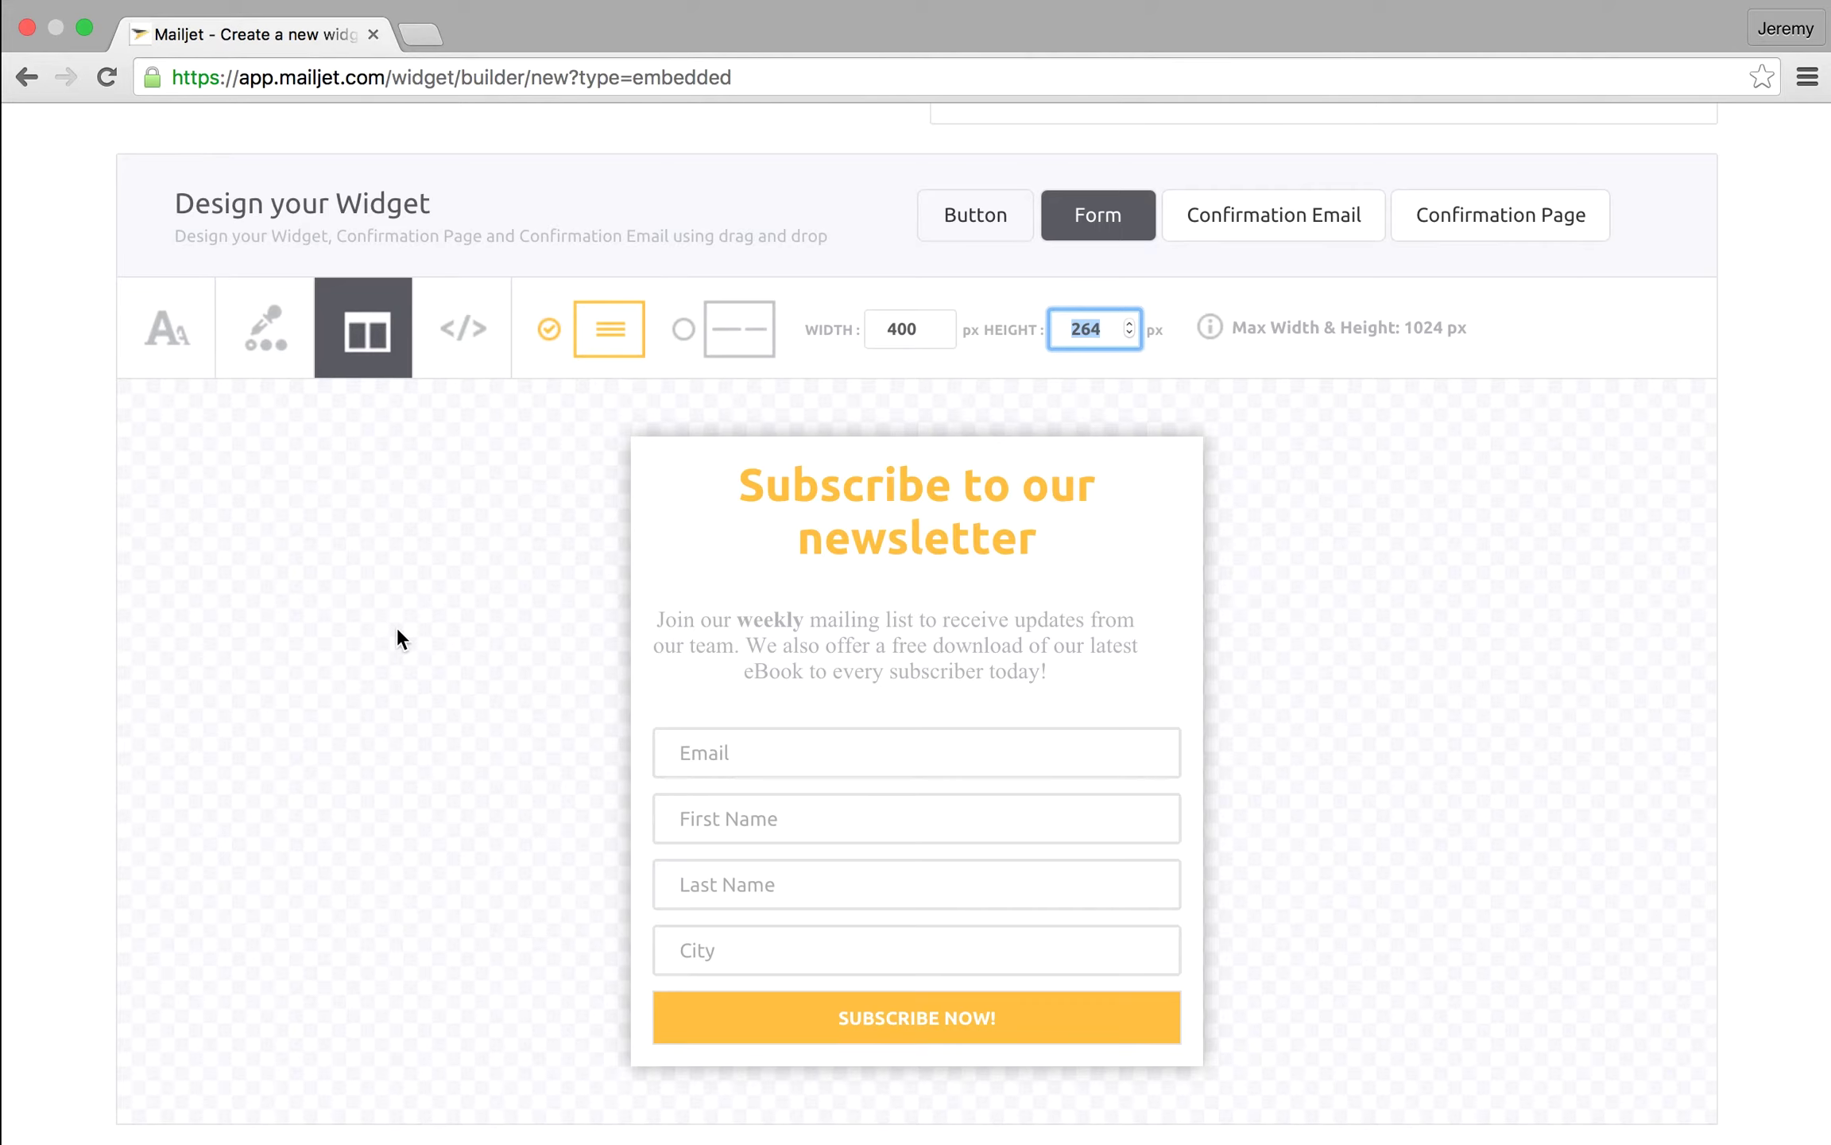
left_click(459, 338)
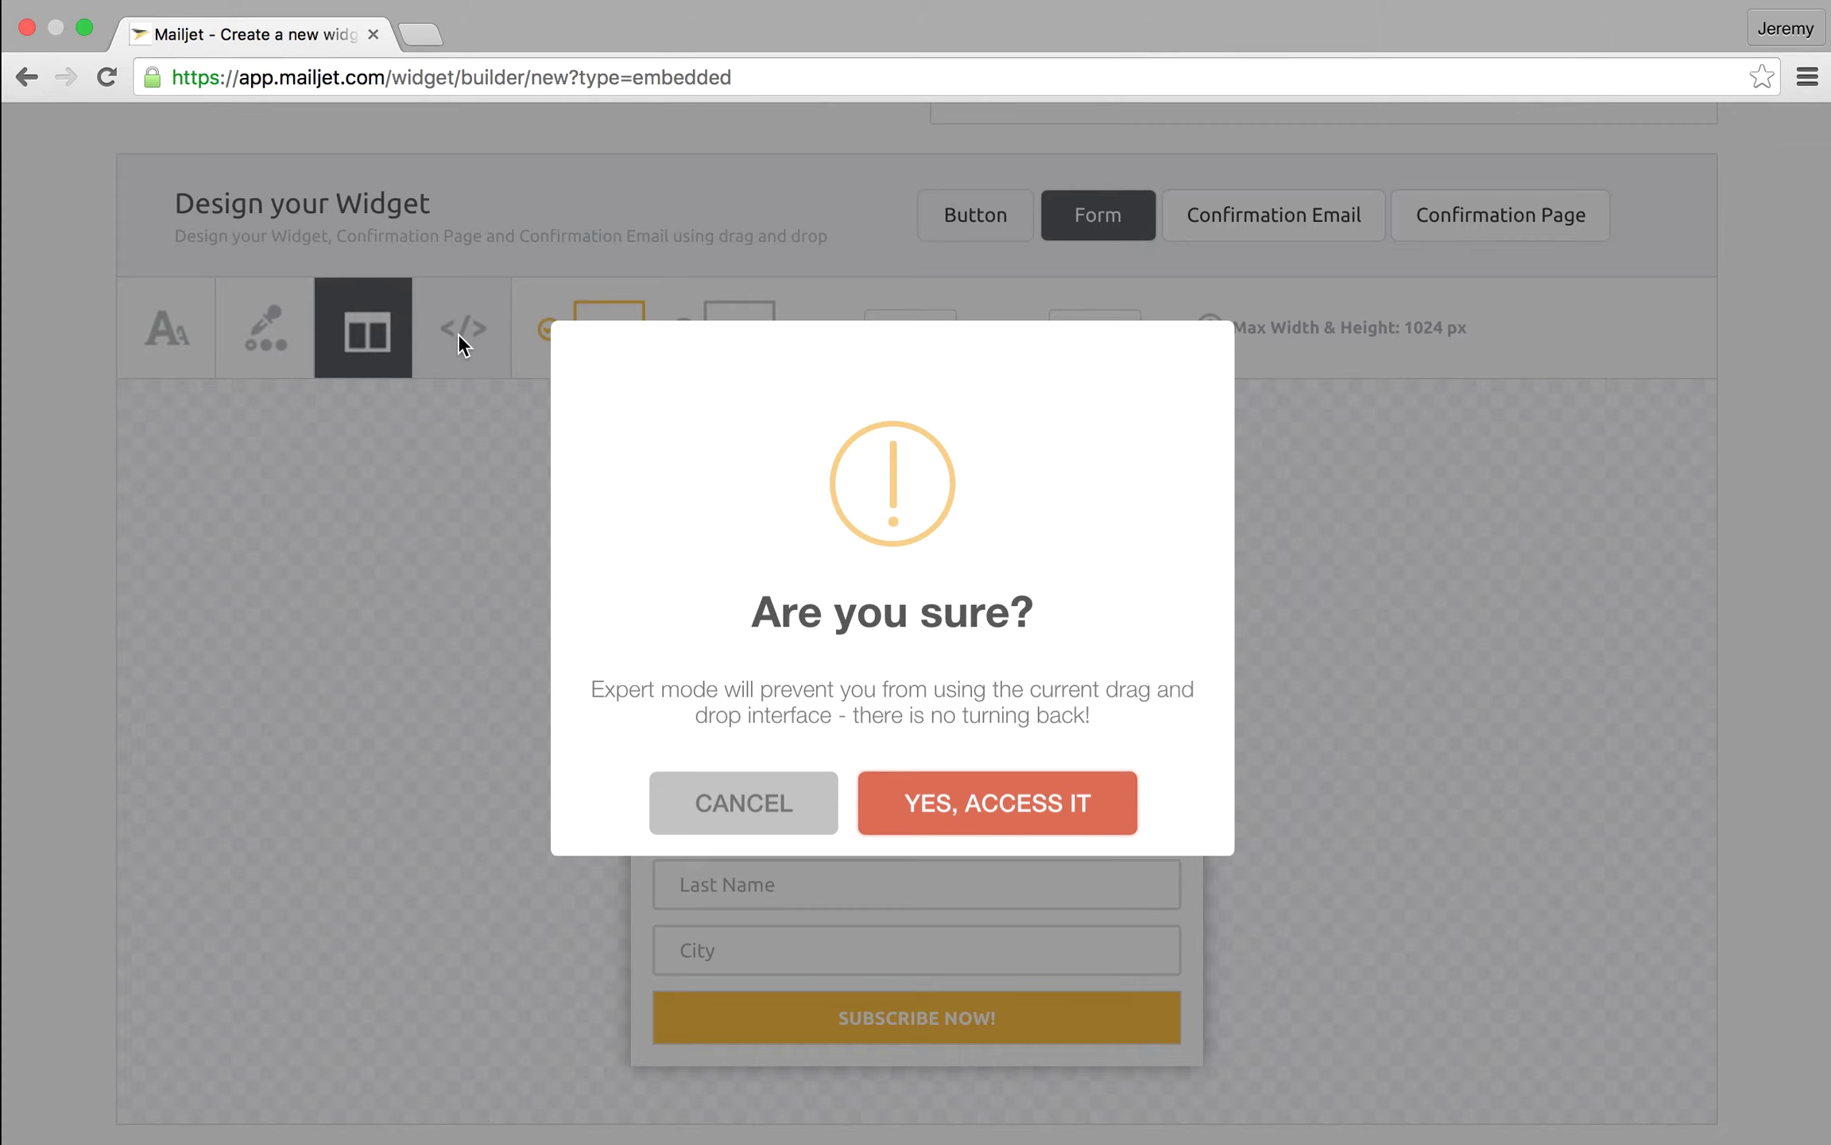
left_click(724, 827)
Step: Open the confirmation page design and change its header text to "Weekly Newsletter Registration"
left_click(1504, 232)
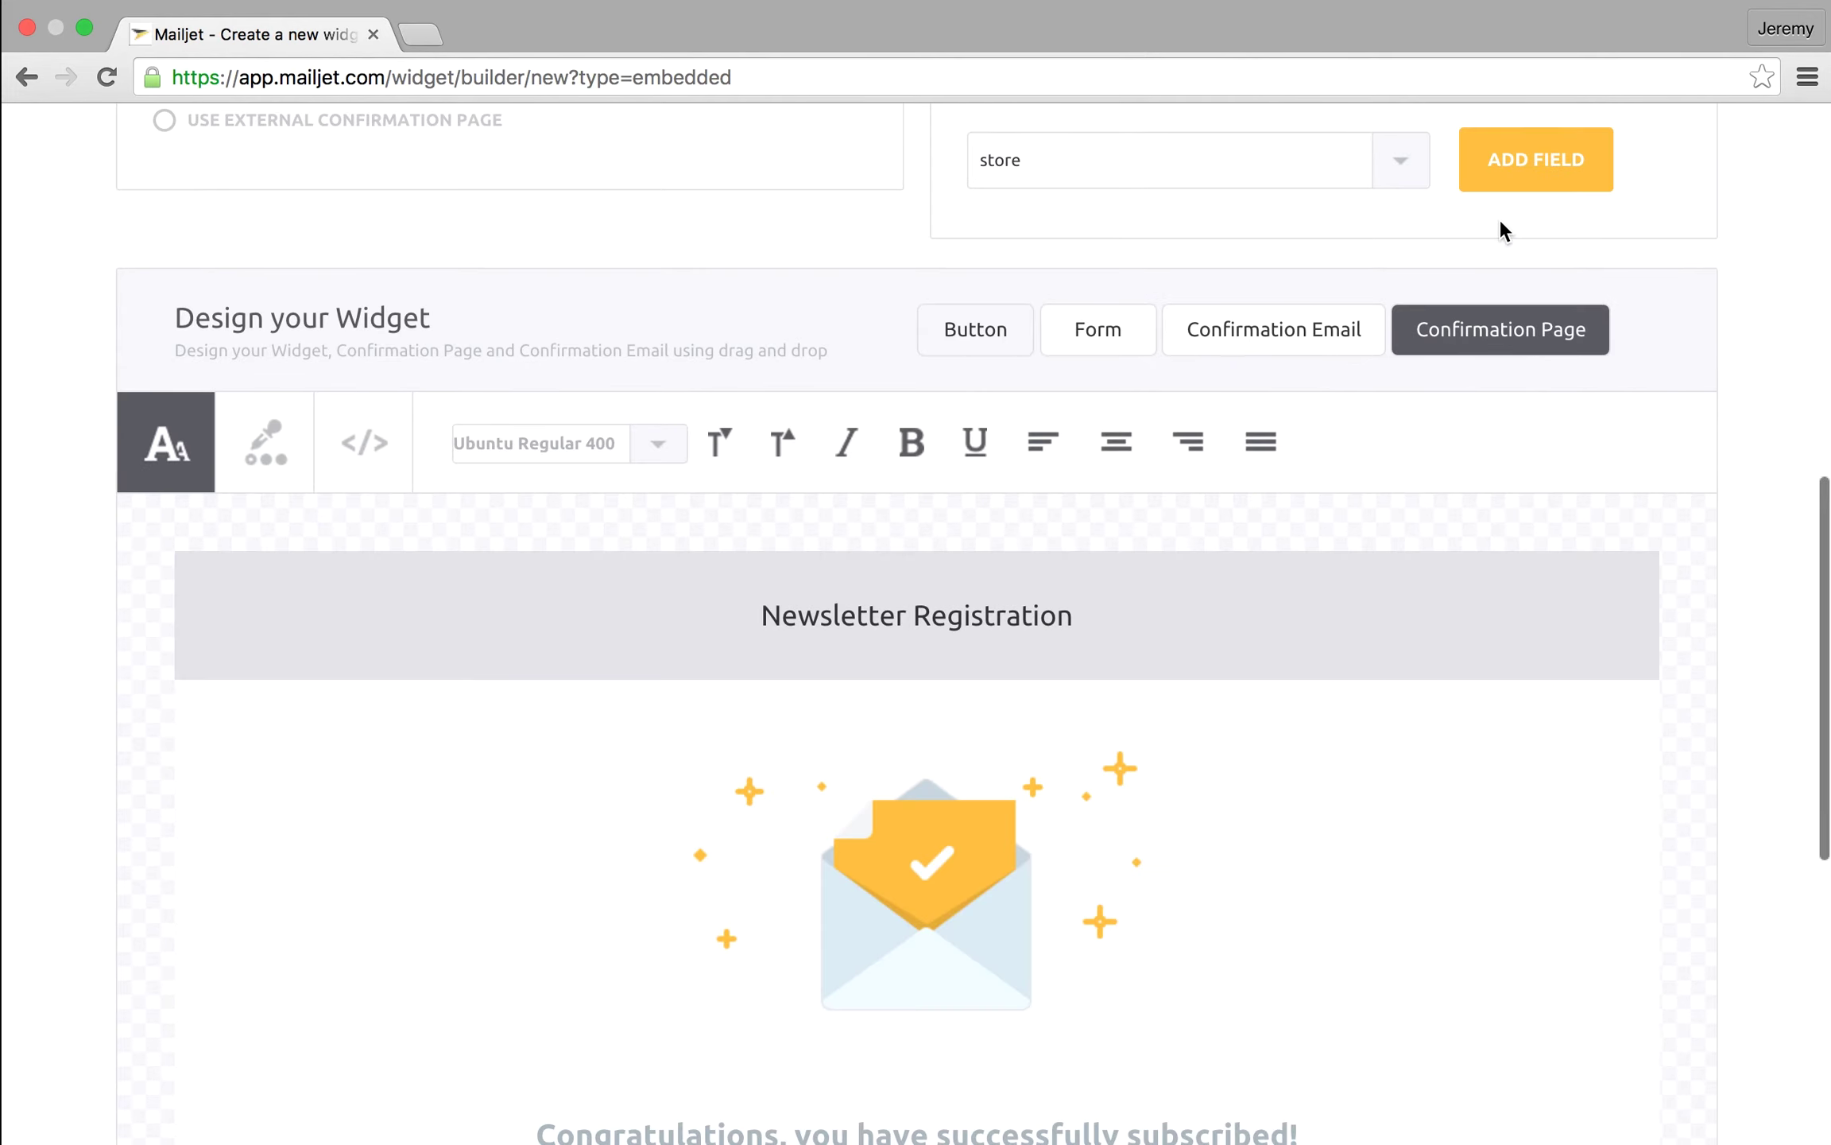
scroll(684, 716, "down", 3)
scroll(645, 775, "up", 1)
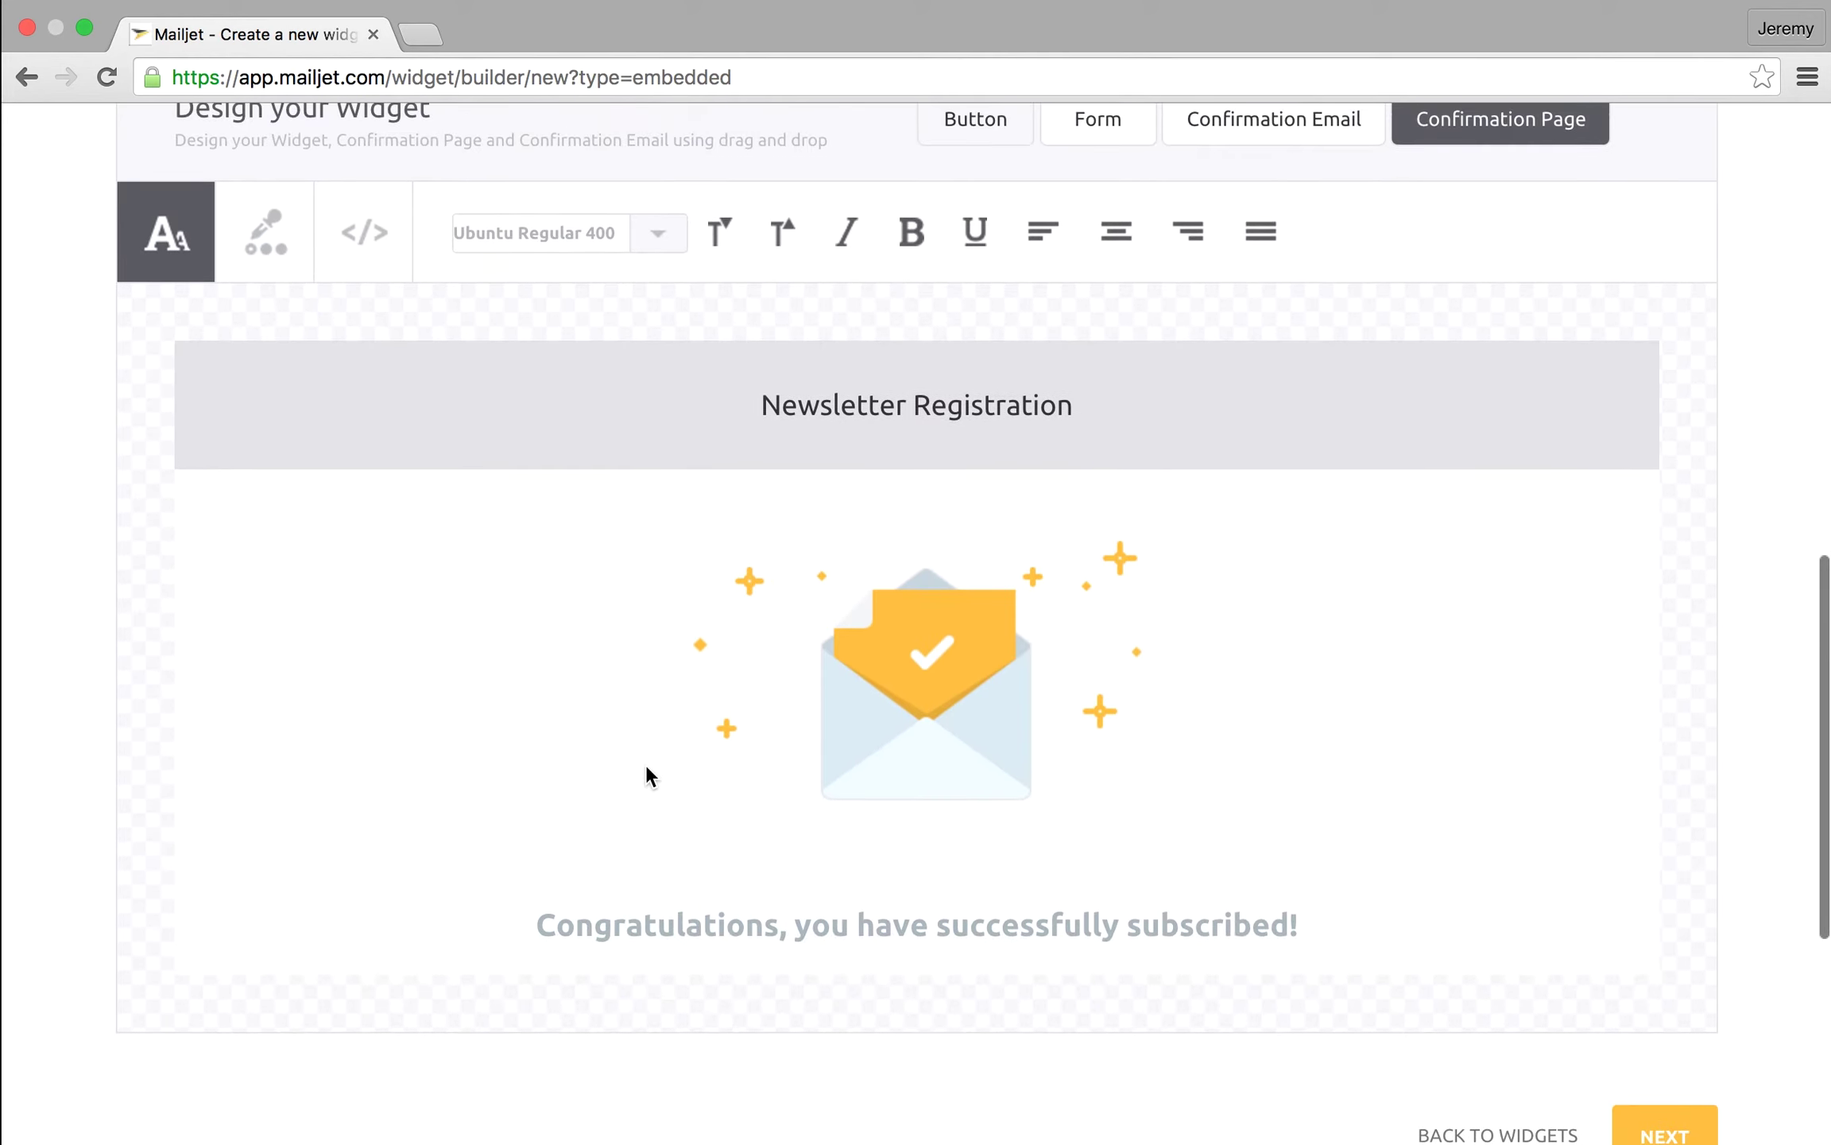
left_click(767, 401)
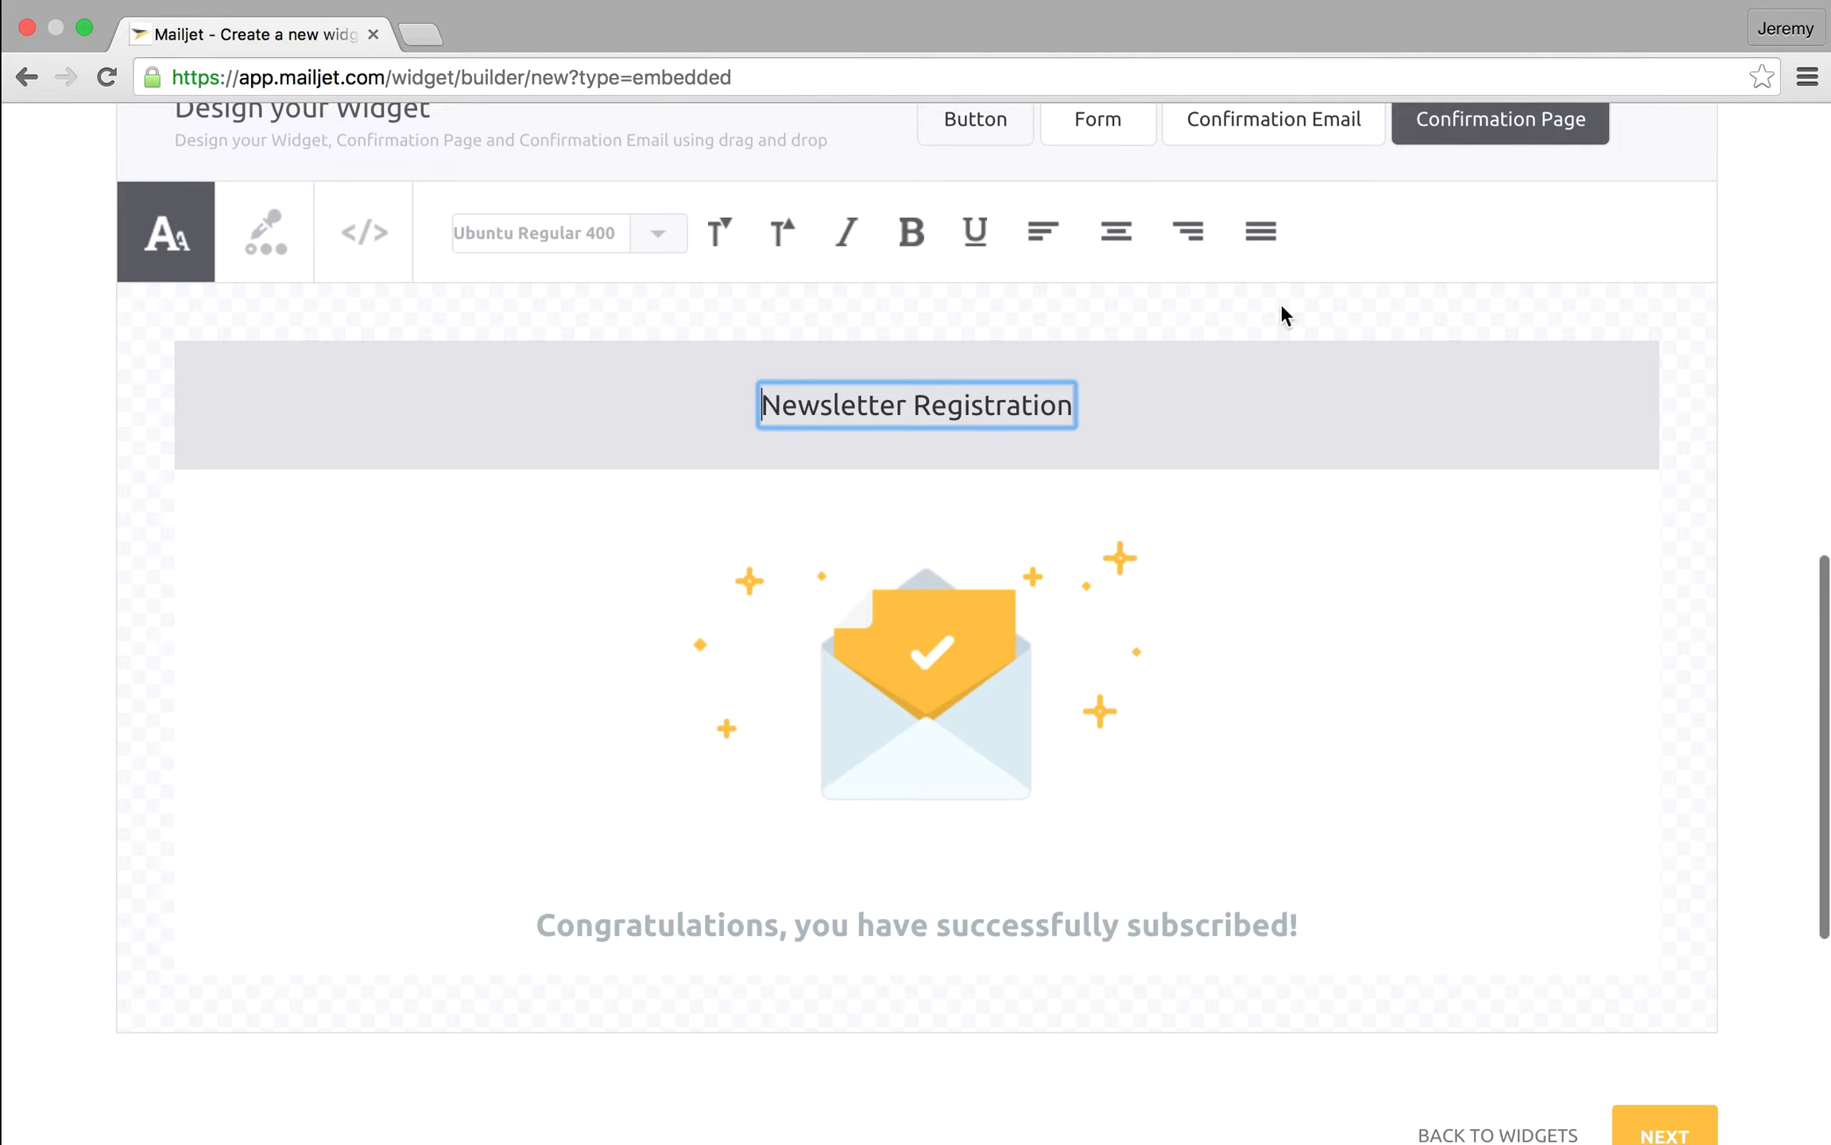
type("Weekly")
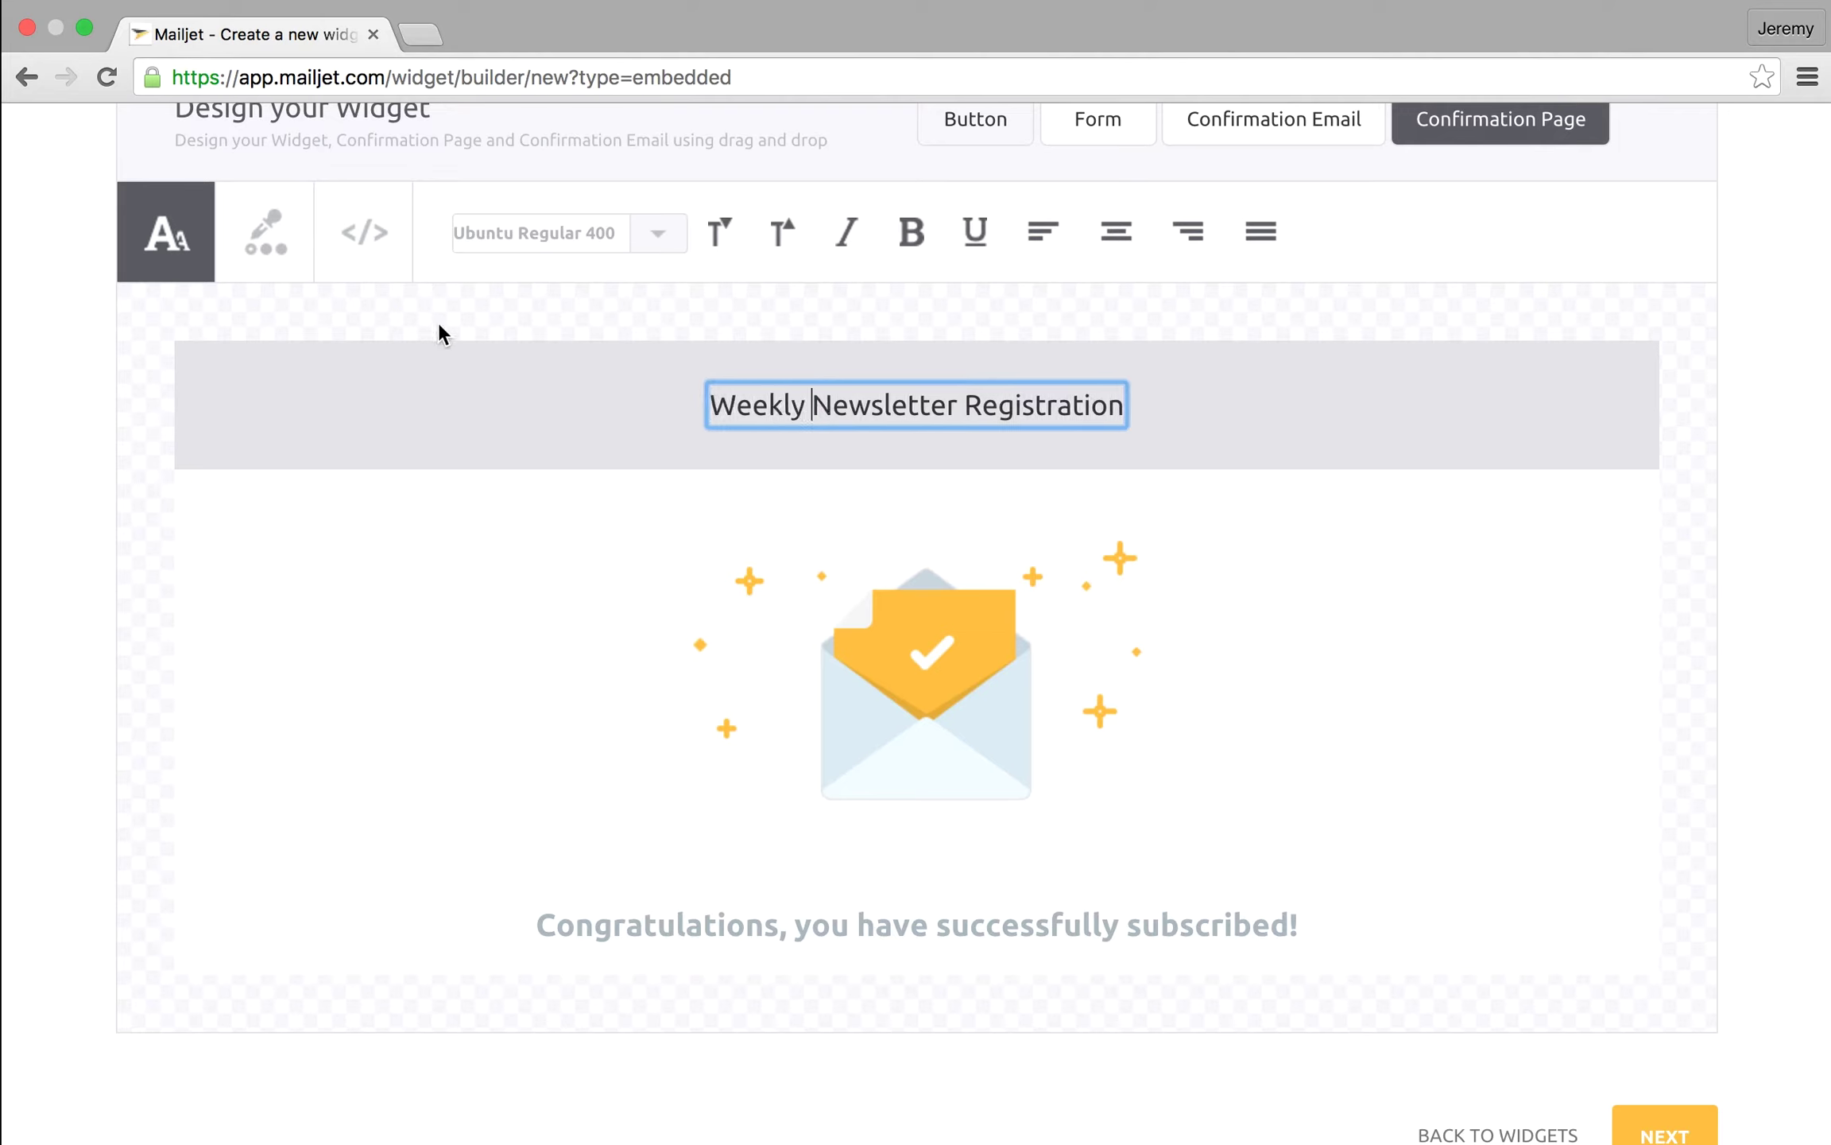
Step: Make the whole header text of the confirmation page bold
key("super+a")
left_click(783, 249)
key("super+a")
left_click(907, 251)
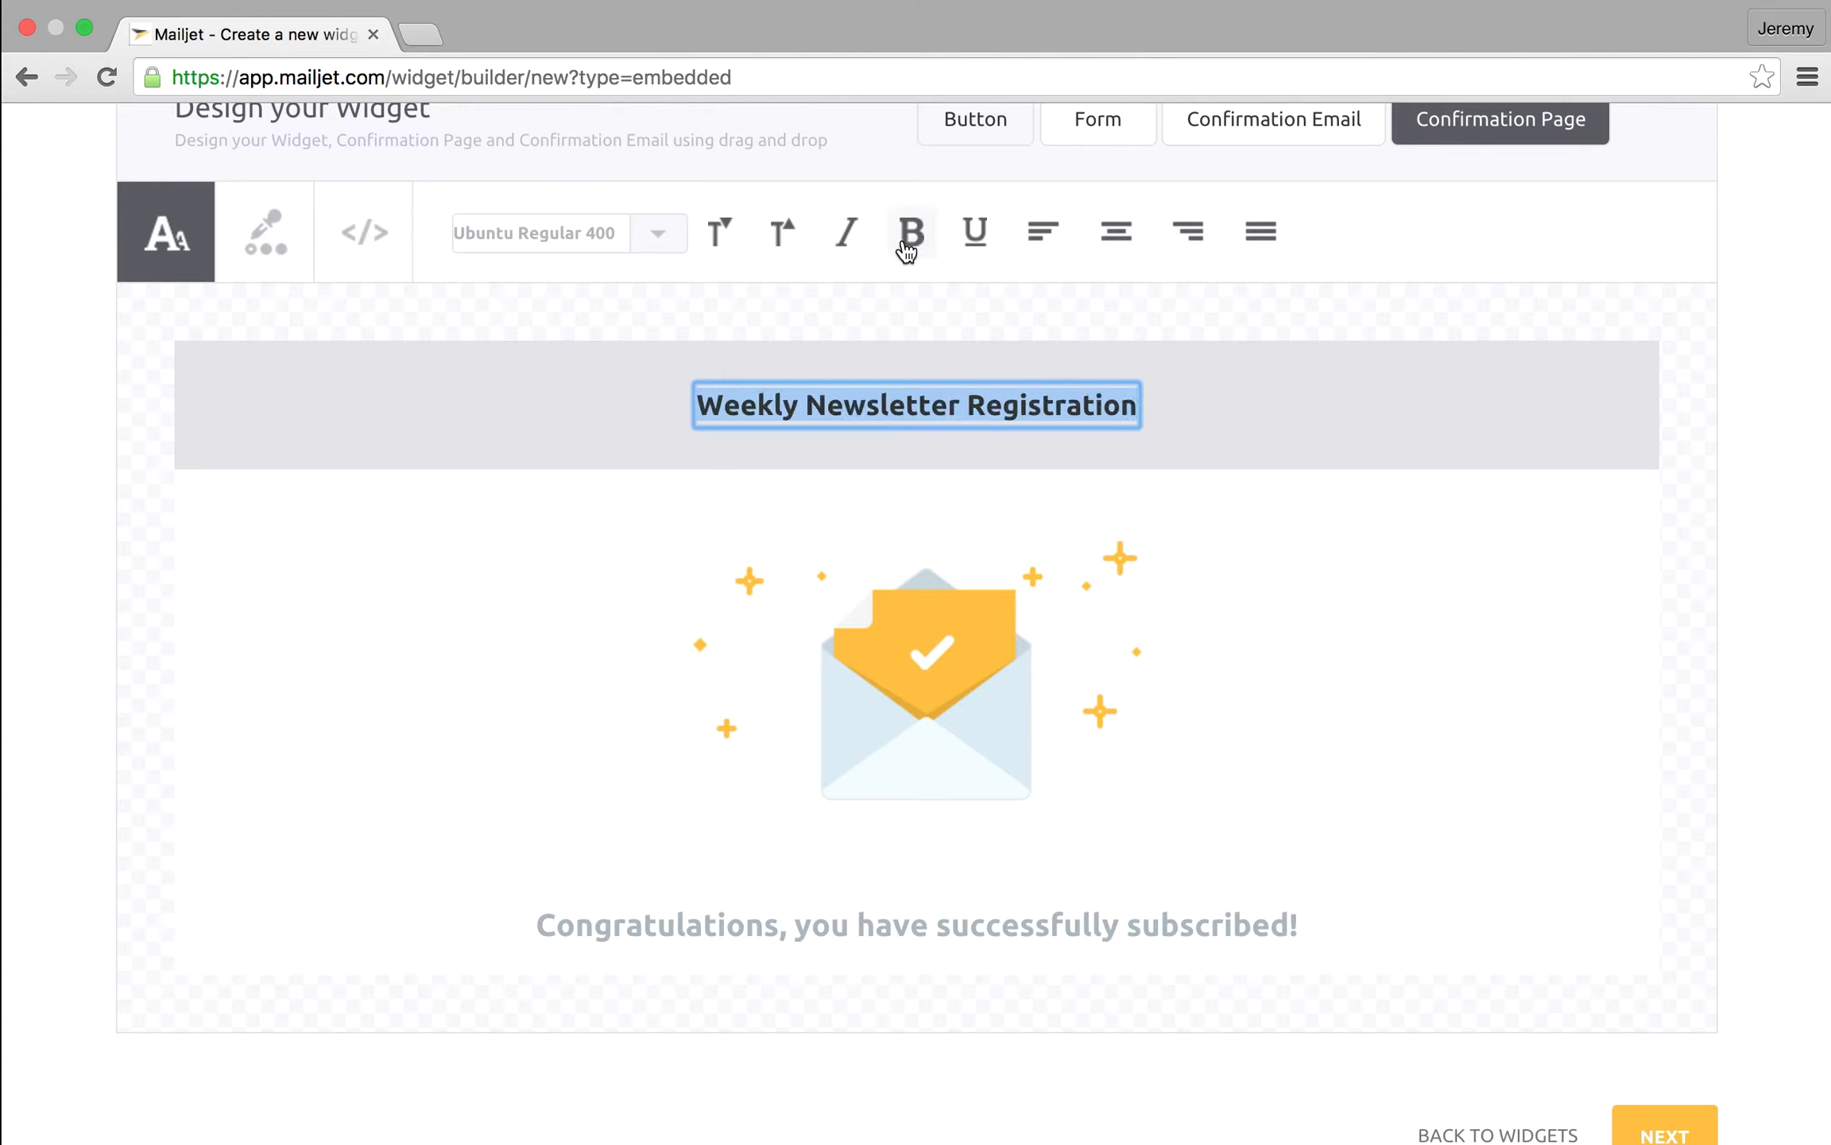
left_click(514, 509)
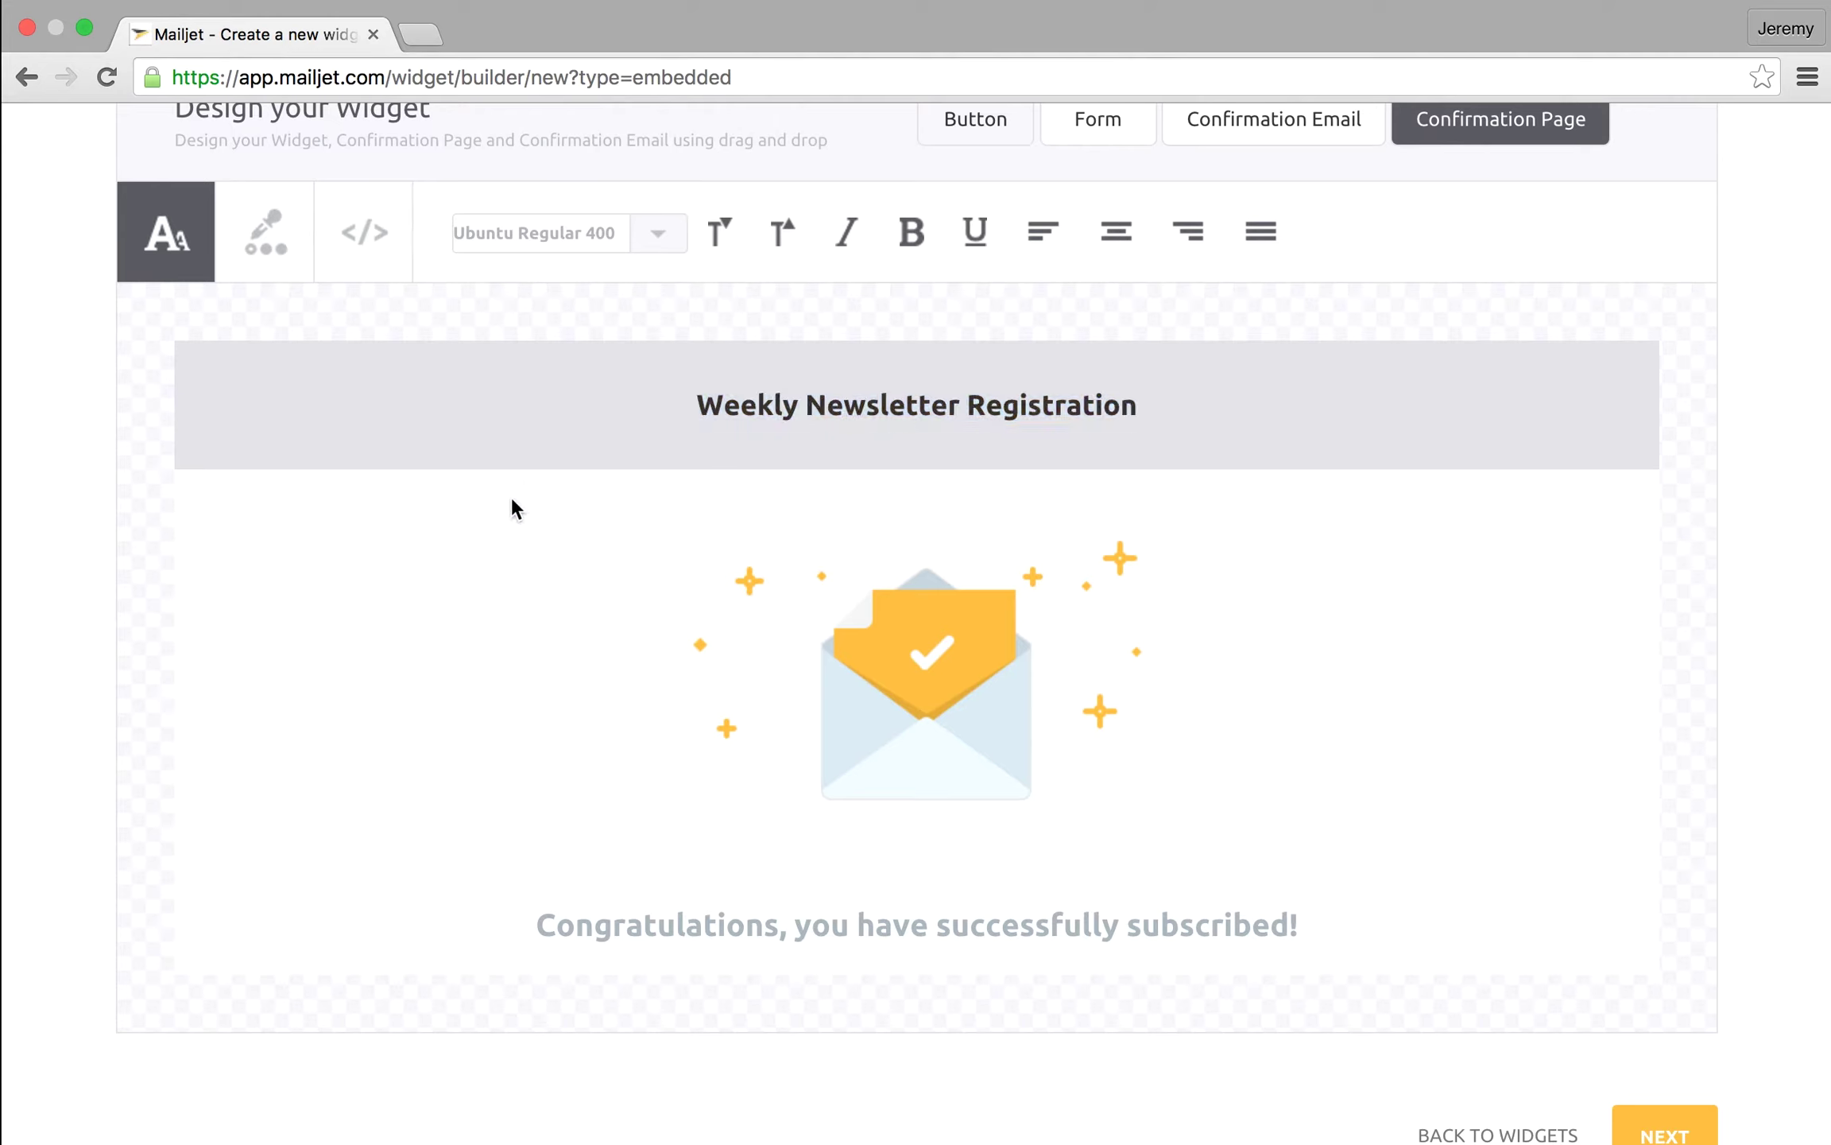
Step: Colour the confirmation page's header band #FFBF40 and its header text white
left_click(262, 241)
left_click_drag(1012, 233, 514, 394)
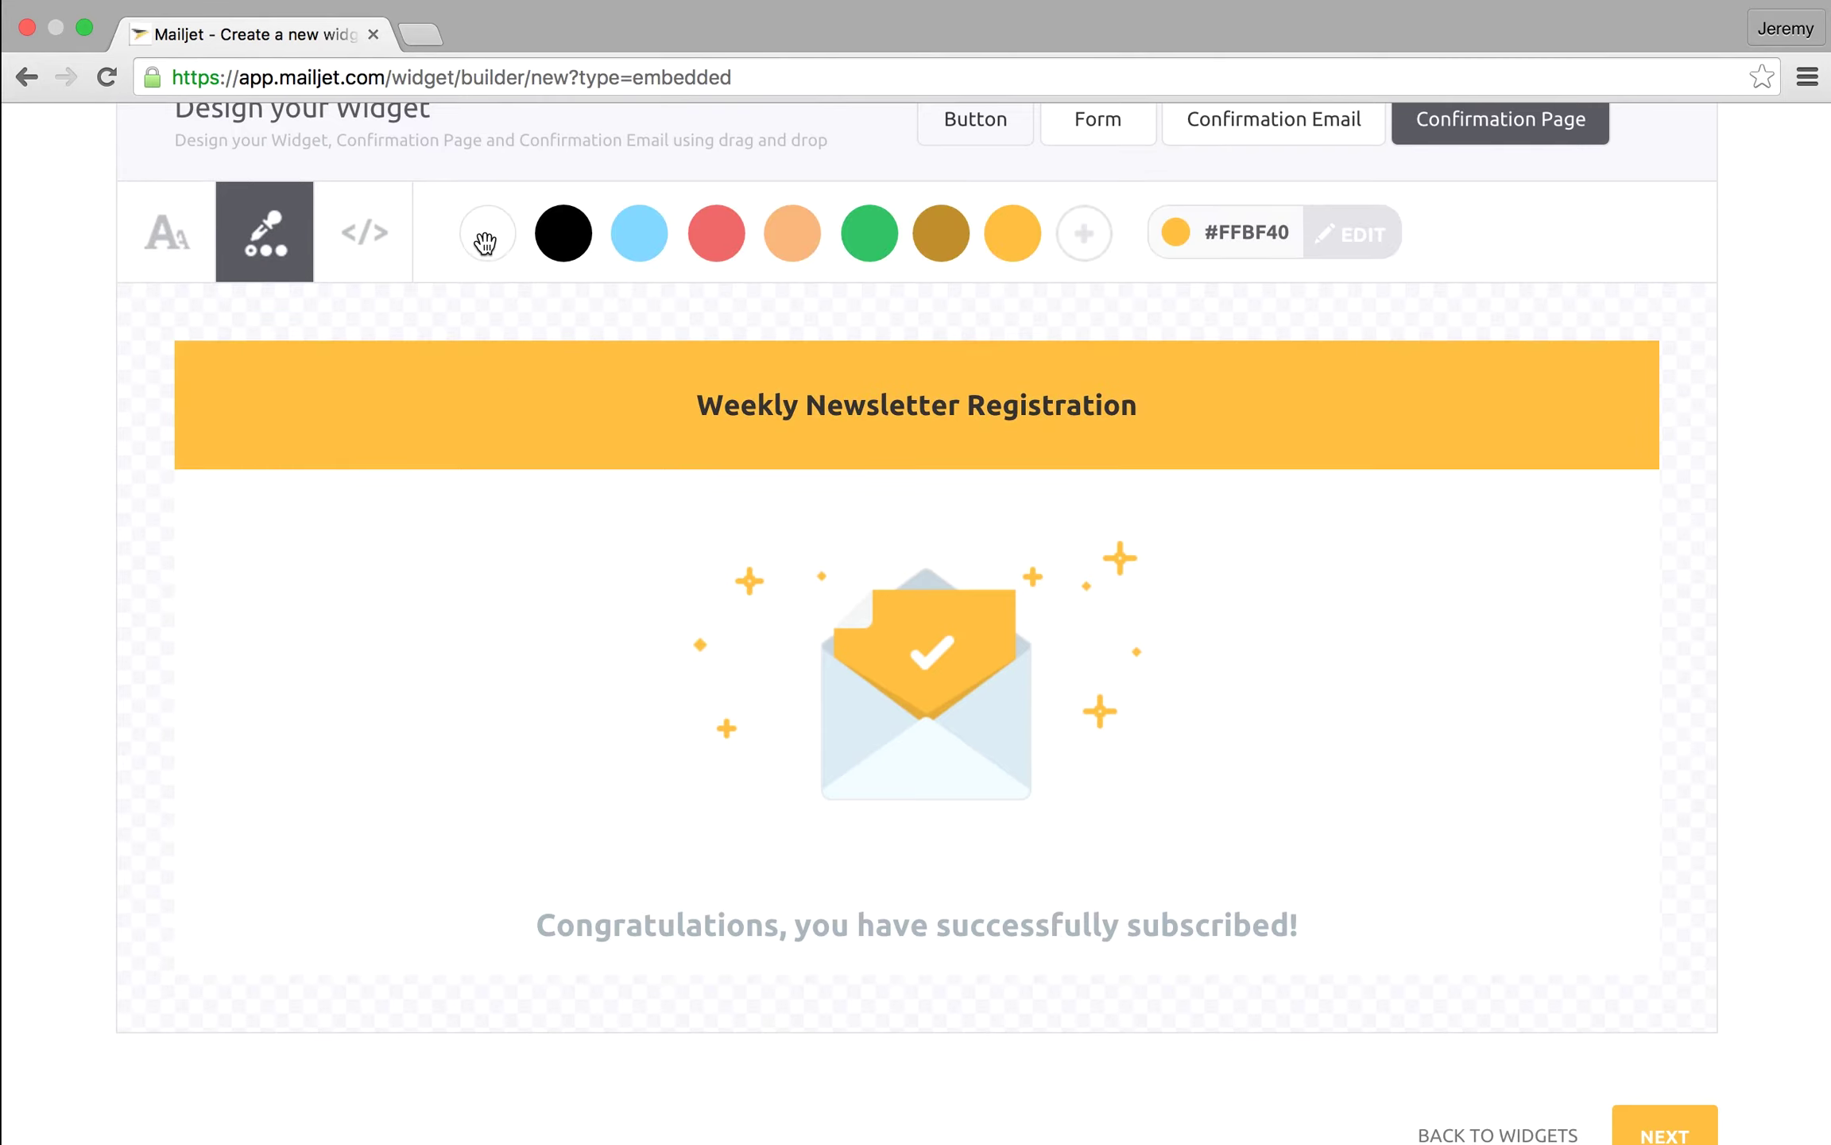
left_click_drag(483, 233, 715, 411)
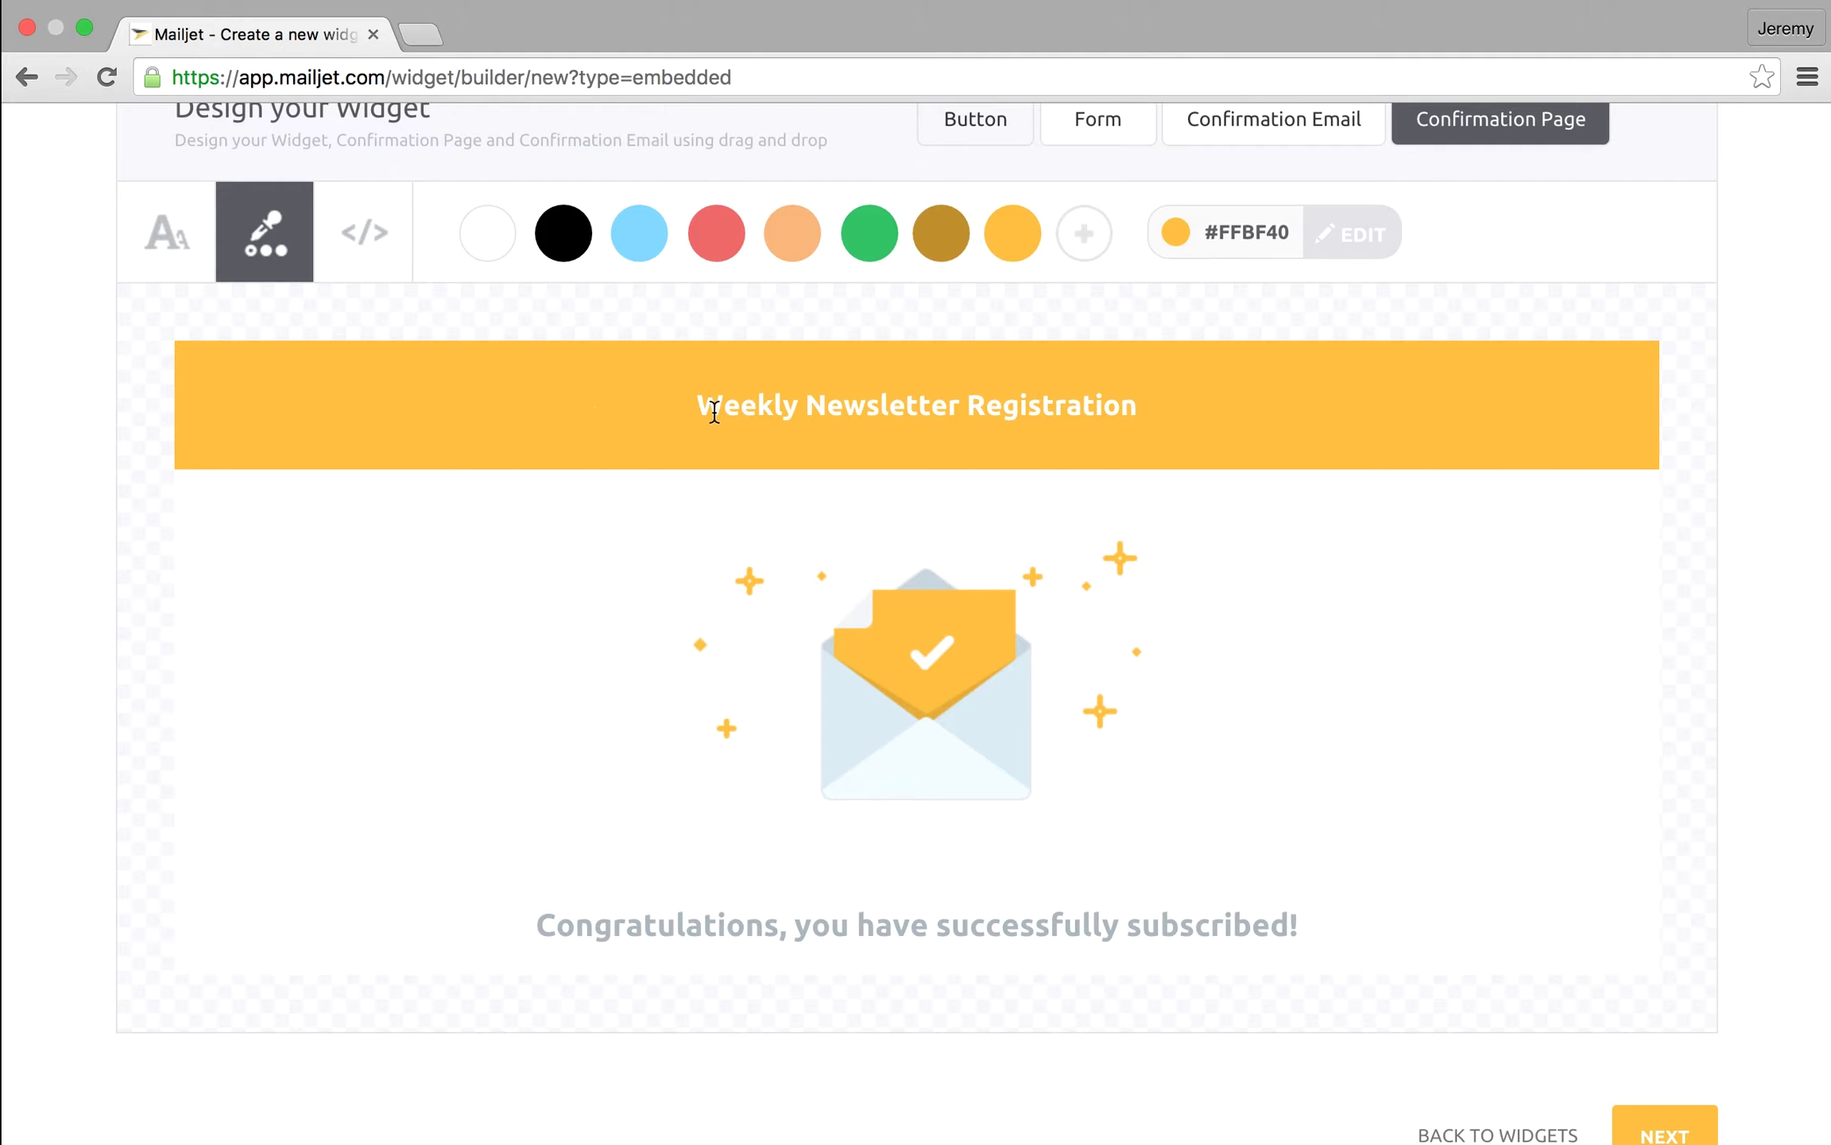
Step: In the confirmation email, enlarge the "Mailjet newsletter" header text, colour it white, and colour its band #FFBF40
scroll(738, 187, "up", 1)
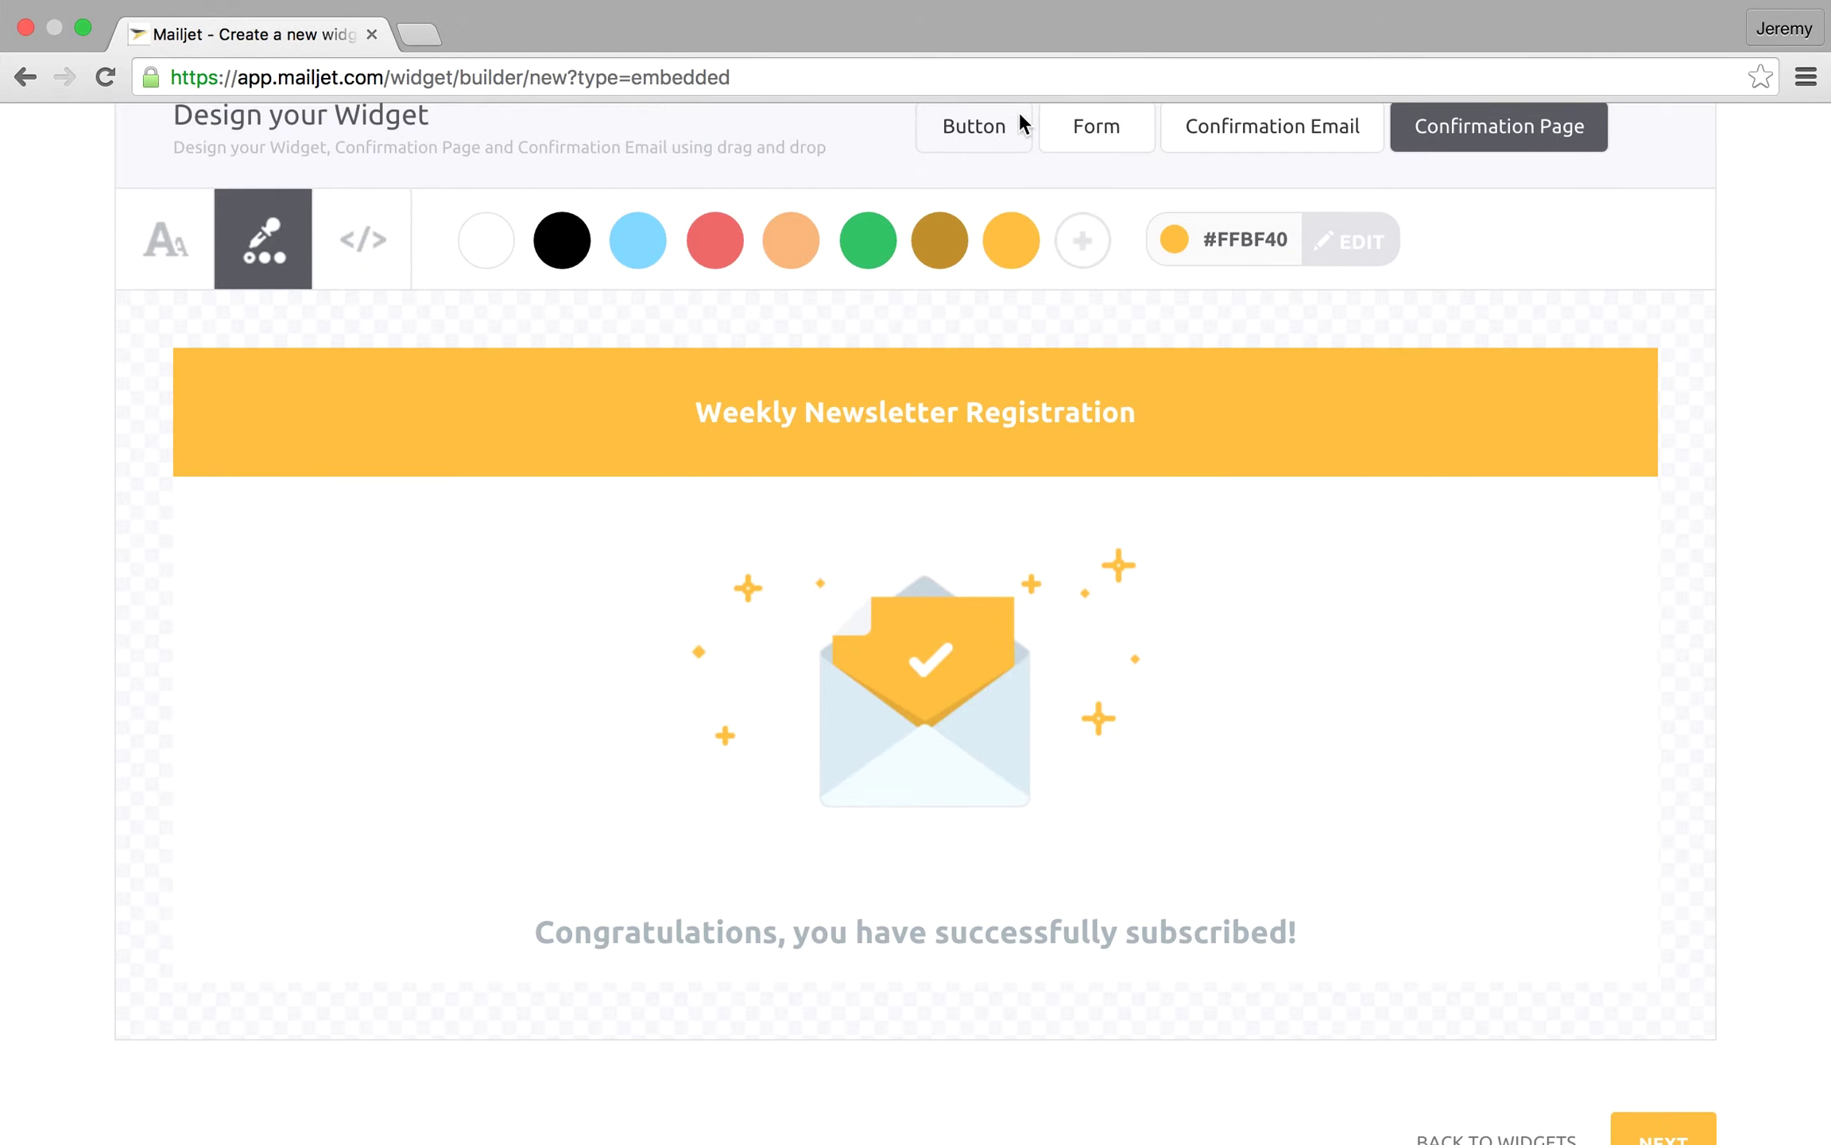
left_click(1229, 126)
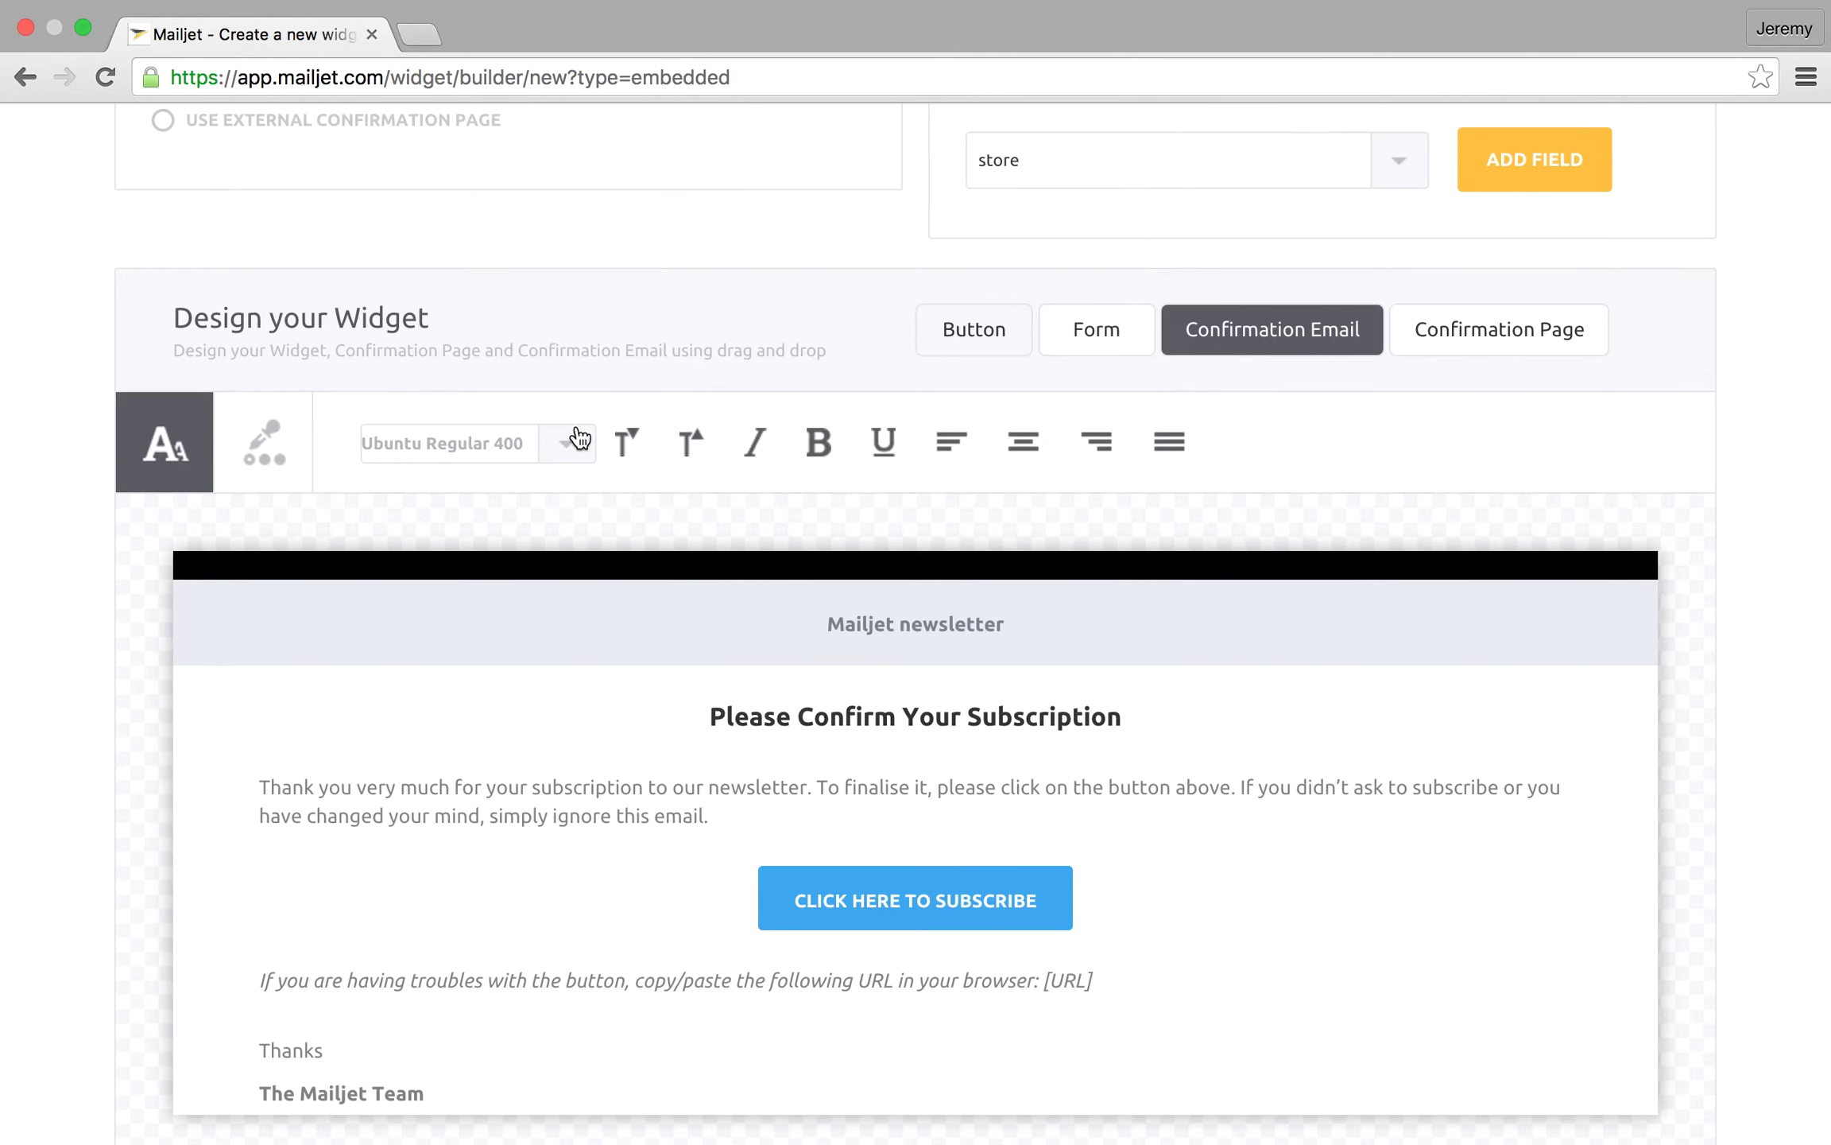
scroll(580, 433, "down", 3)
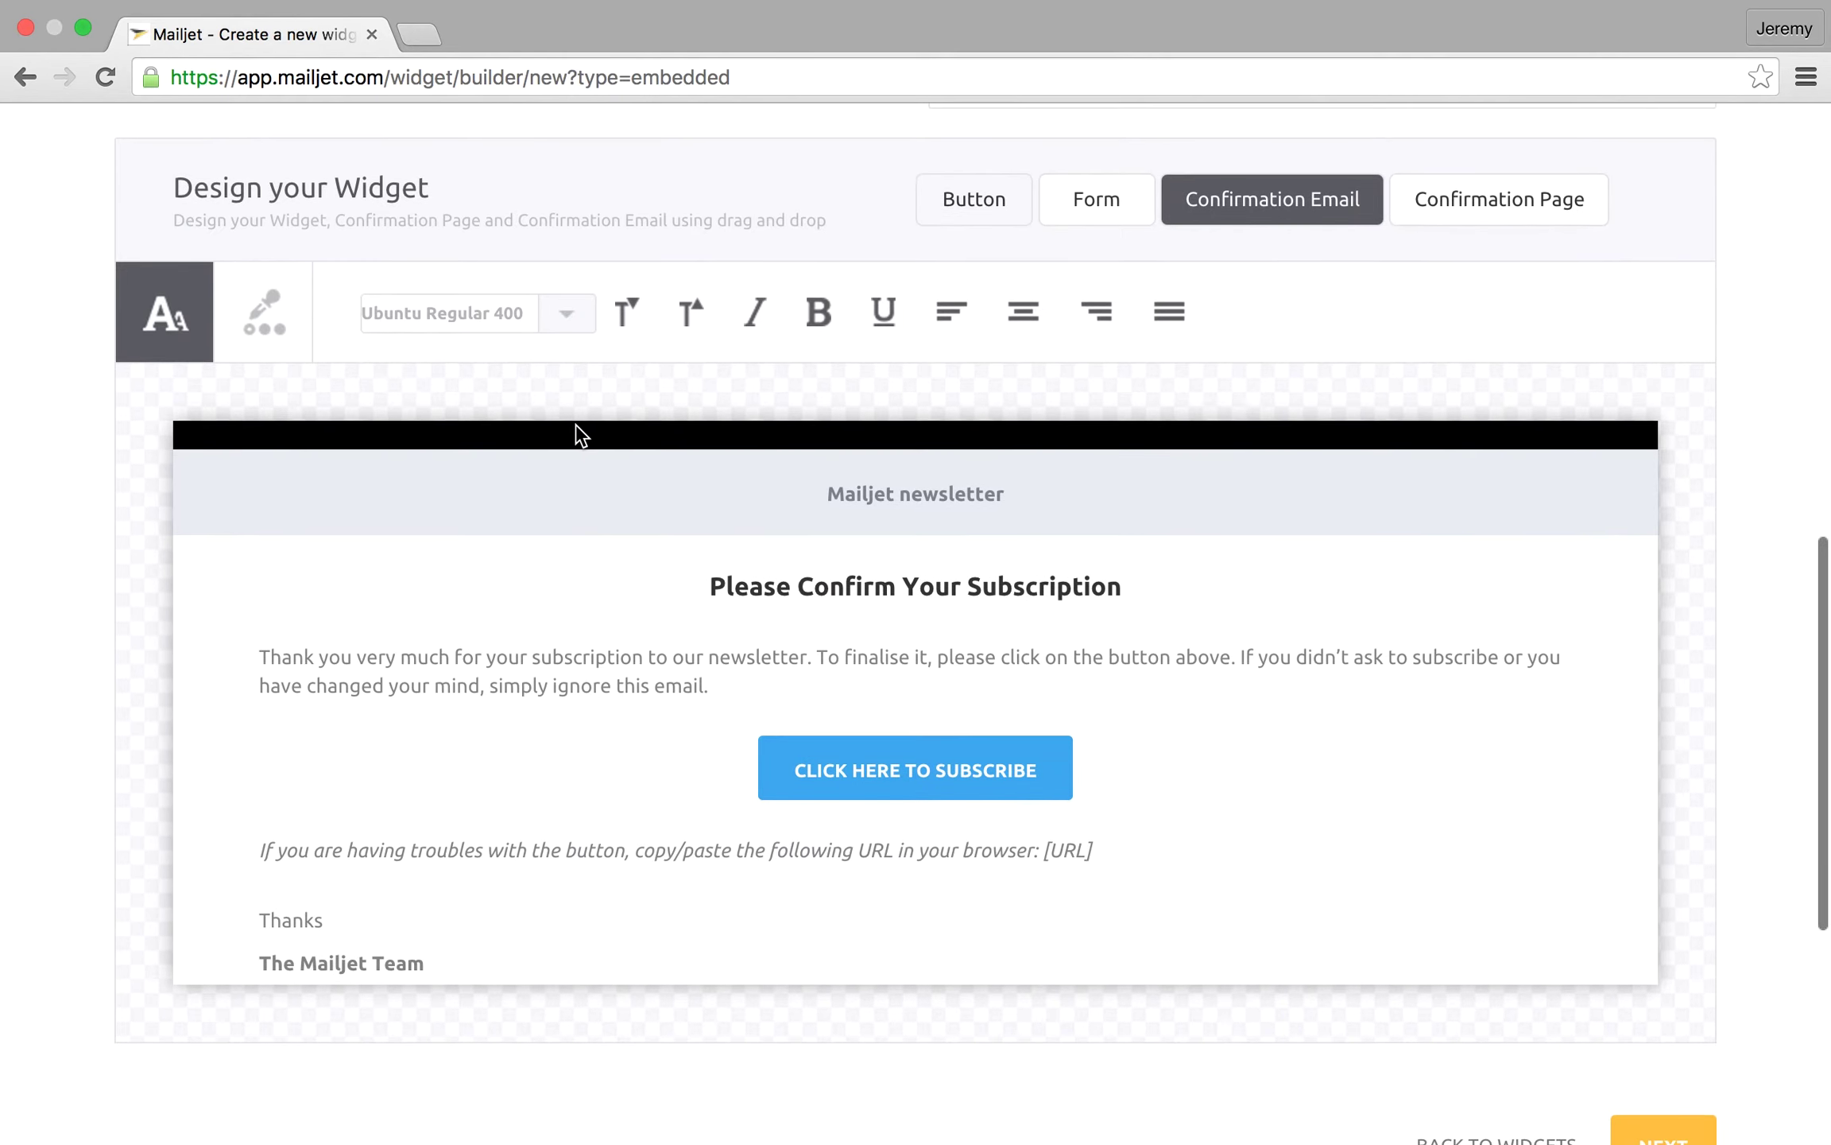
left_click(831, 494)
left_click_drag(648, 485, 628, 490)
Step: Proceed to the widget summary and enter the sender name "Newsletter" and the subject "One click away from weekly news"
scroll(1668, 891, "down", 3)
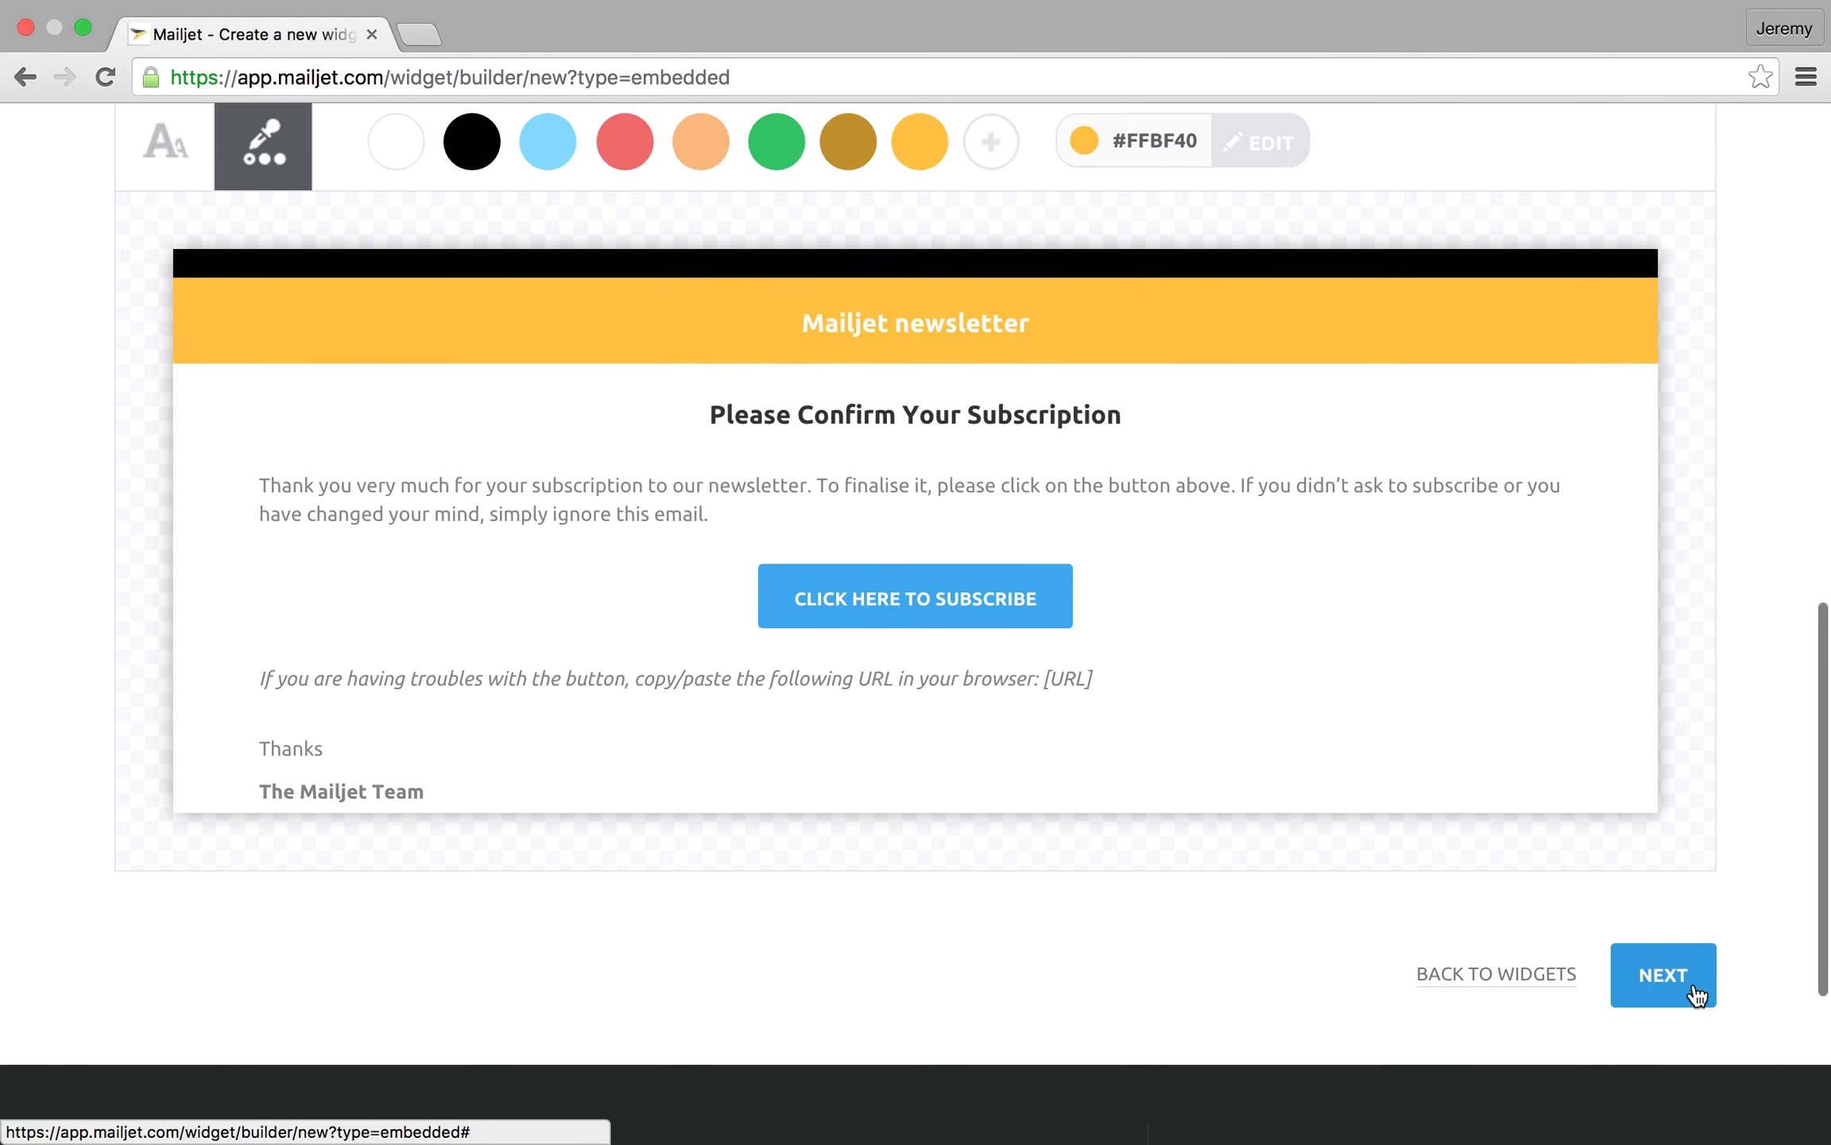
left_click(1696, 986)
scroll(753, 778, "down", 9)
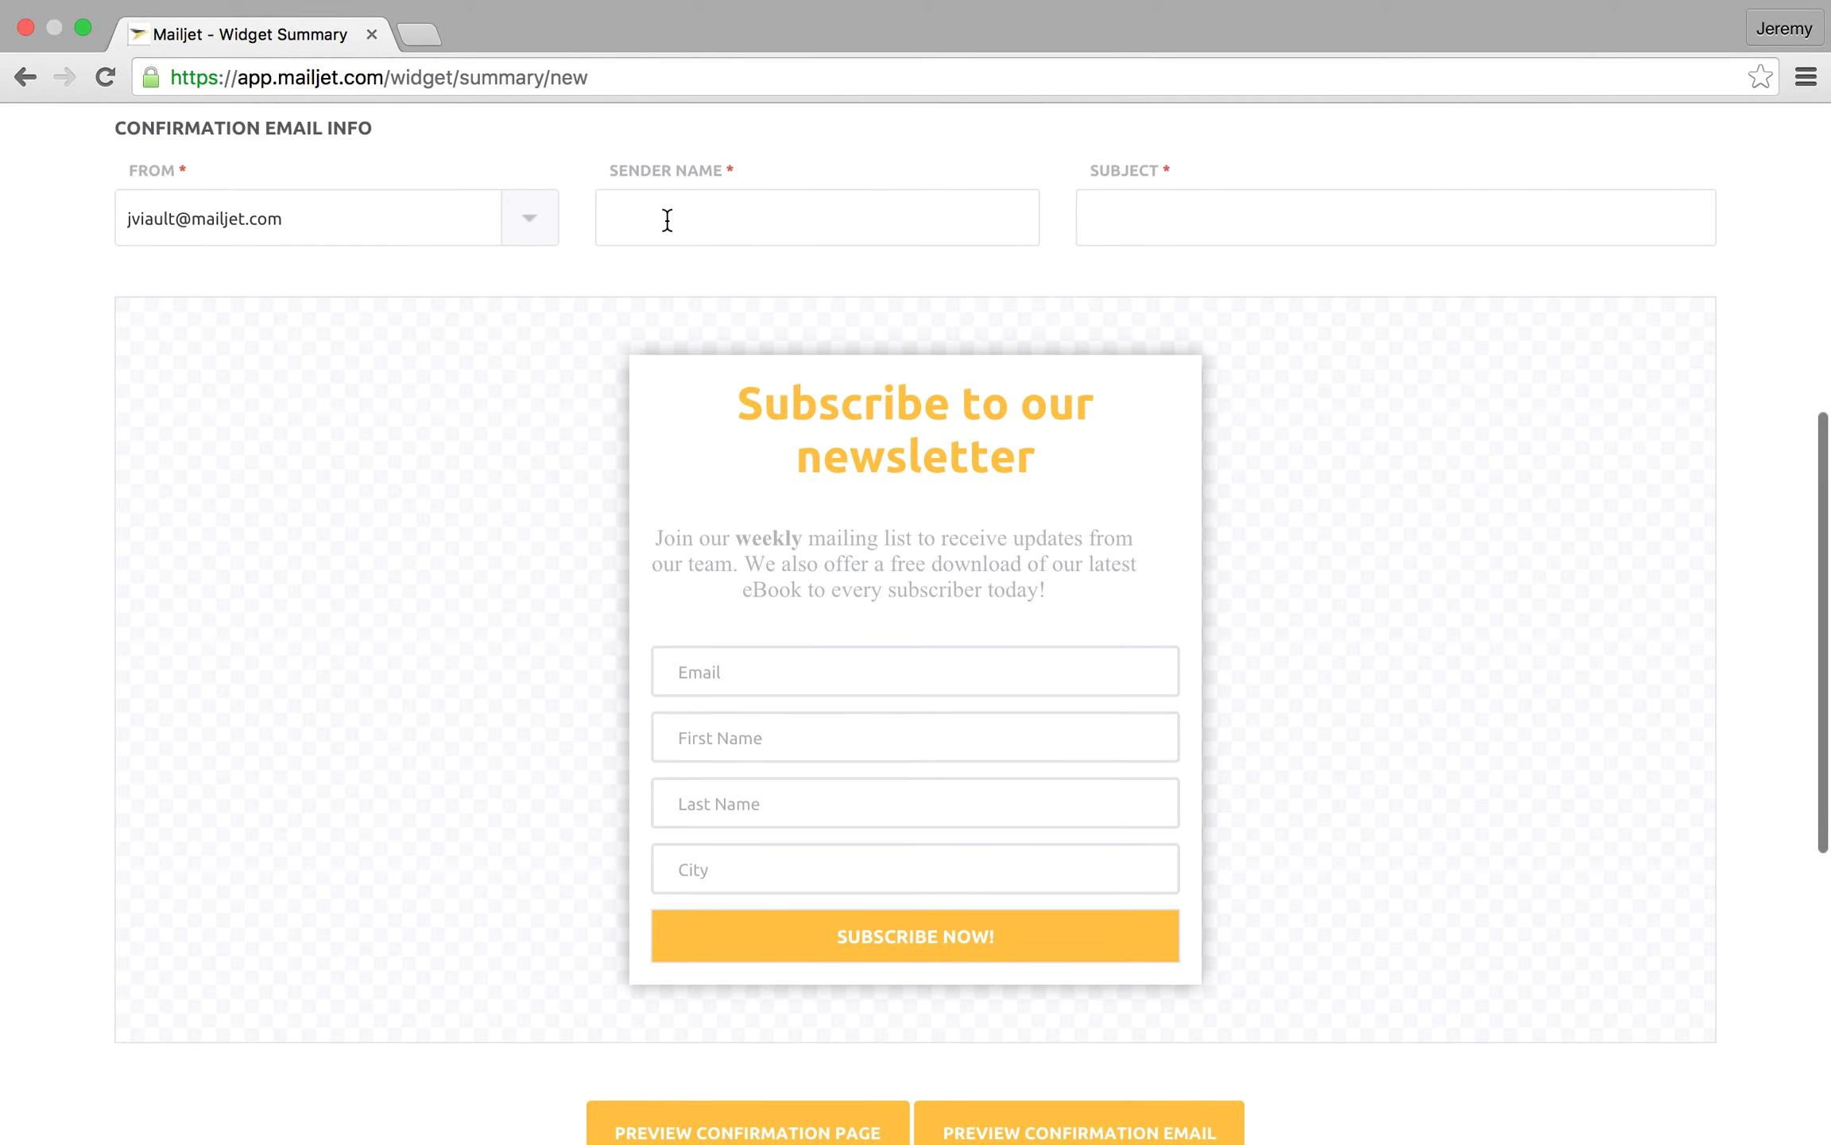
left_click(666, 208)
type("wsletter")
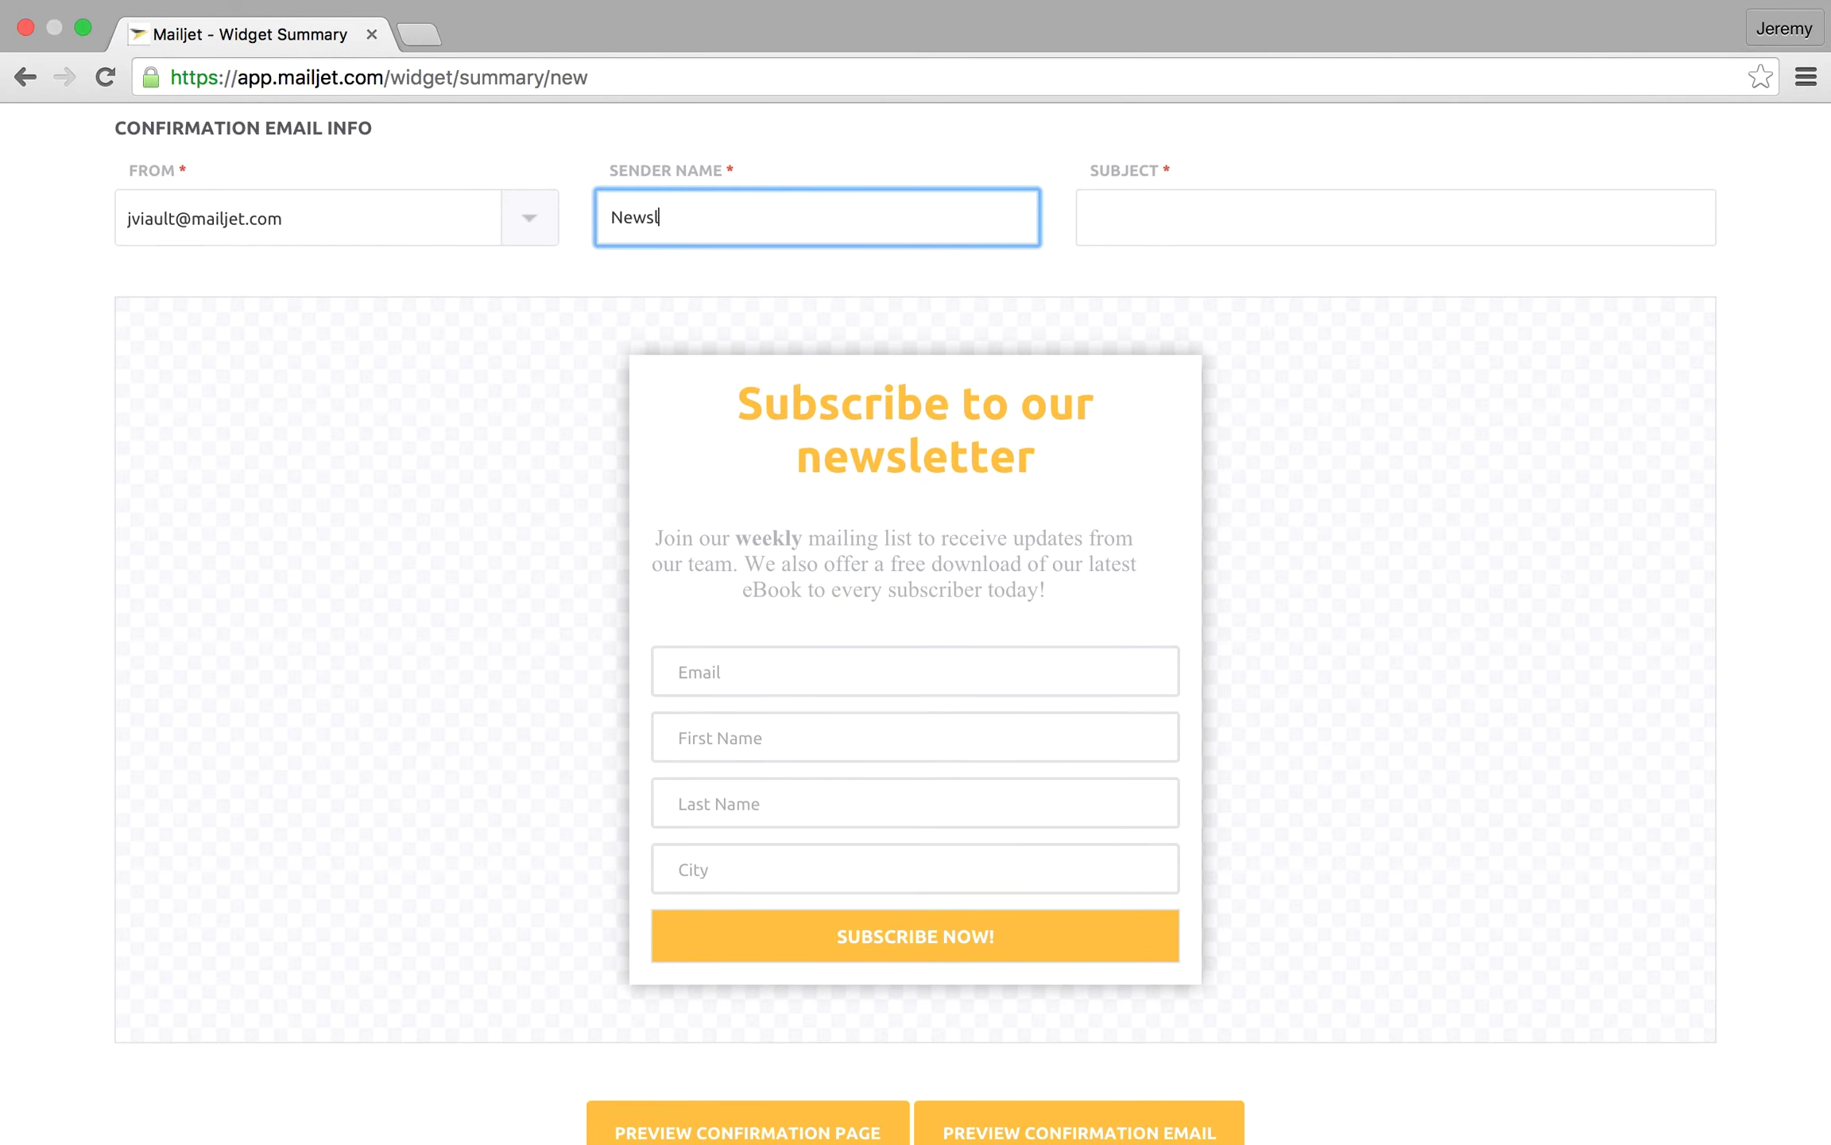
key("Tab")
type("One c")
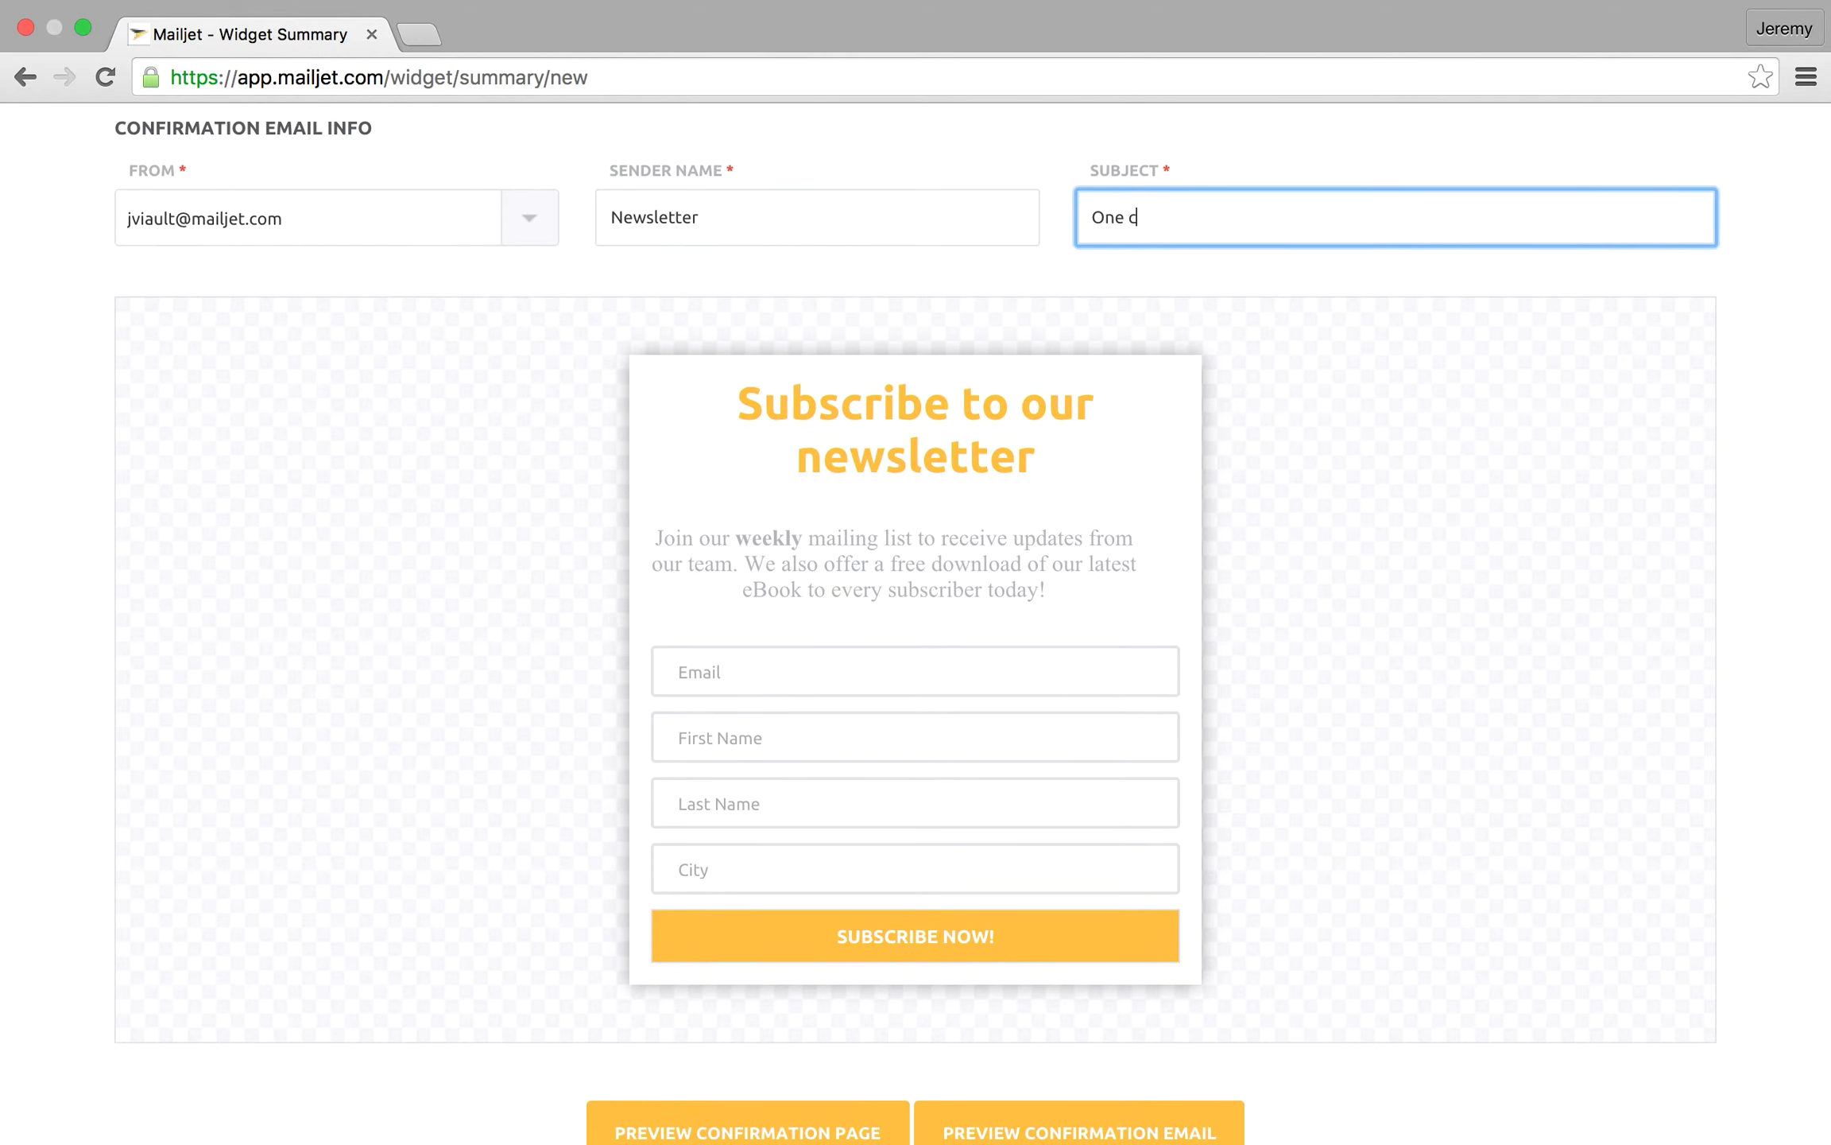
type("lick away from weekly news")
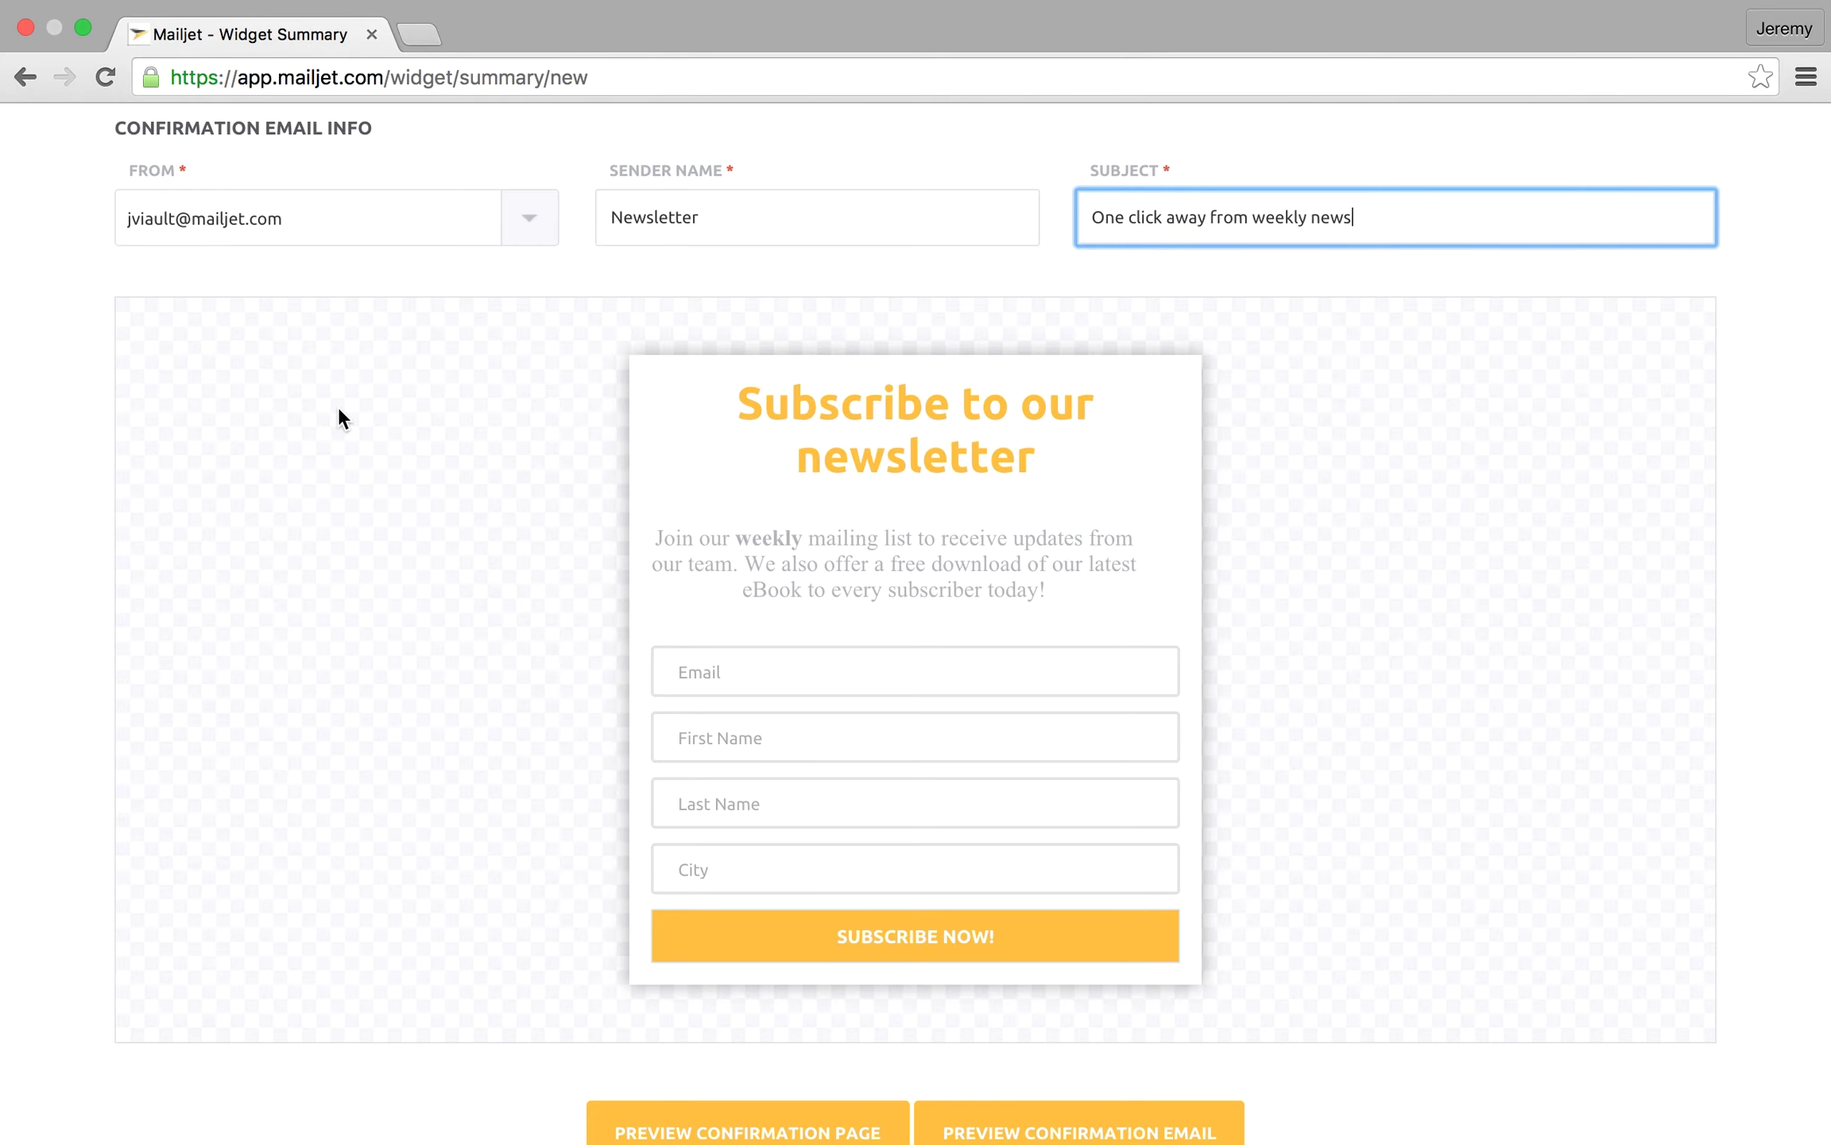
Step: Save the widget and copy its HTML integration code
scroll(338, 413, "down", 2)
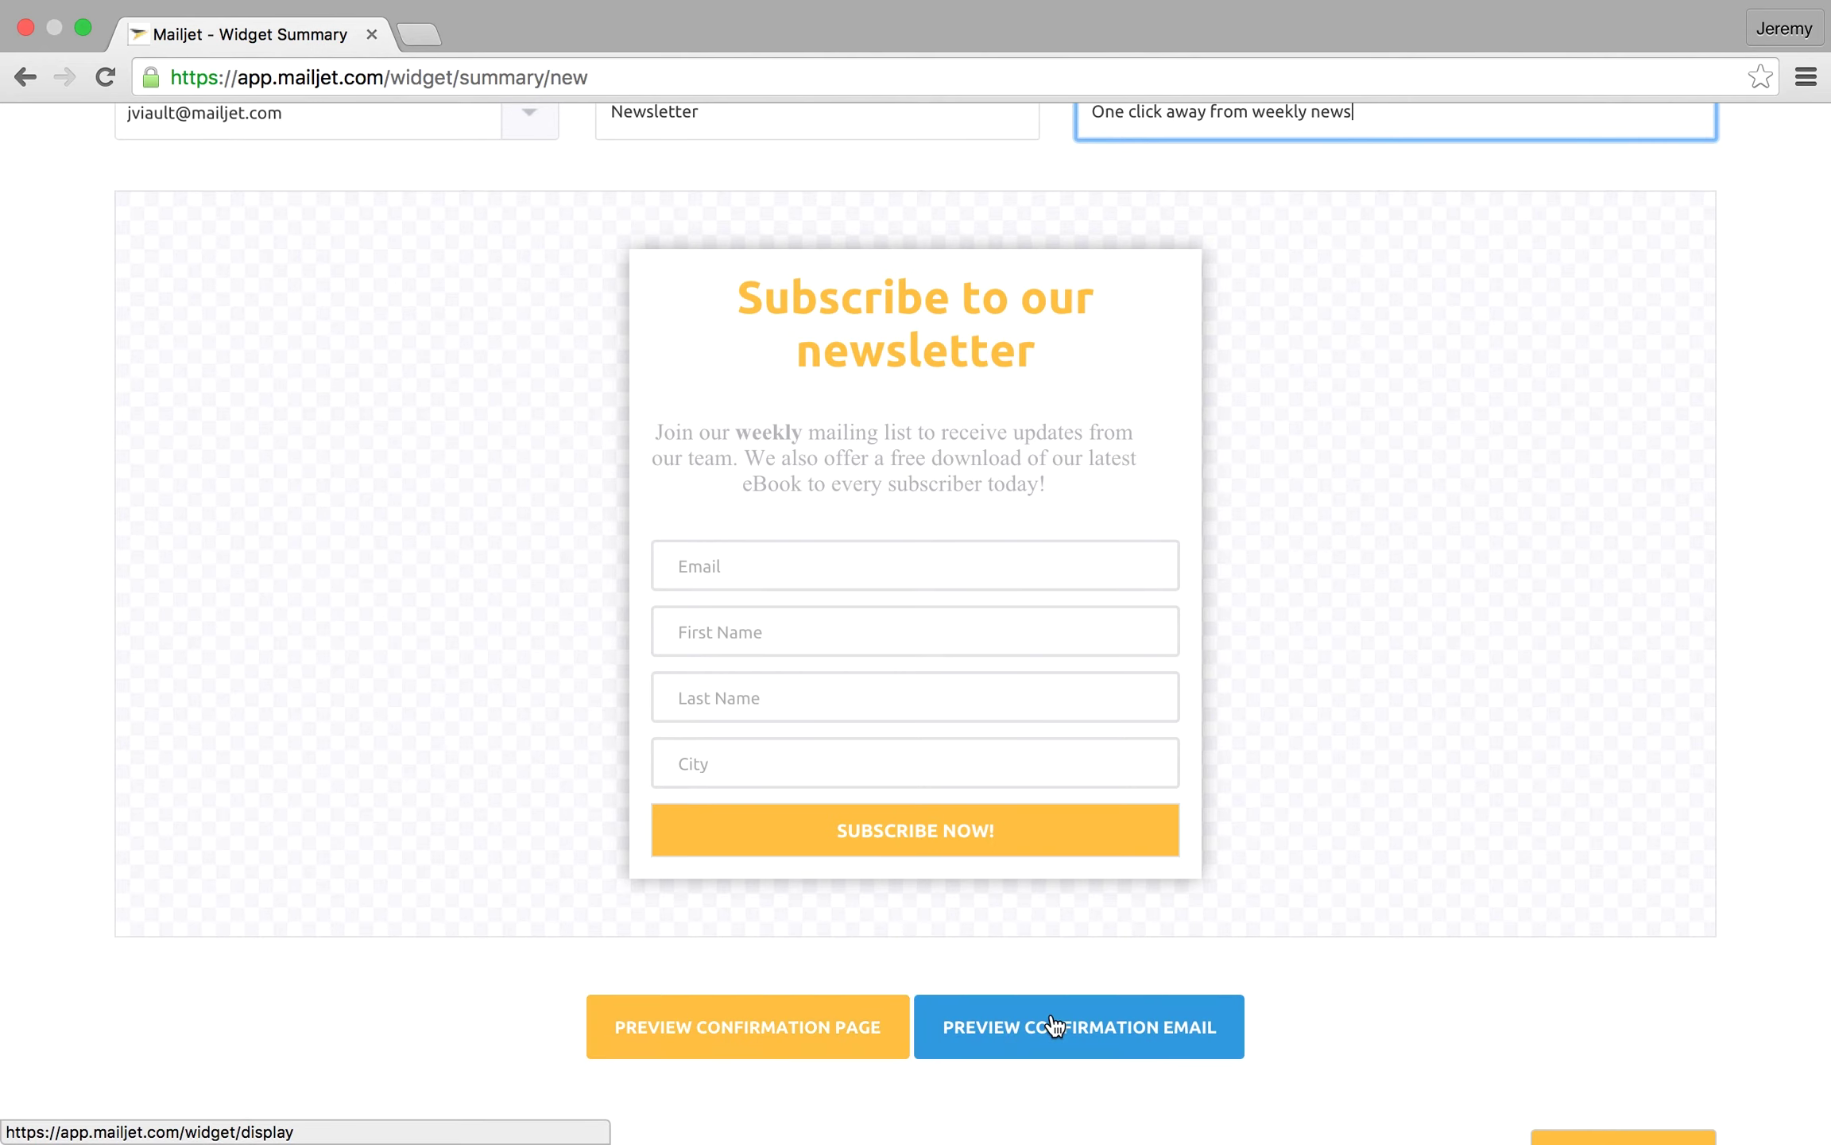
scroll(1055, 1025, "down", 3)
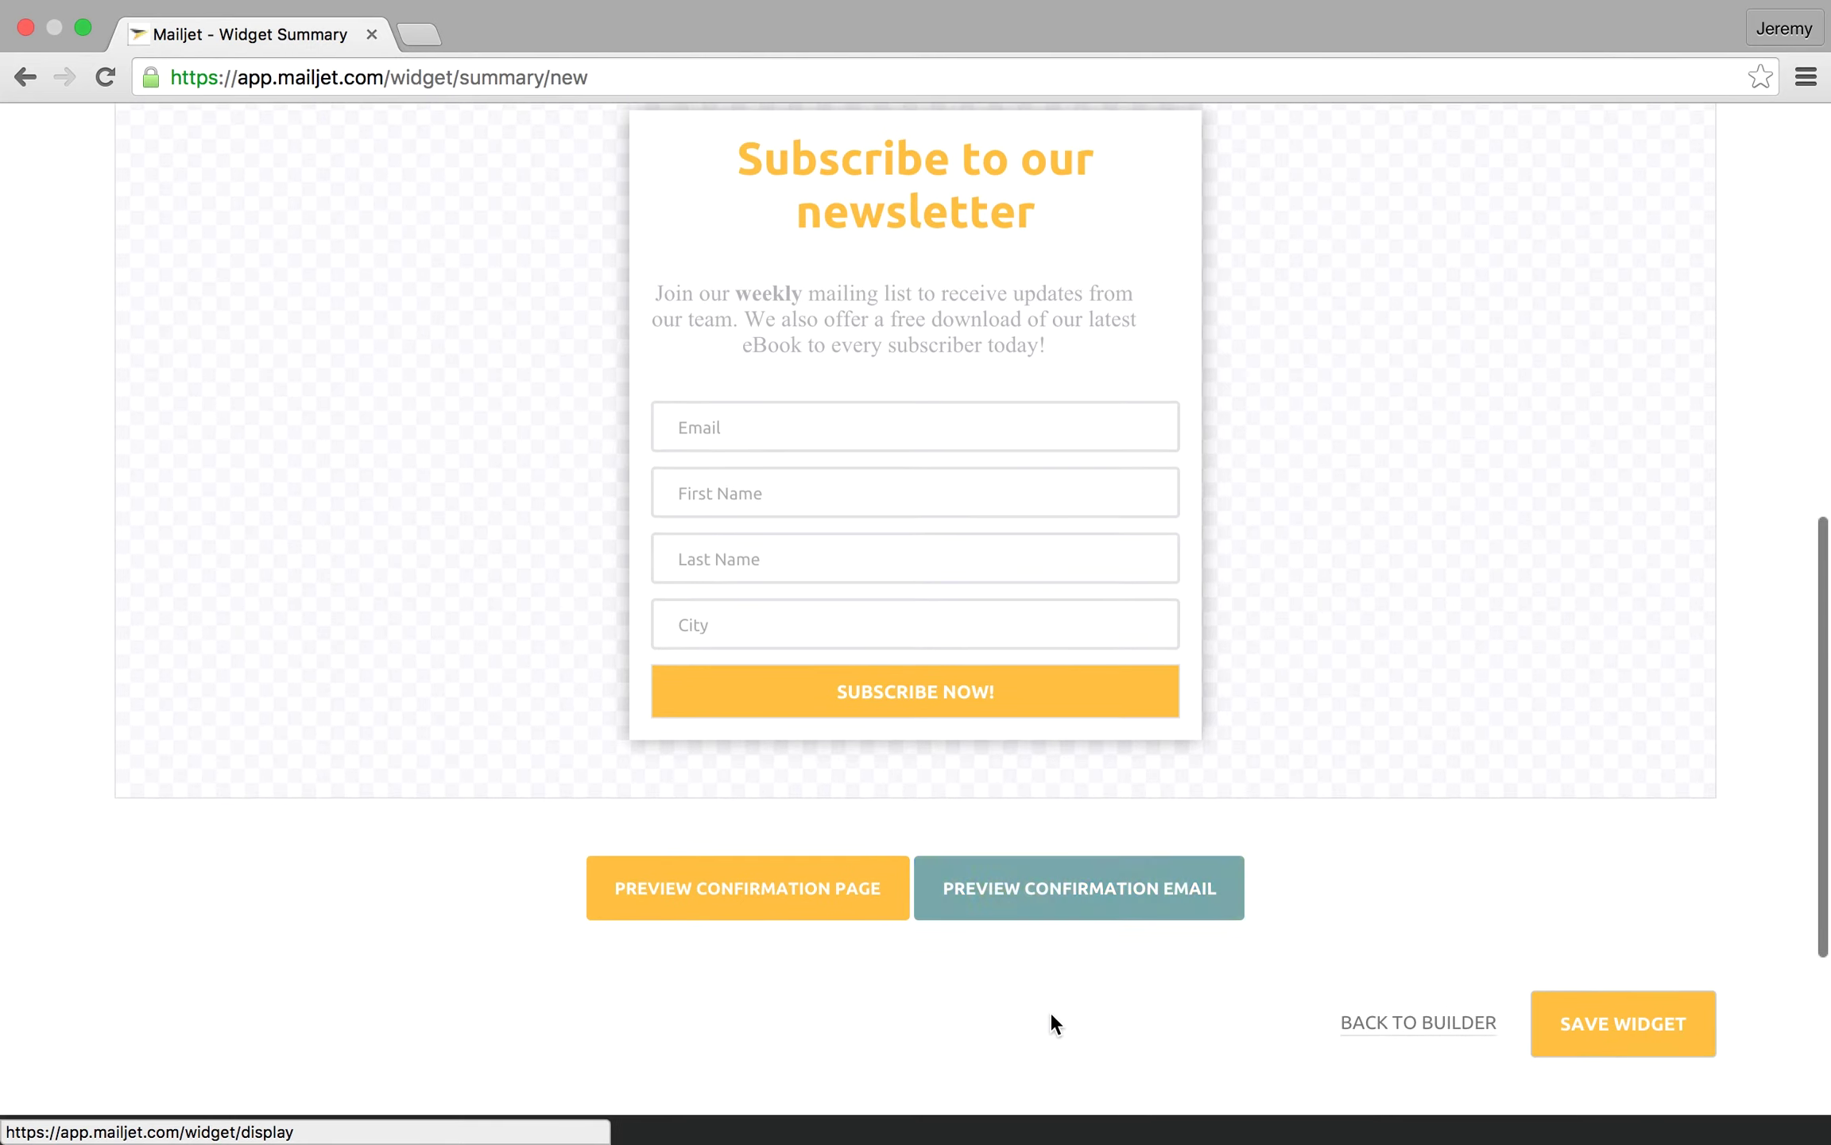
left_click(1618, 1023)
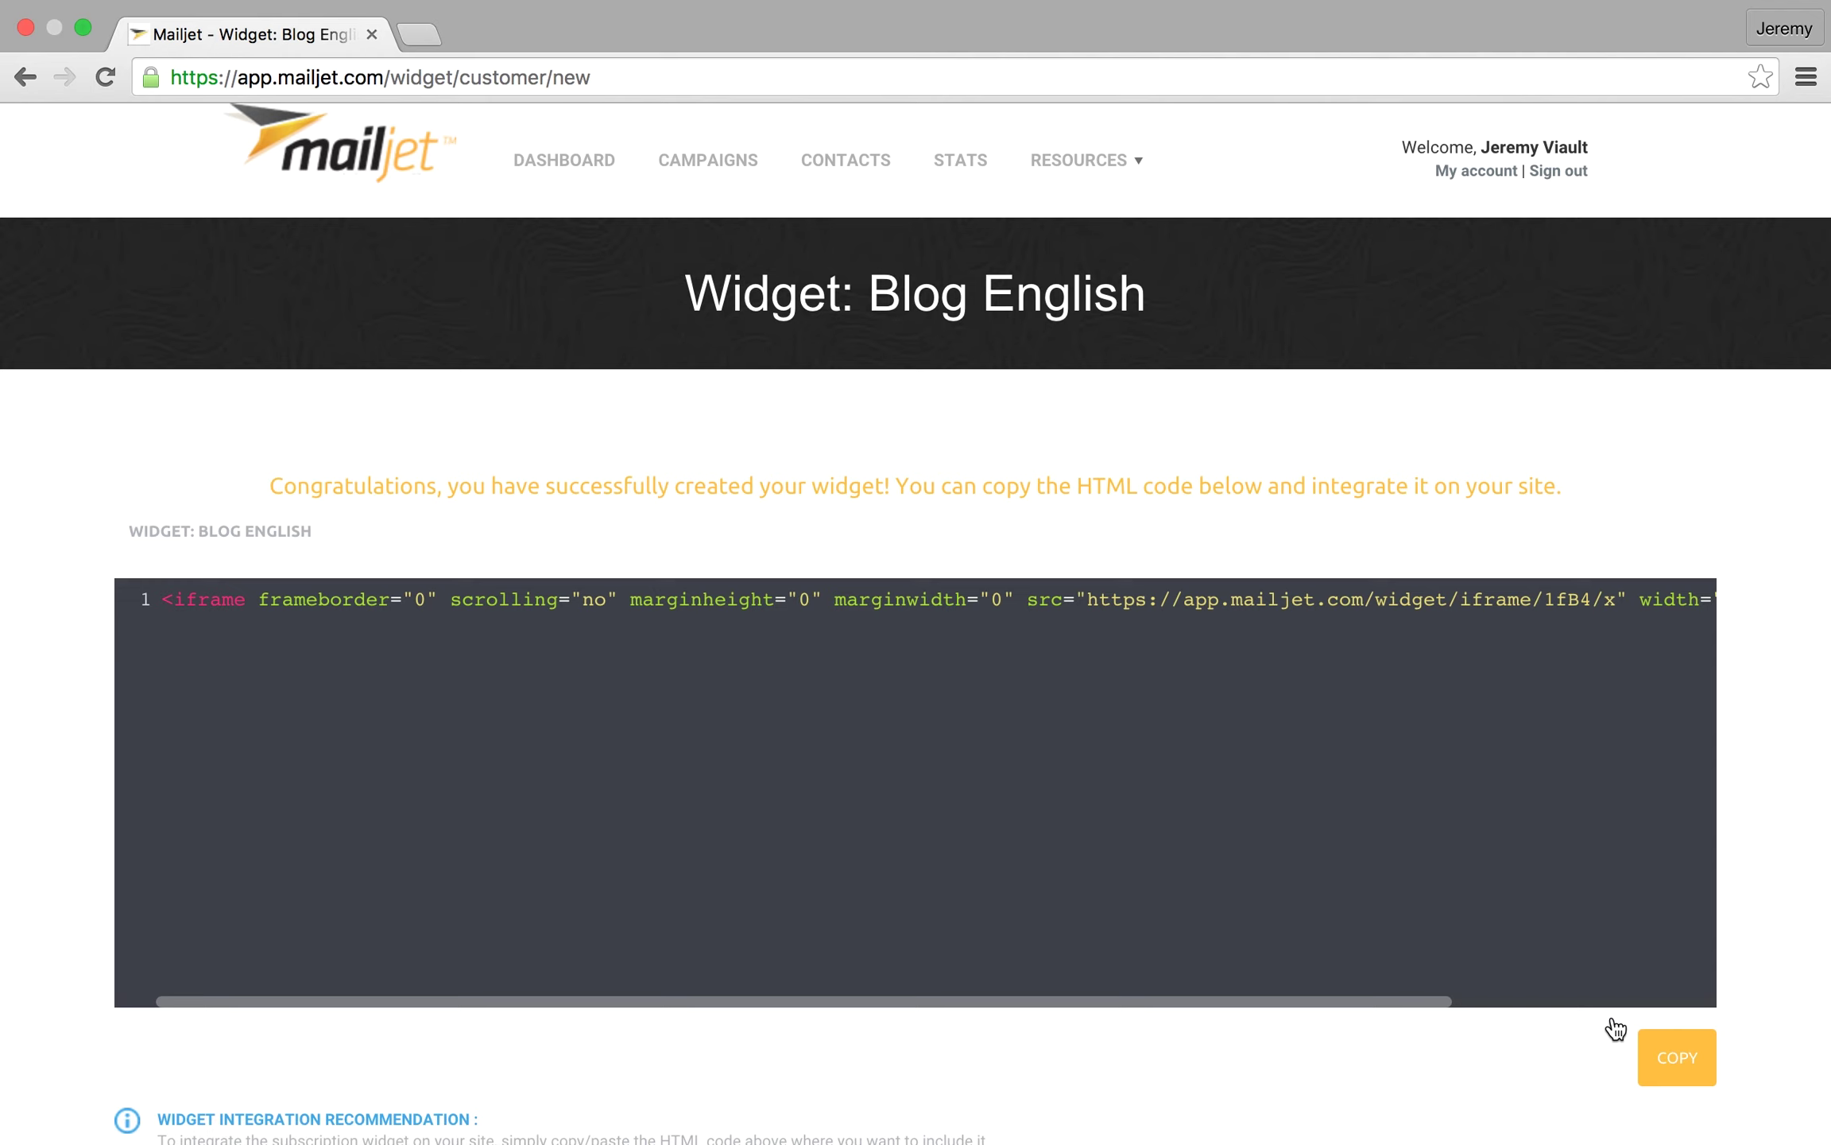
left_click(1673, 1074)
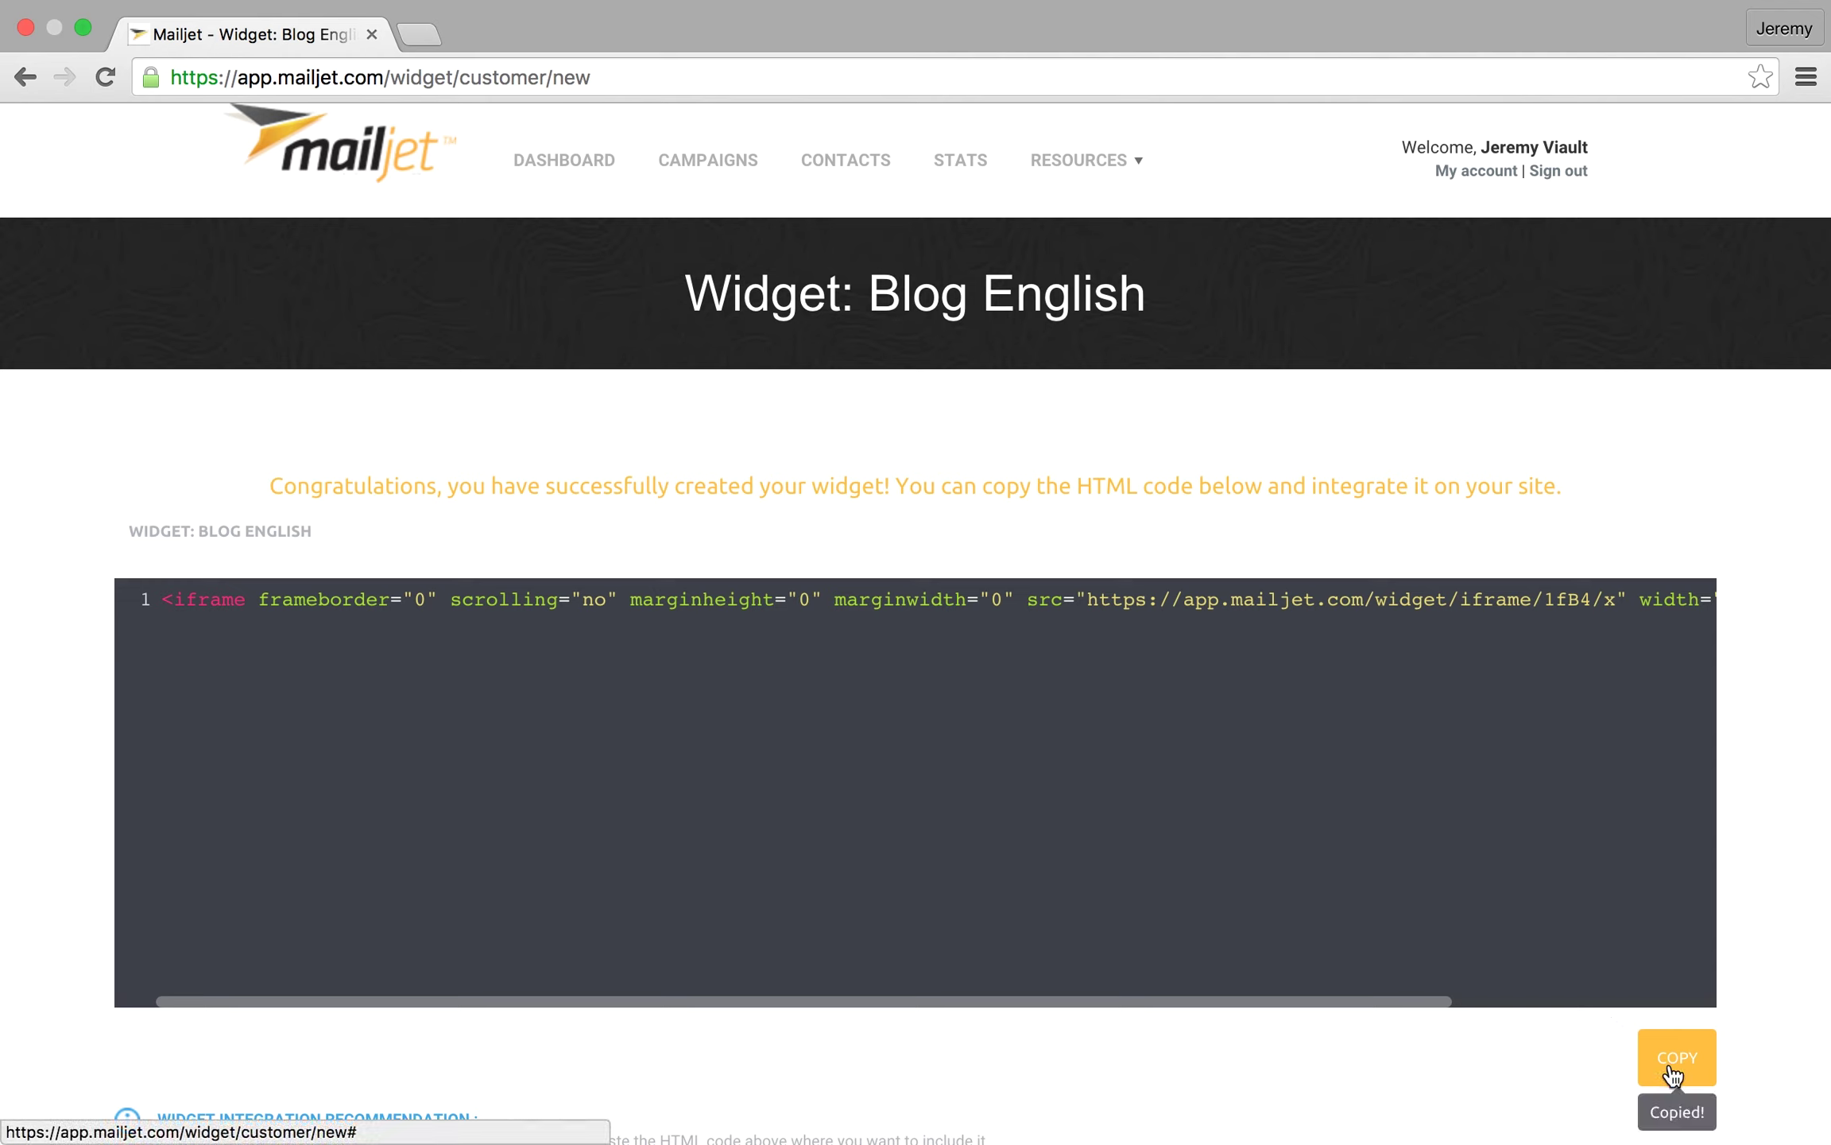
Step: Return to the widget list and show the management options of the Blog English widget
scroll(1673, 1074, "down", 5)
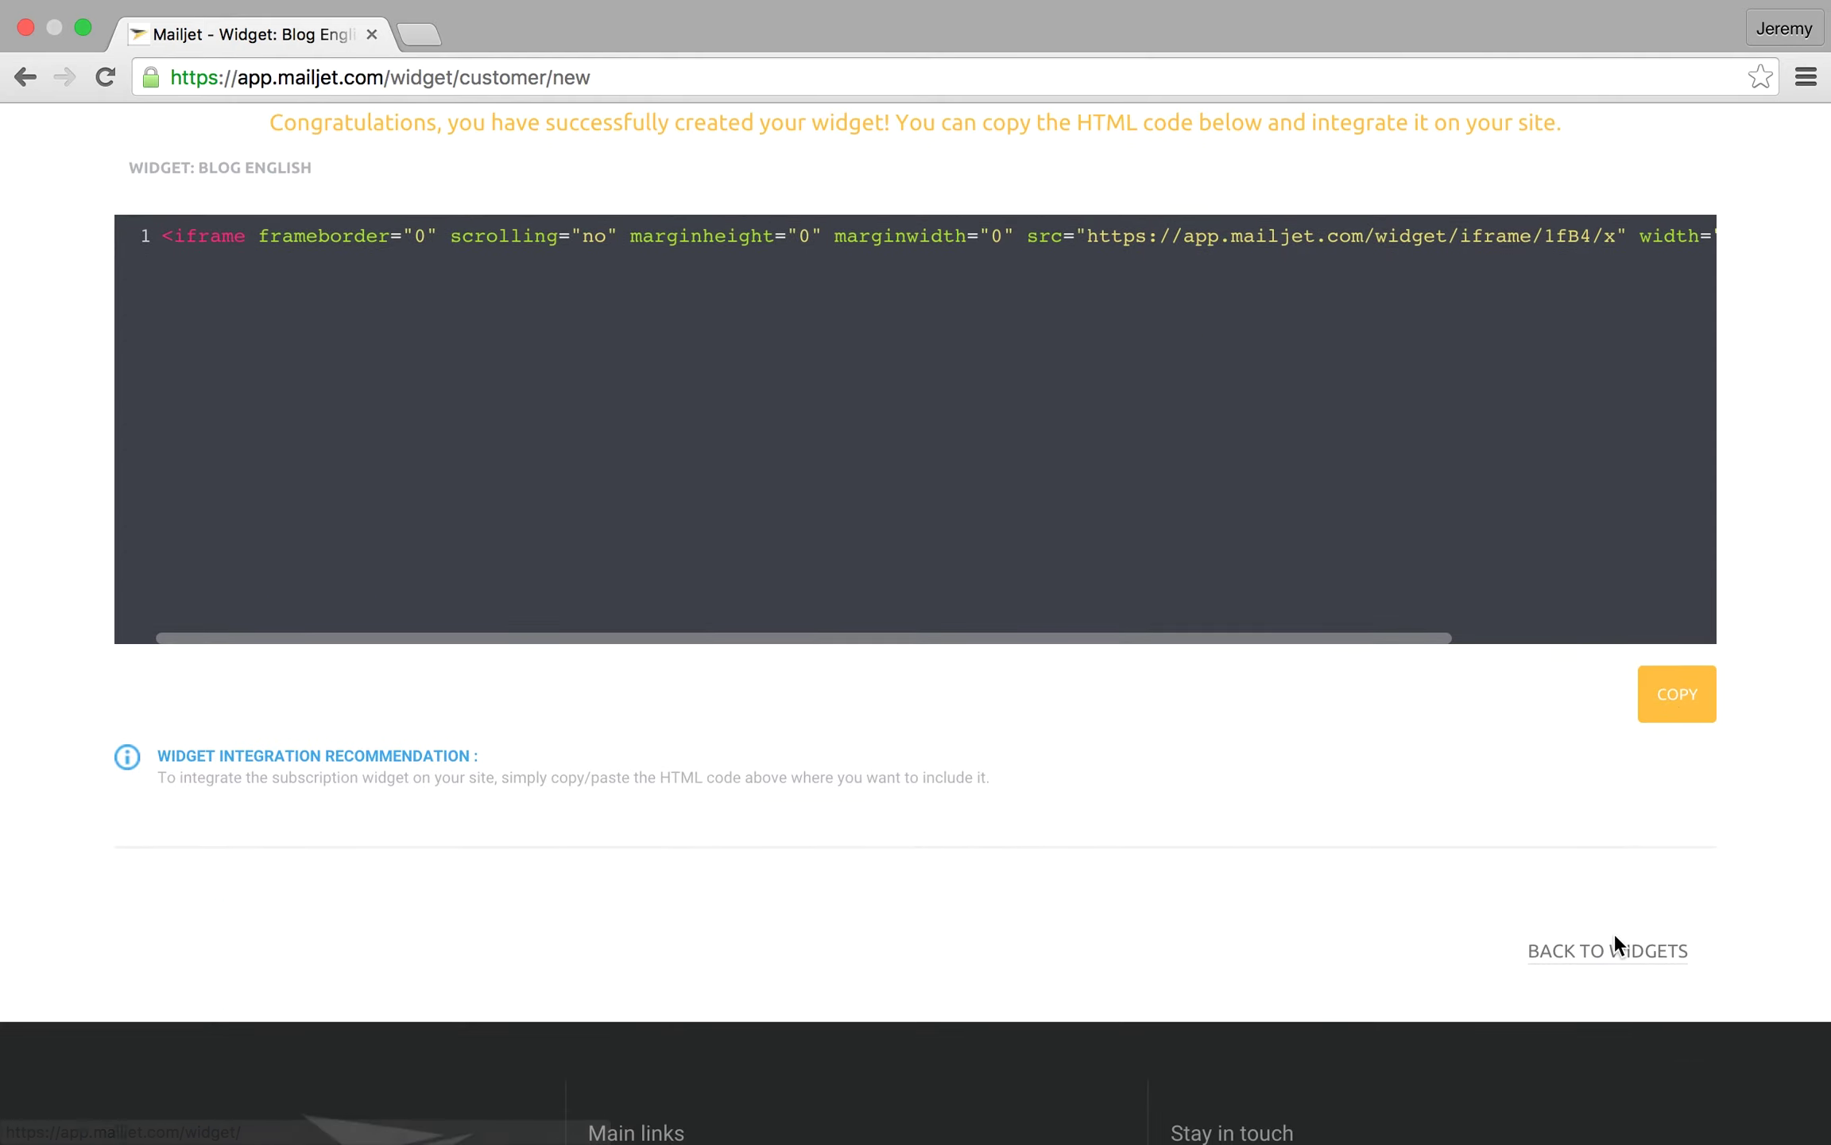
left_click(1611, 953)
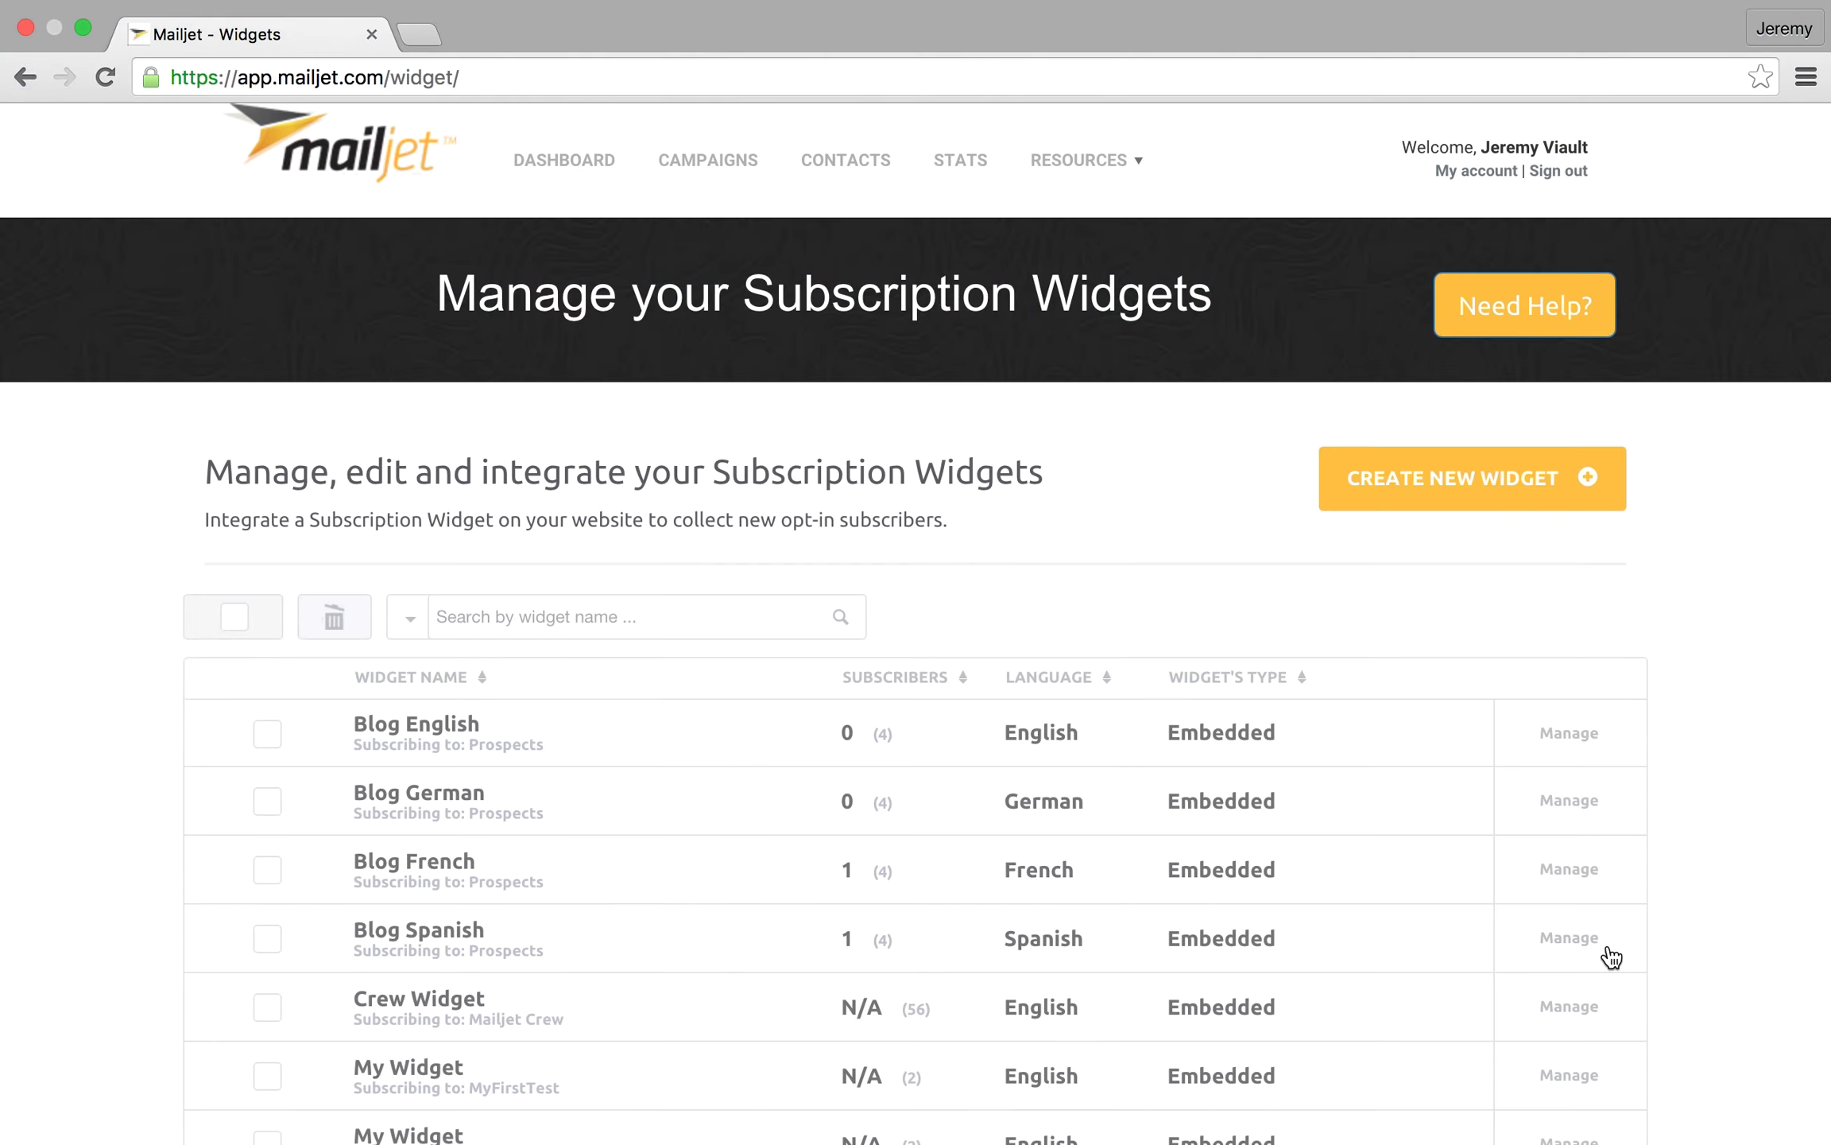
scroll(1611, 956, "down", 5)
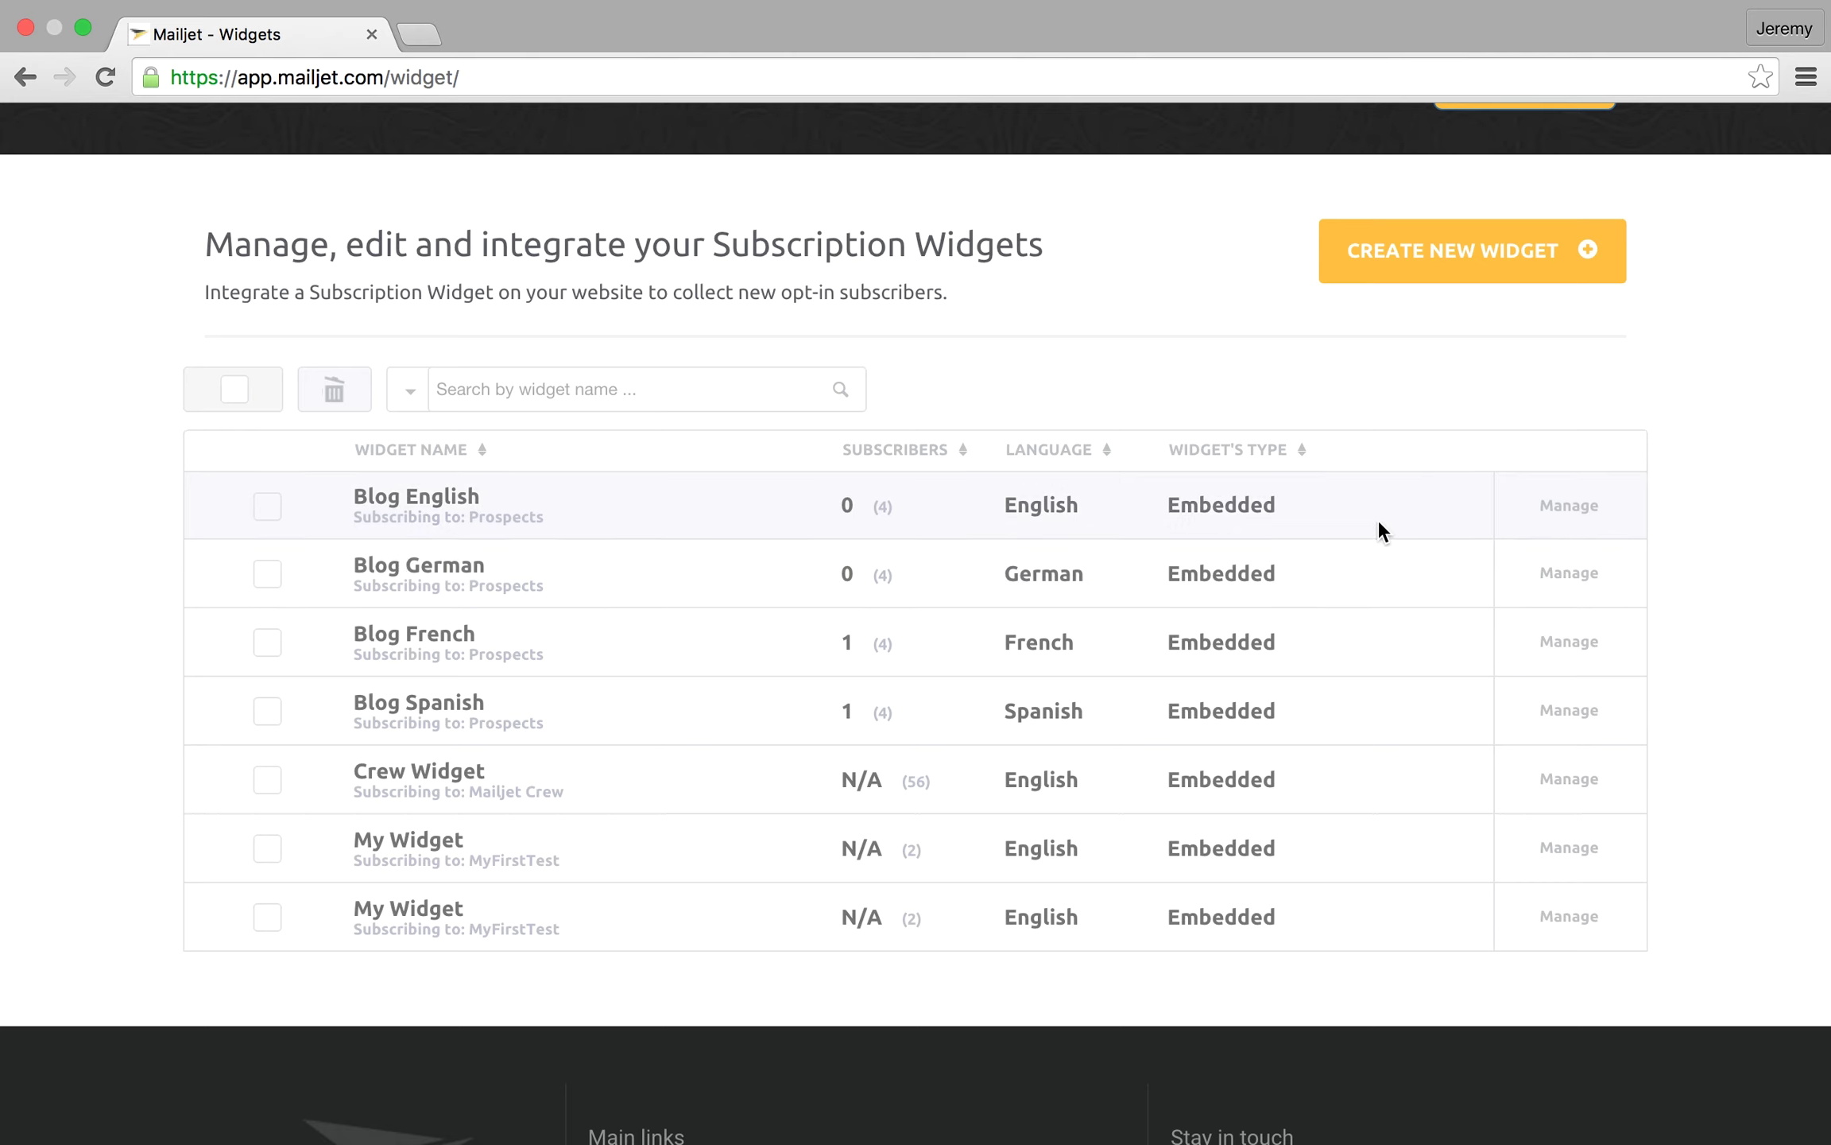
mouse_move(1502, 513)
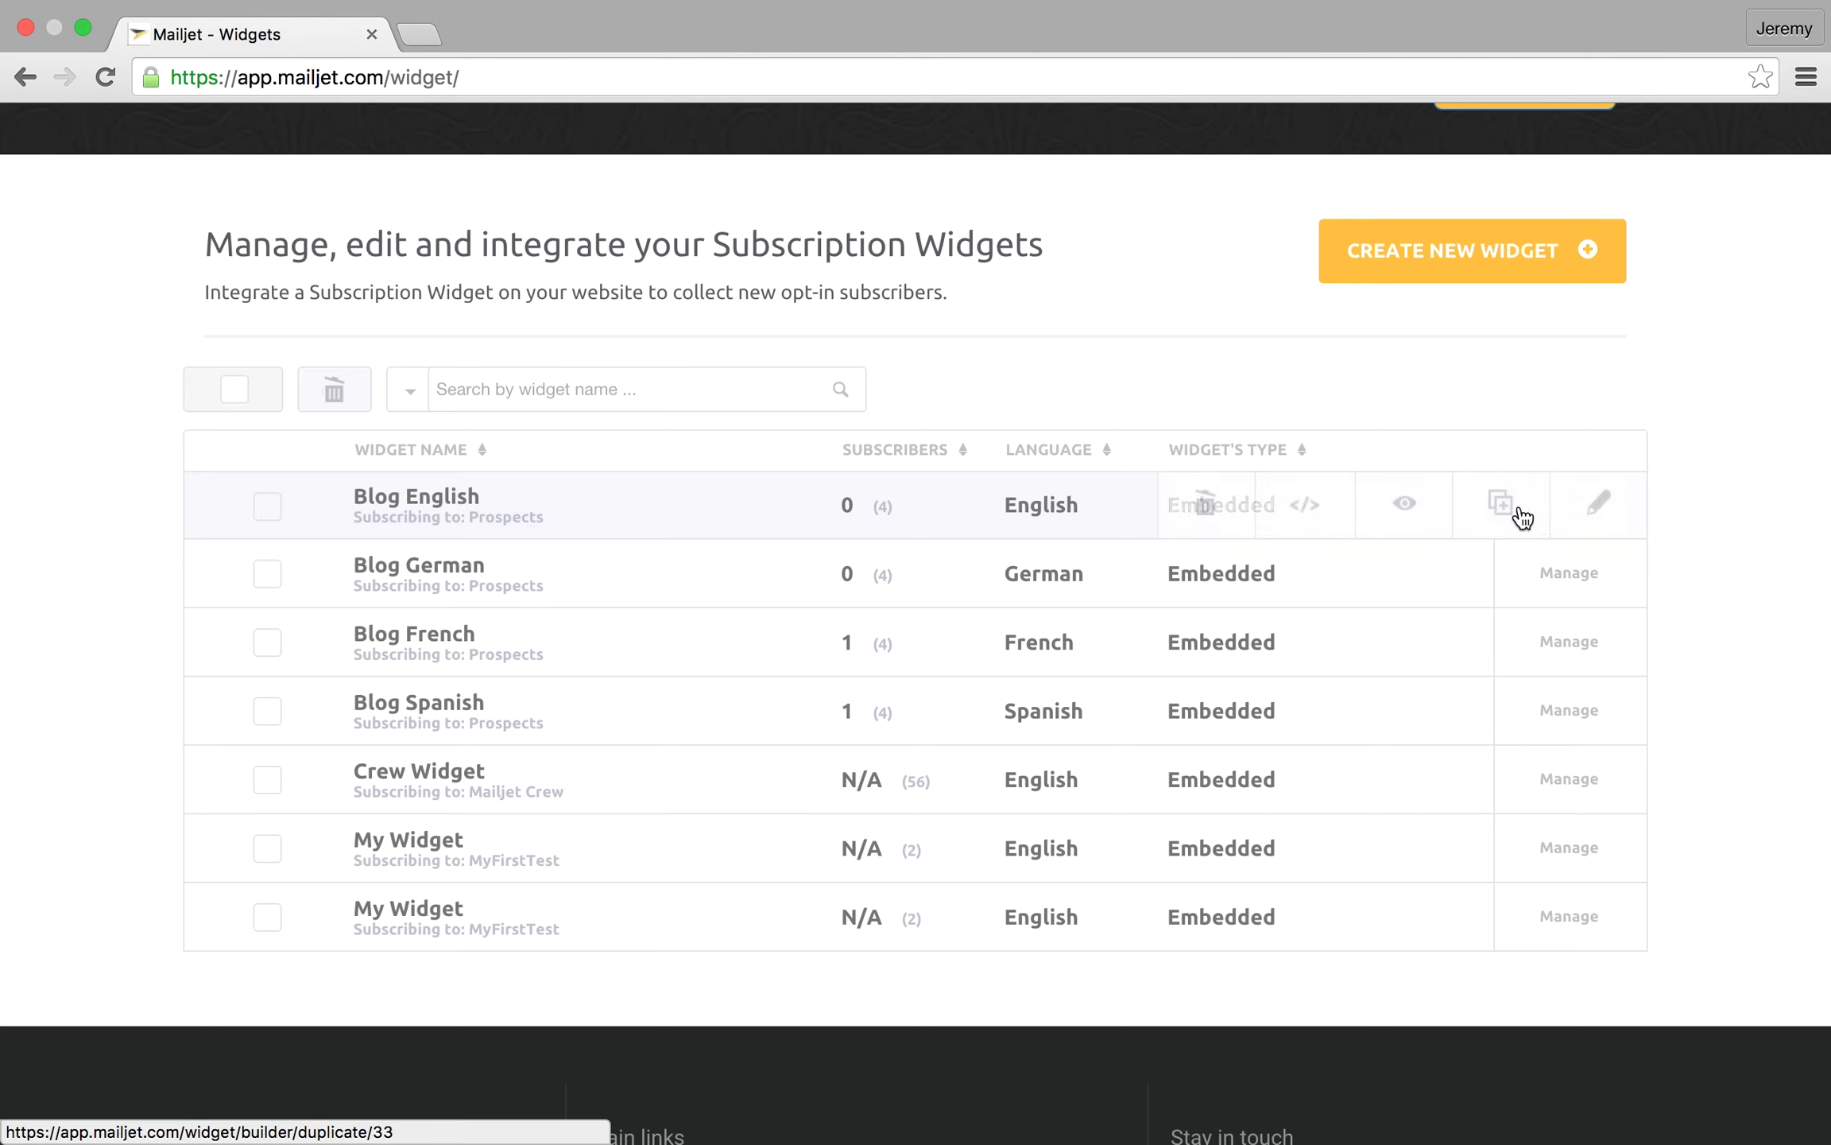